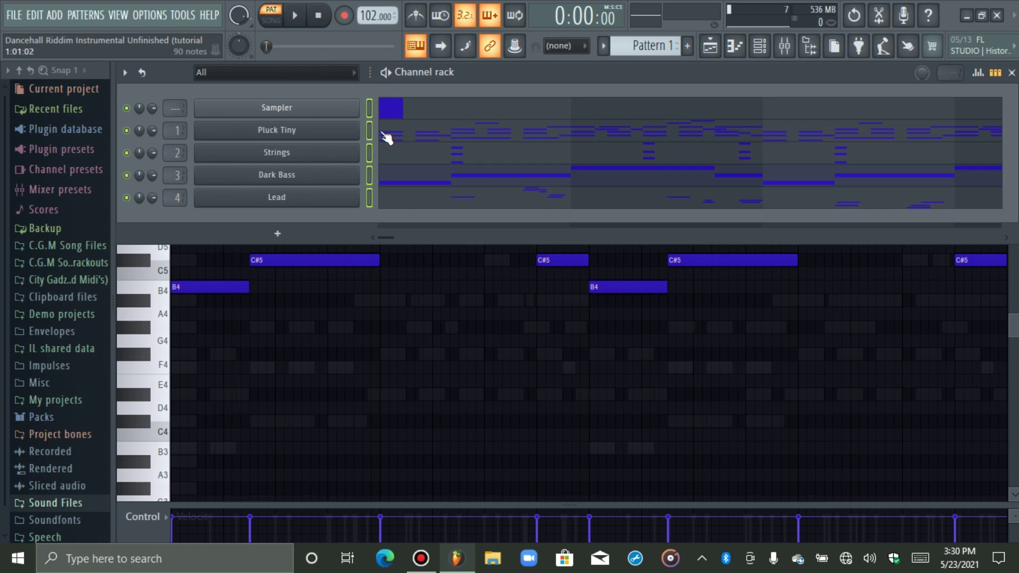
# Step: Play back Pattern 1 from the start and stop it
pyautogui.press('space')
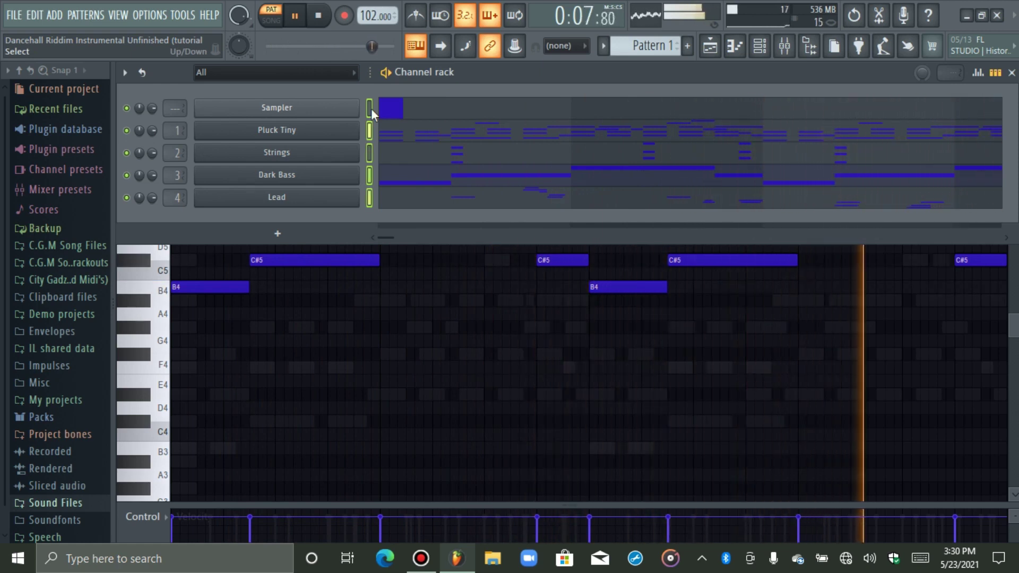
pyautogui.press('space')
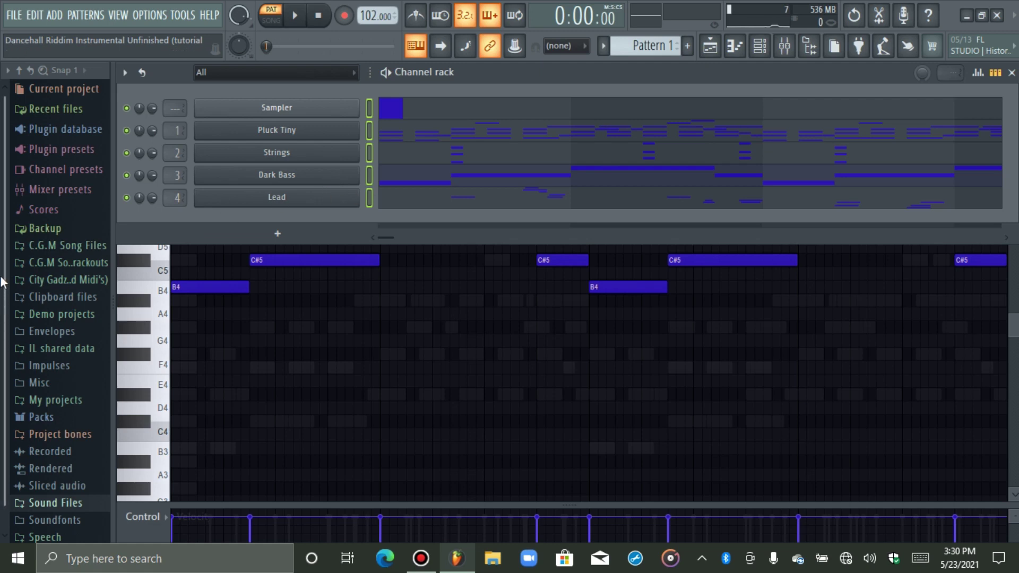
# Step: Add Antidote - Hat (open) - 02 from the Antidote drum kit as a new channel with a hit on step 1, and play it back
pyautogui.scroll(-1, 3, 282)
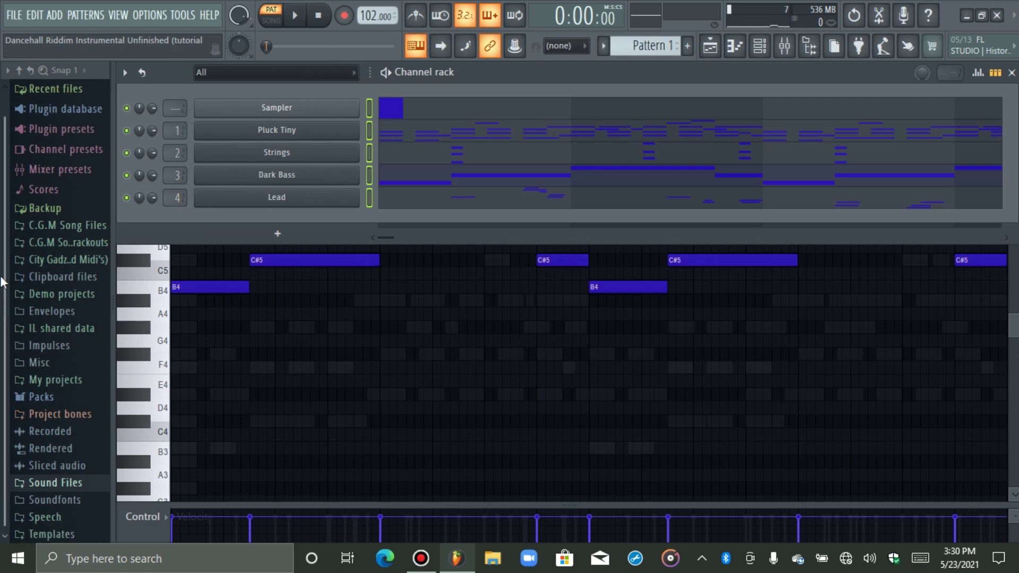
pyautogui.click(42, 484)
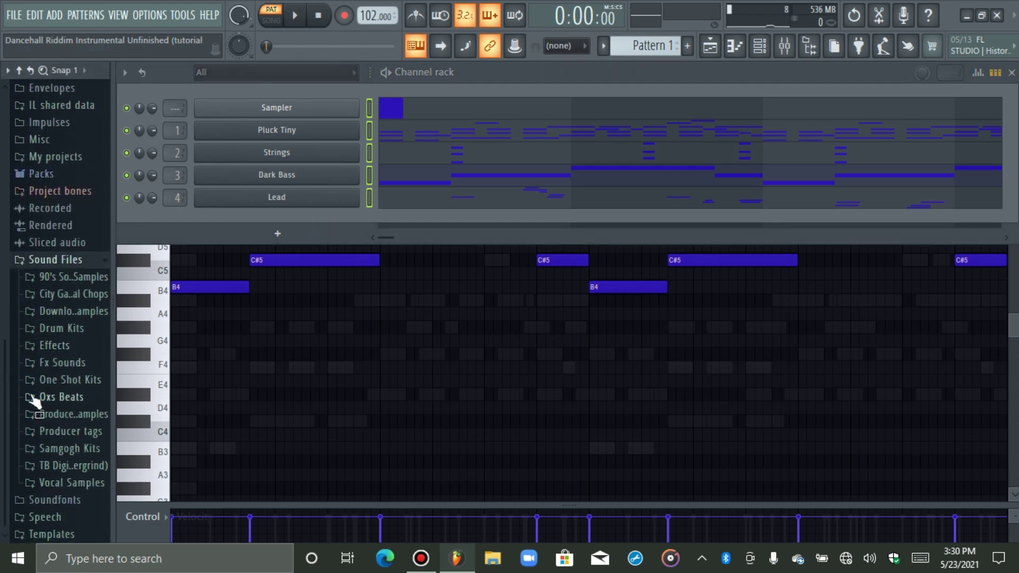
pyautogui.click(68, 332)
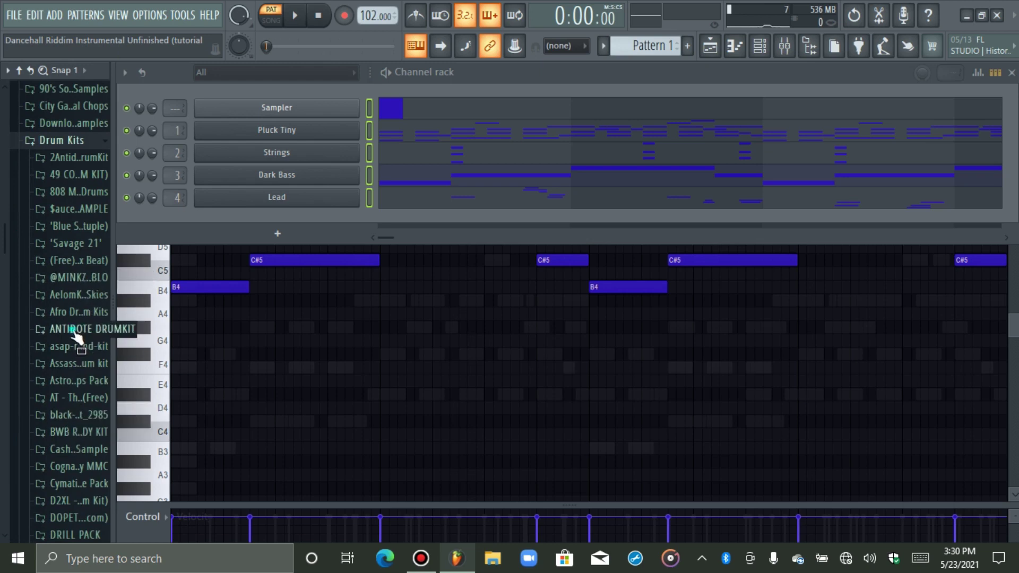
pyautogui.click(79, 330)
pyautogui.click(81, 437)
pyautogui.moveTo(85, 464); pyautogui.dragTo(265, 218)
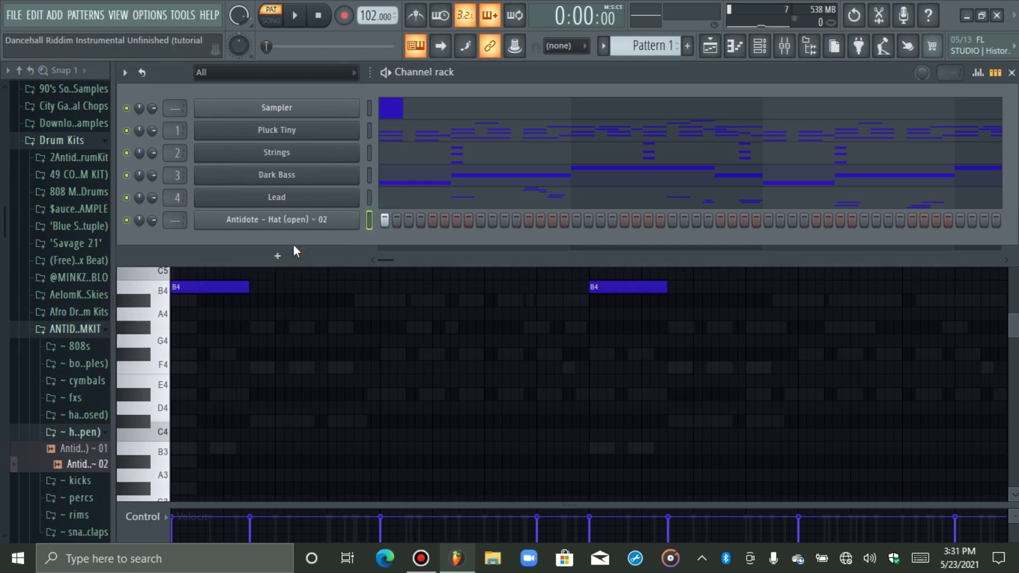
pyautogui.click(295, 15)
pyautogui.click(319, 16)
# Step: Audition the cymbal samples in the Antidote drum kit
pyautogui.click(73, 390)
pyautogui.click(83, 383)
pyautogui.click(85, 376)
pyautogui.click(80, 414)
pyautogui.click(82, 401)
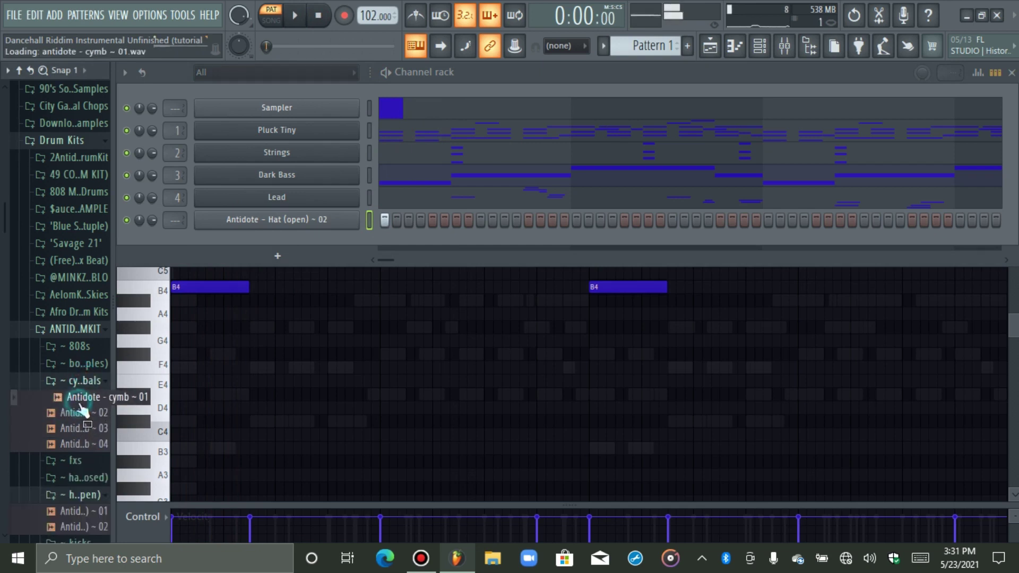
pyautogui.click(85, 445)
pyautogui.click(87, 428)
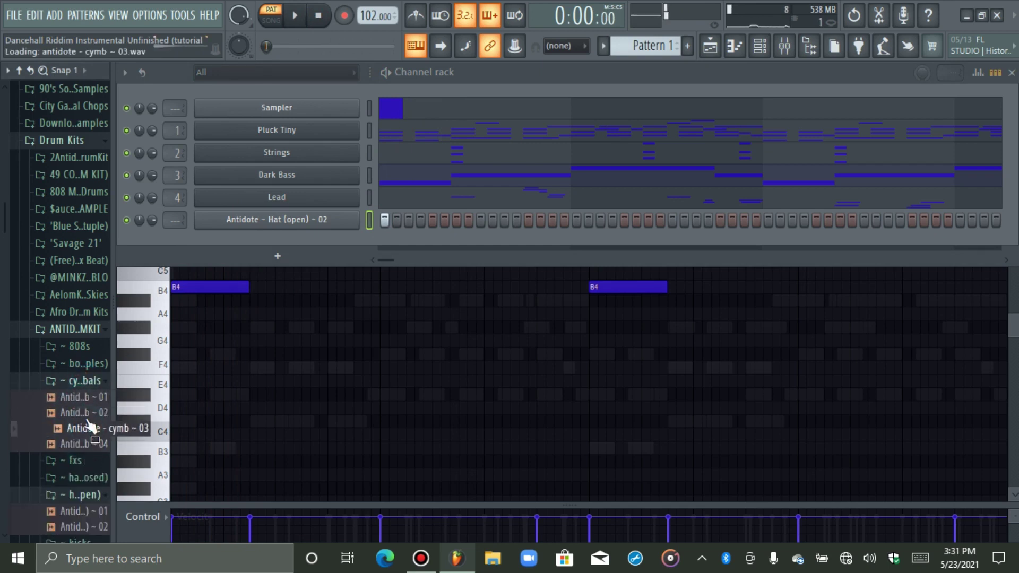
pyautogui.click(85, 413)
# Step: Try cymb 03 and cymb 02 on the open hat channel, playing the pattern with them
pyautogui.moveTo(90, 427); pyautogui.dragTo(246, 230)
pyautogui.press('space')
pyautogui.press('space')
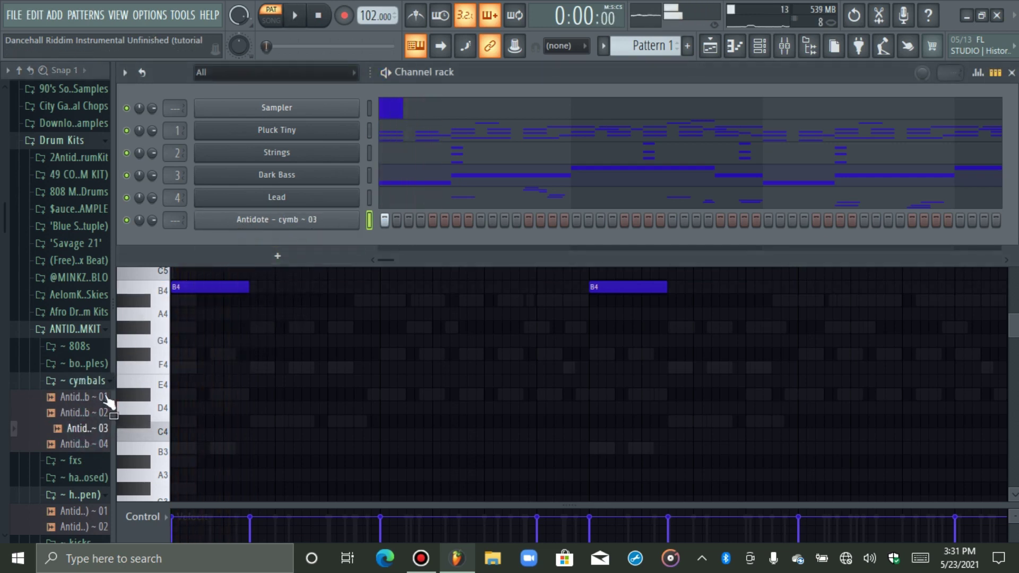
pyautogui.click(85, 413)
pyautogui.moveTo(85, 413); pyautogui.dragTo(265, 222)
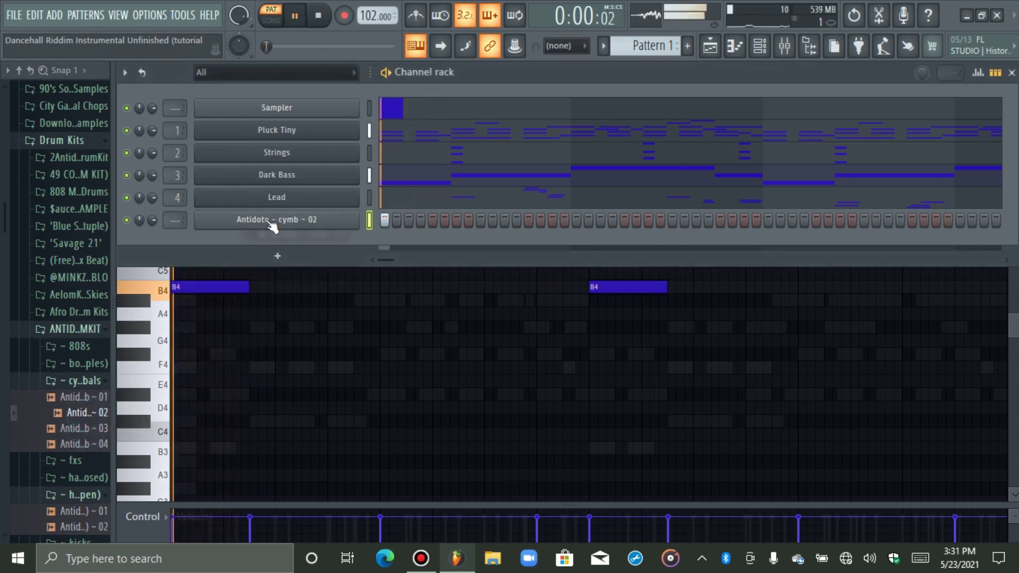
pyautogui.click(80, 381)
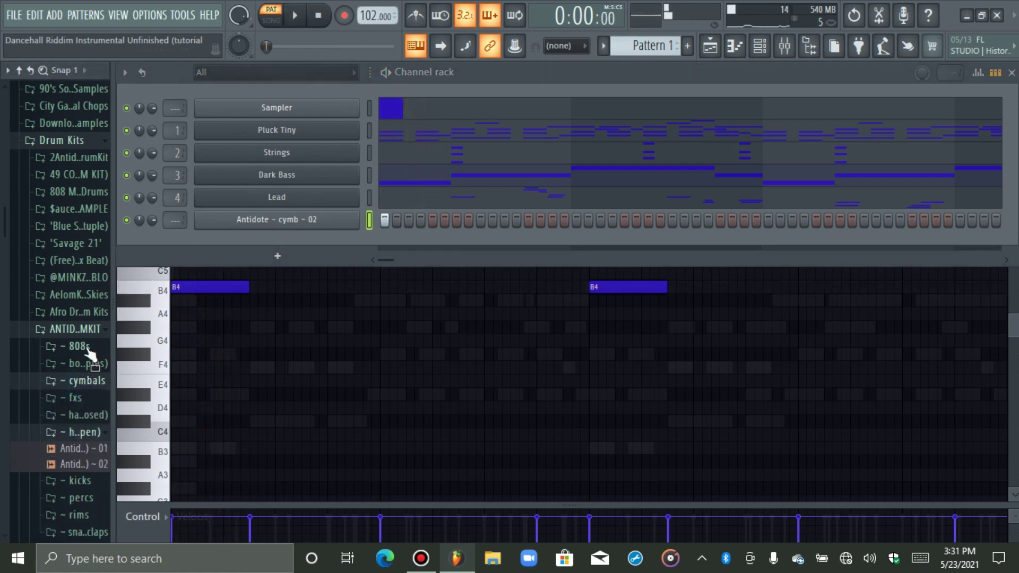
# Step: Load Antidote - Hat (open) - 02 onto the cymbal channel and route it to mixer track 5
pyautogui.moveTo(80, 466); pyautogui.dragTo(278, 223)
pyautogui.moveTo(176, 221)
pyautogui.mouseDown()
pyautogui.moveTo(177, 209)
pyautogui.moveTo(178, 223)
pyautogui.mouseUp()
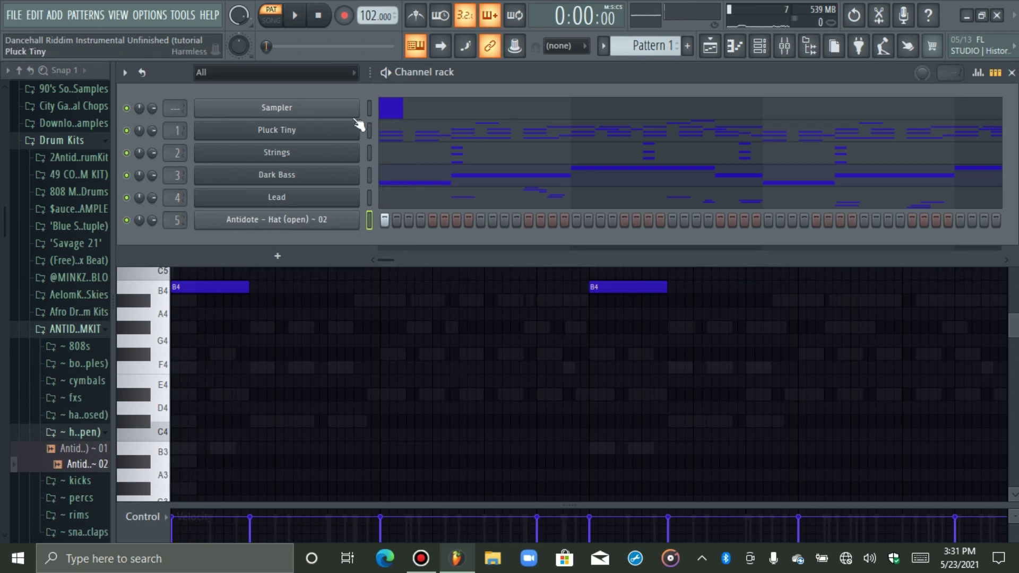
# Step: Select all channels in the channel rack and play back the pattern
pyautogui.doubleClick(369, 111)
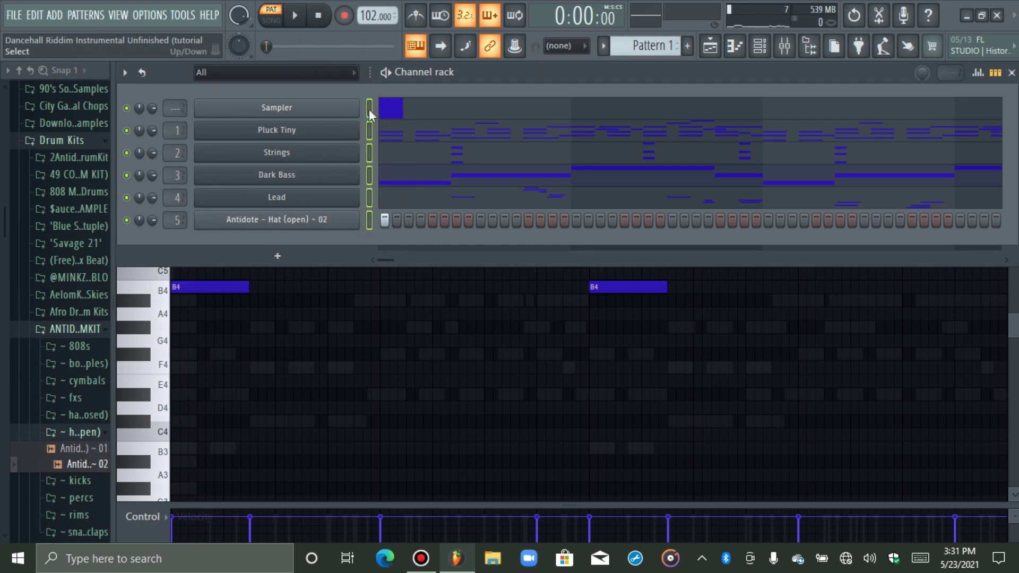
pyautogui.doubleClick(368, 110)
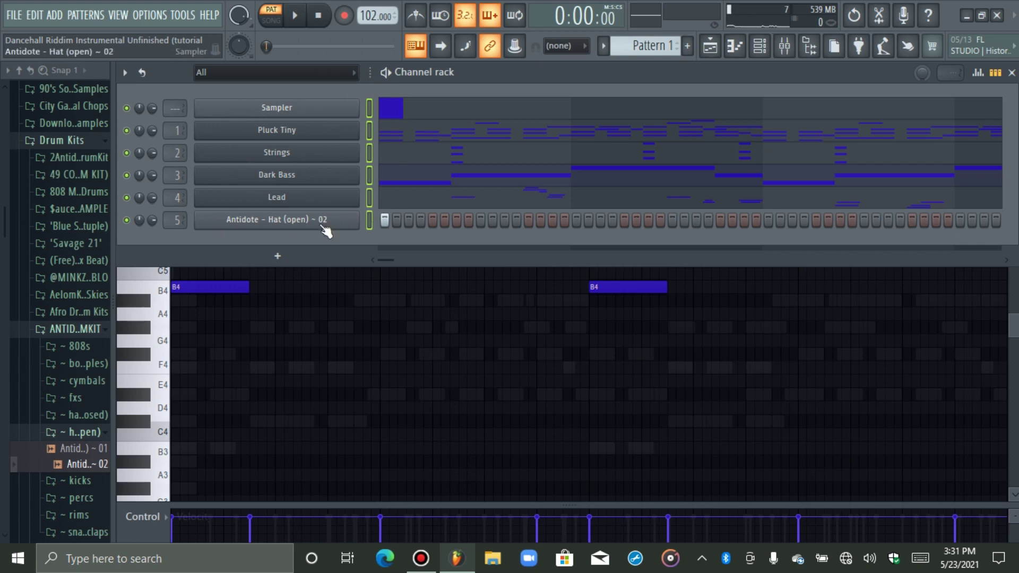
pyautogui.press('space')
pyautogui.press('space')
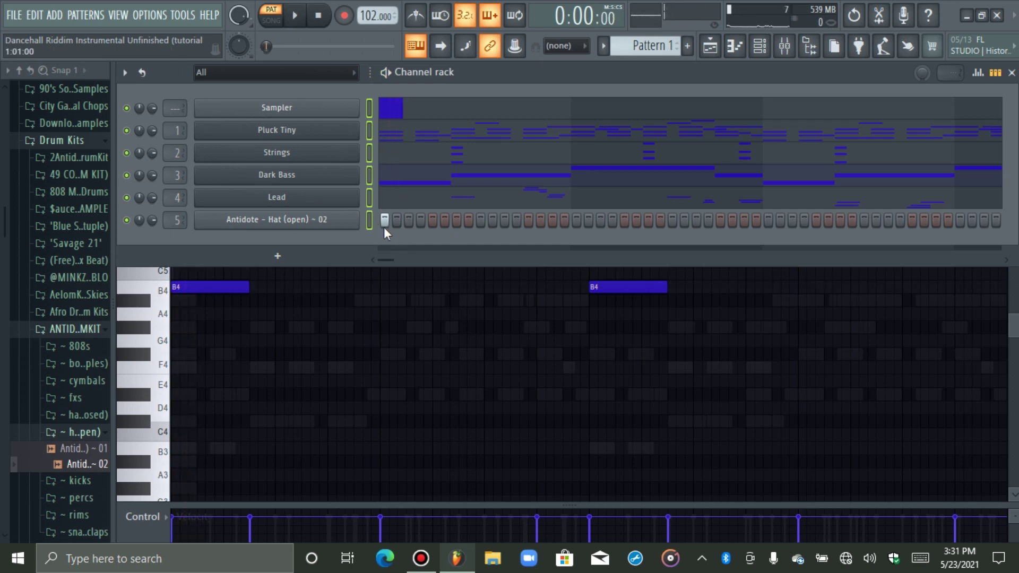
# Step: Add SouthSide Church Bell (1) from the SouthSide Drum Kit on mixer track 6 with a hit on step 1, and play it back
pyautogui.click(90, 433)
pyautogui.click(101, 331)
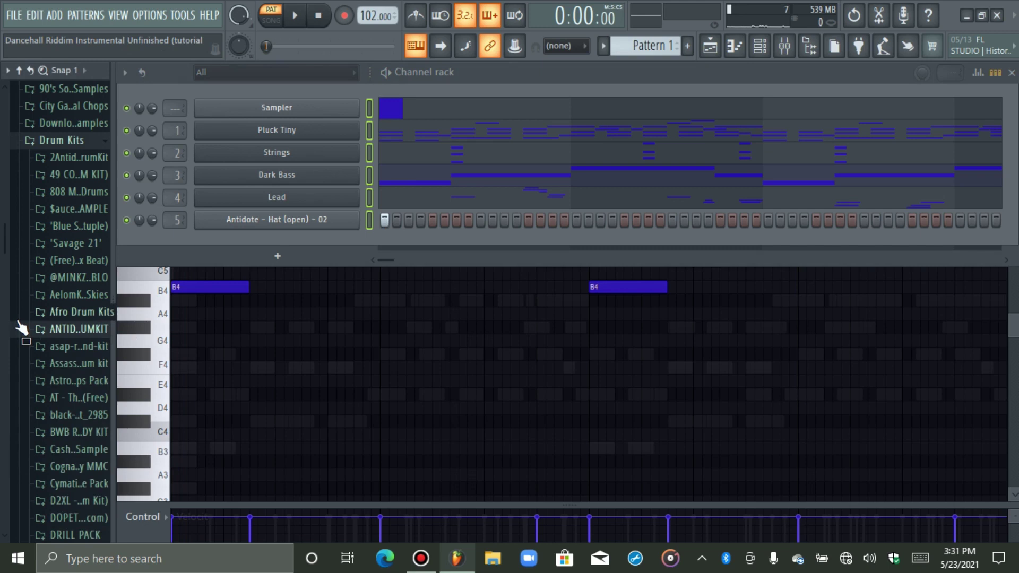
pyautogui.scroll(-3, 21, 328)
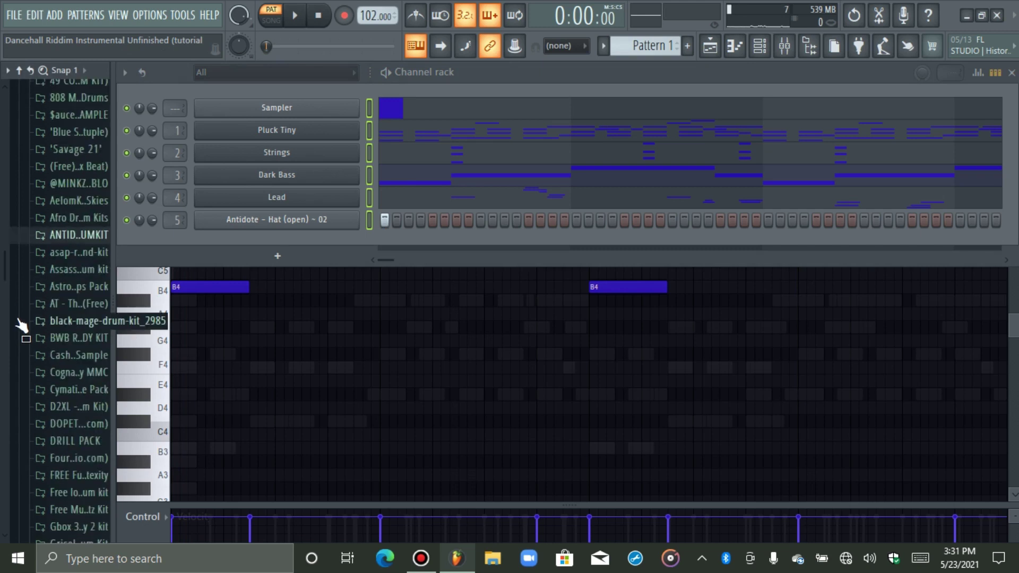
pyautogui.scroll(-10, 26, 321)
pyautogui.scroll(-5, 43, 364)
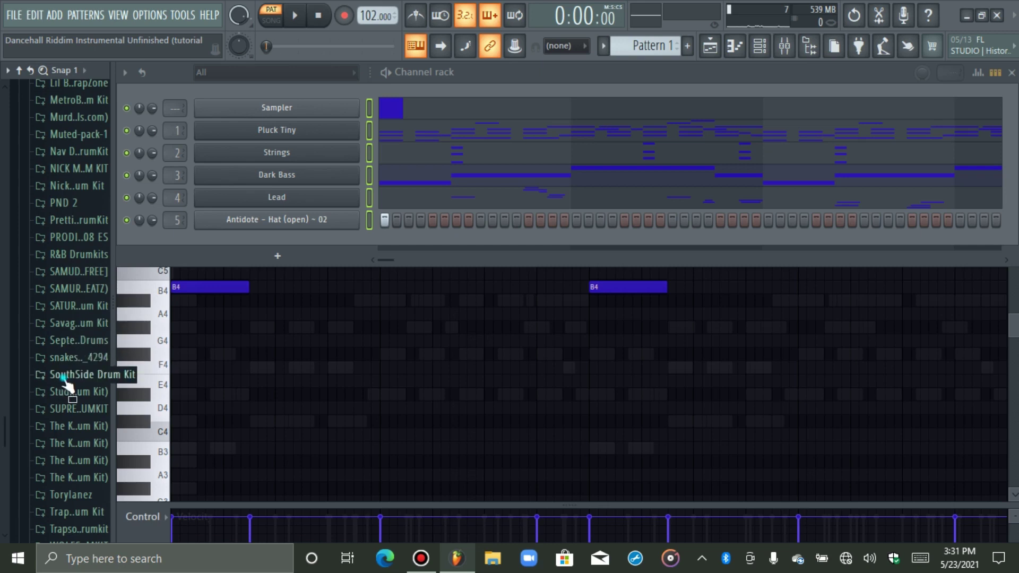
pyautogui.click(64, 379)
pyautogui.click(66, 394)
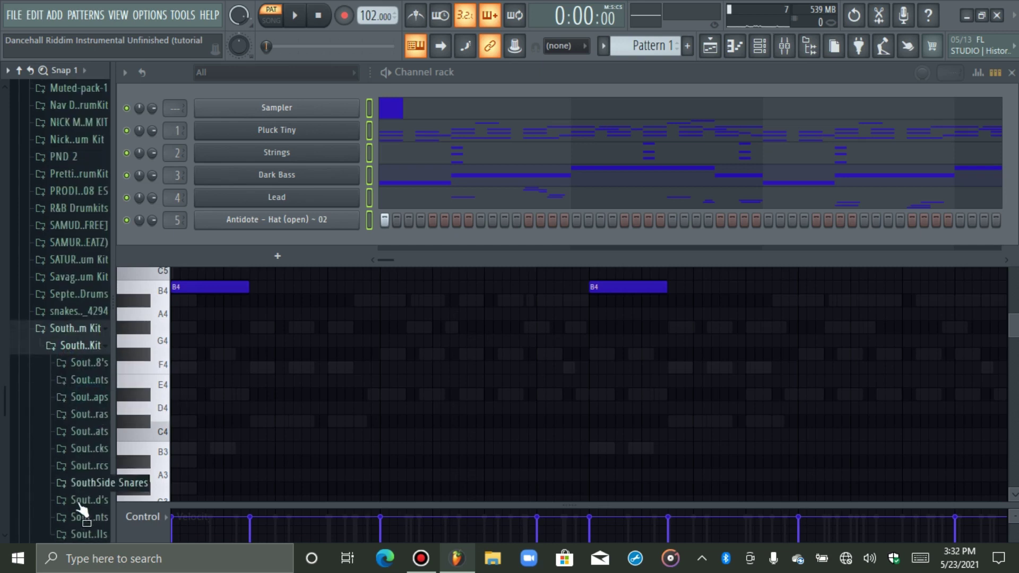
pyautogui.click(80, 534)
pyautogui.moveTo(77, 300); pyautogui.dragTo(163, 222)
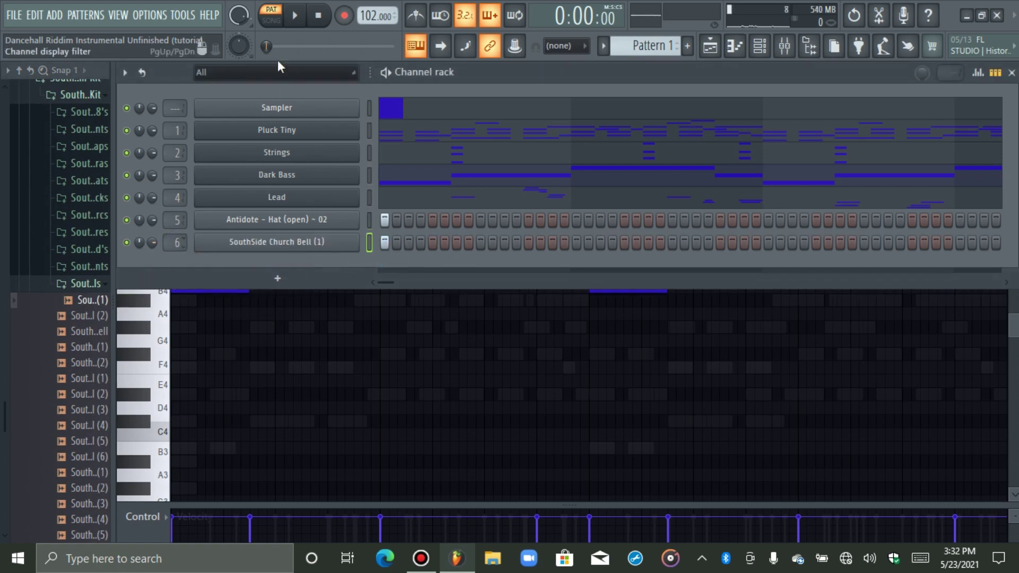
pyautogui.click(295, 16)
pyautogui.click(319, 17)
# Step: Collapse the SouthSide Drum Kit folder and select all channels in the channel rack
pyautogui.click(75, 285)
pyautogui.scroll(5, 73, 260)
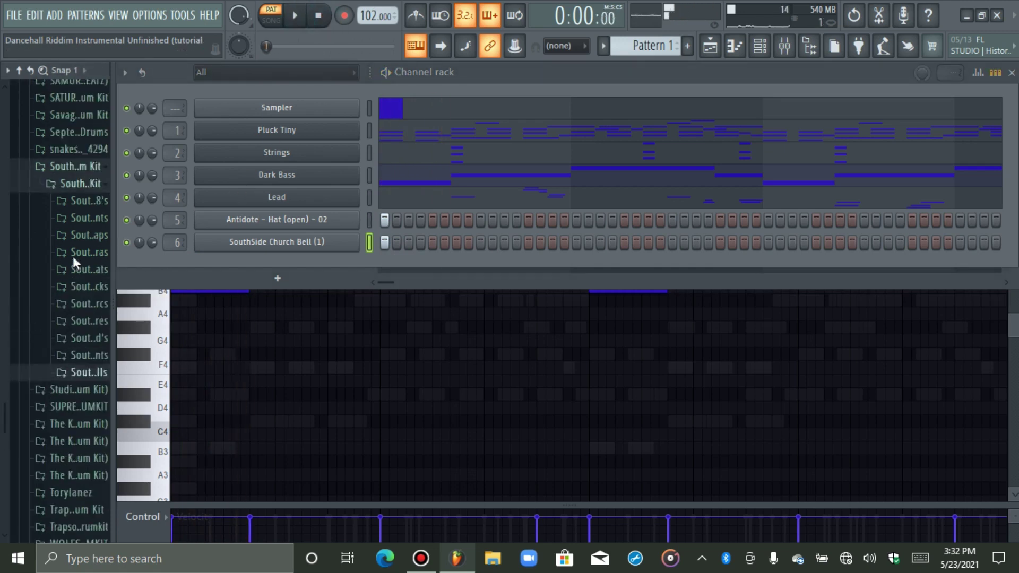
pyautogui.click(68, 360)
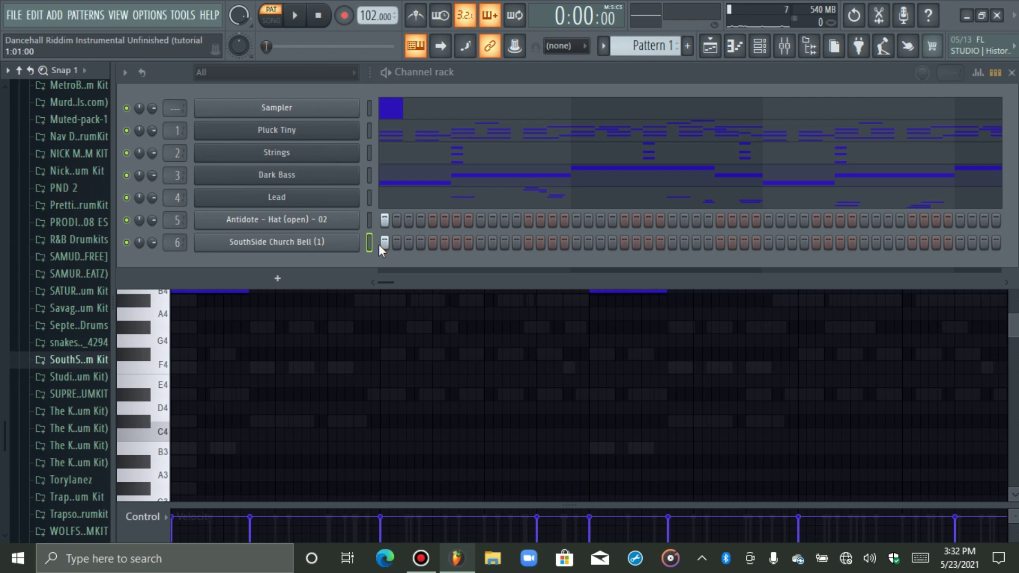
pyautogui.doubleClick(369, 113)
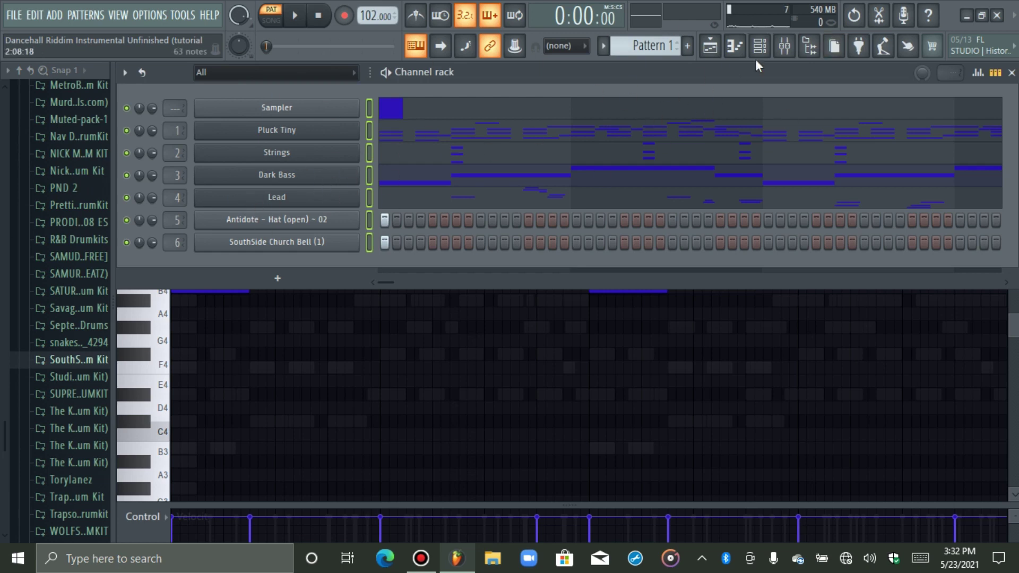
# Step: Look over the mixer and the Pluck Tiny piano roll, and return to the channel rack with all channels selected
pyautogui.click(784, 46)
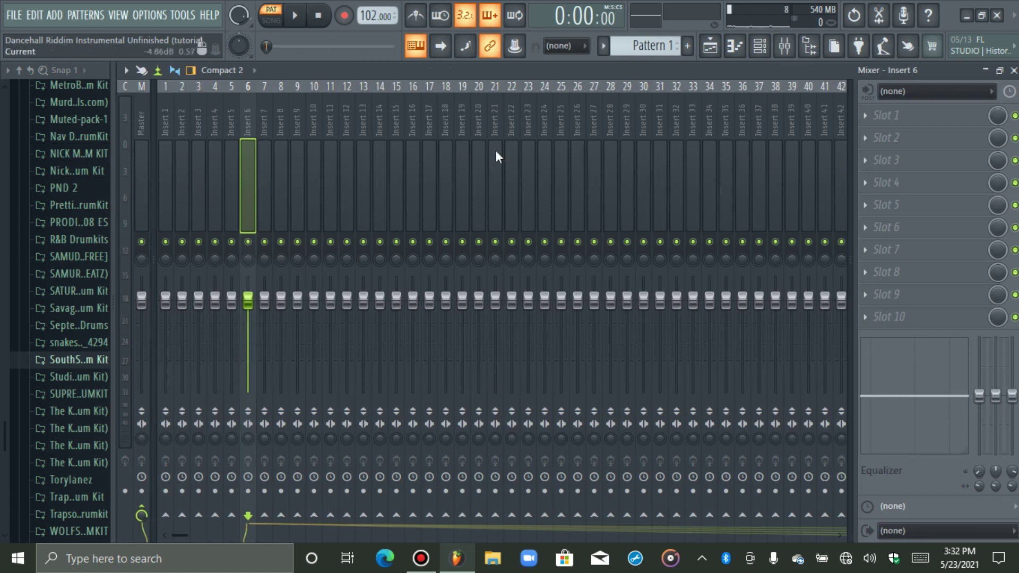
pyautogui.click(760, 46)
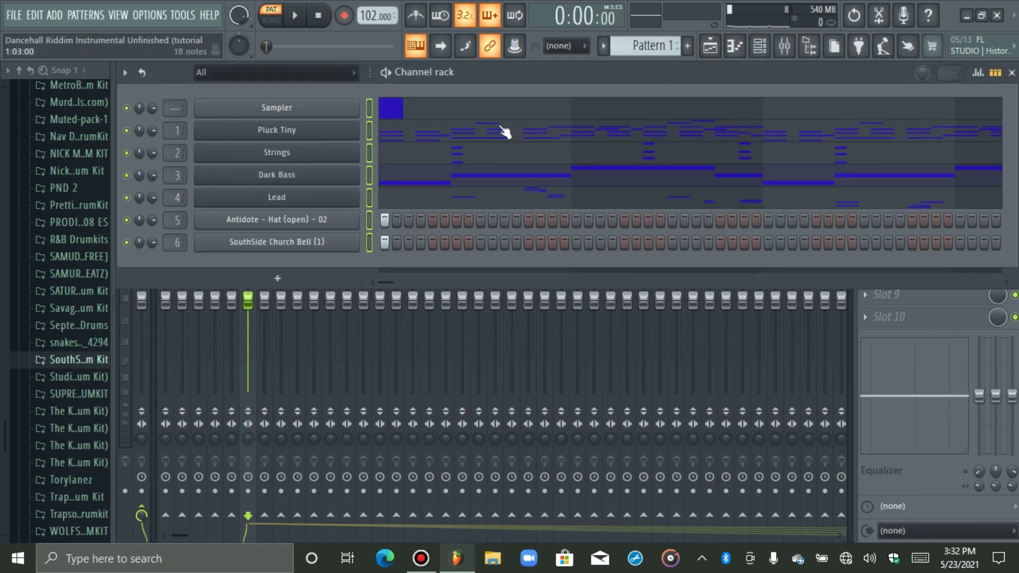
pyautogui.click(759, 52)
pyautogui.click(759, 54)
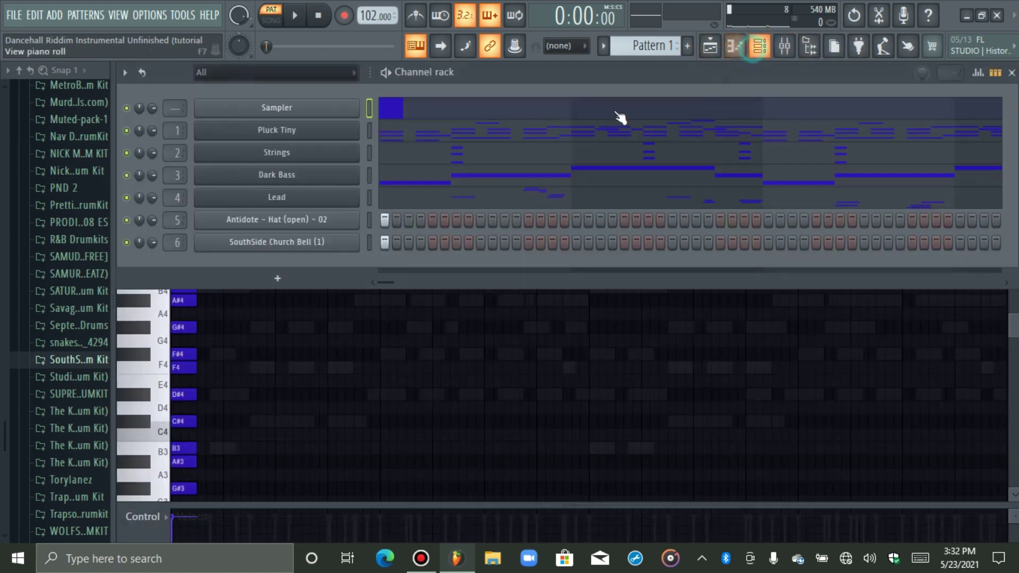
pyautogui.rightClick(311, 131)
pyautogui.click(382, 130)
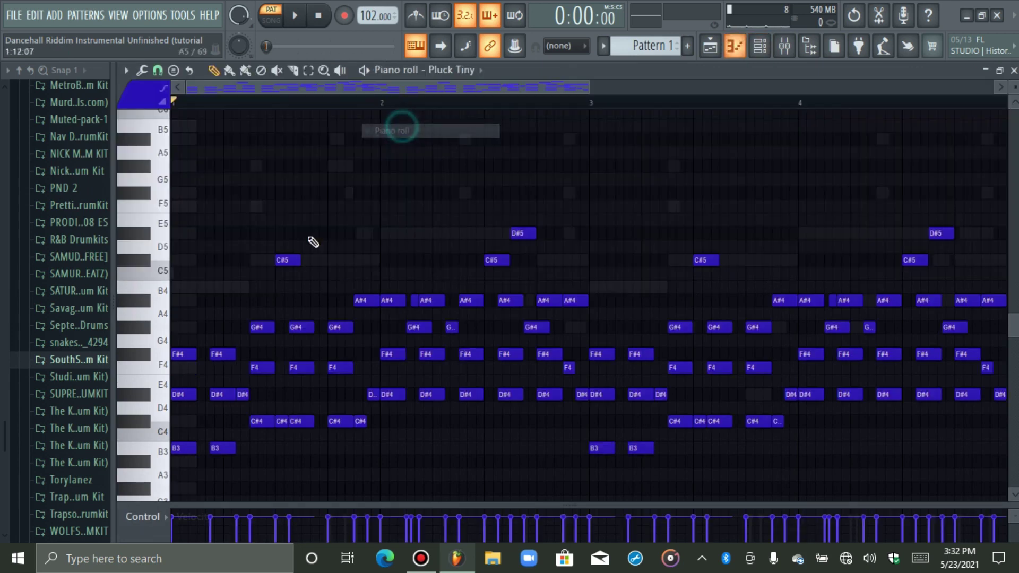
pyautogui.click(759, 46)
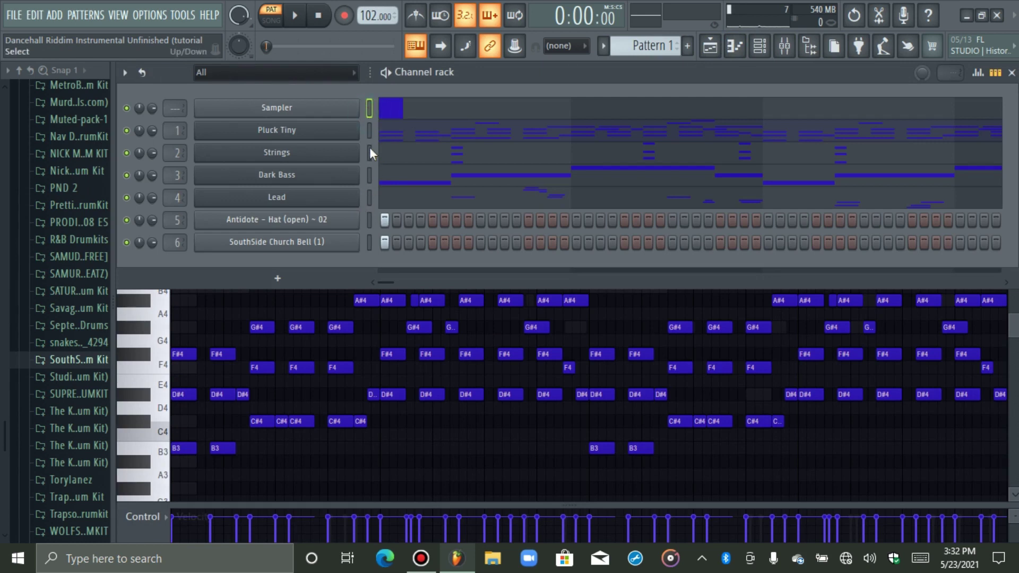
pyautogui.rightClick(370, 106)
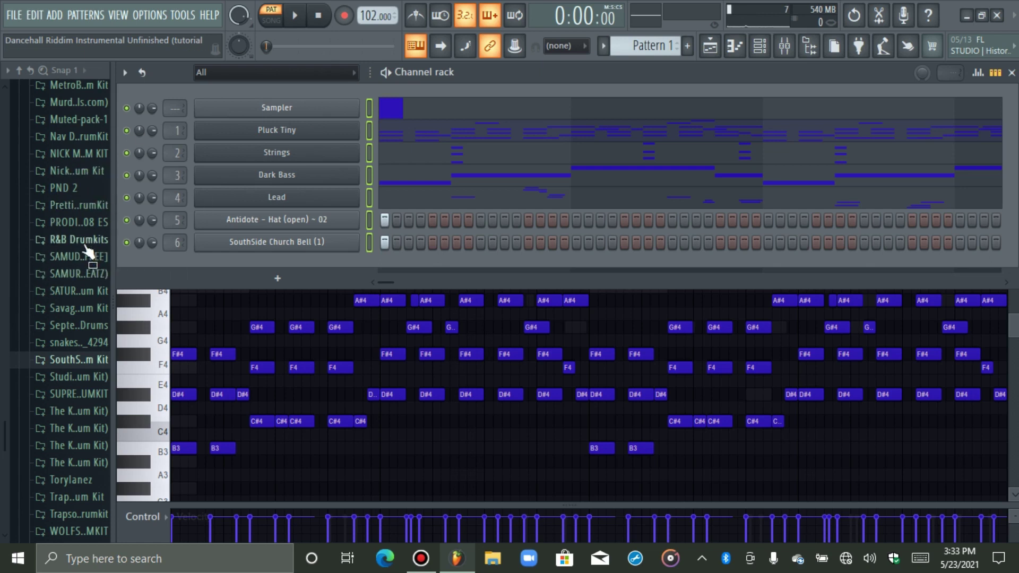
# Step: Audition the snare samples of the Aries kit in Afro Drum Kits and add Perc [ Drigyy ] as a new channel
pyautogui.scroll(15, 87, 250)
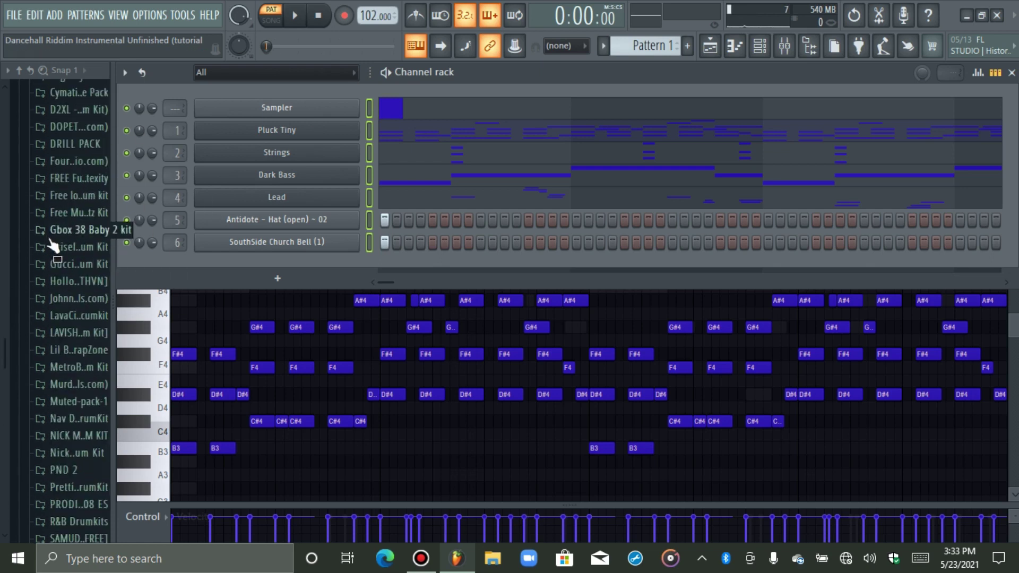
pyautogui.click(66, 203)
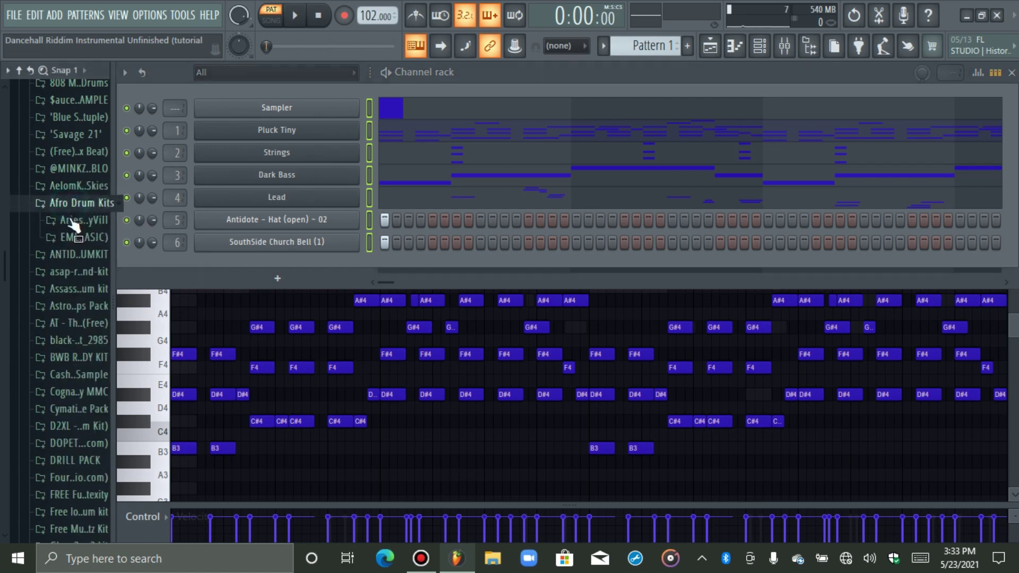
pyautogui.click(73, 222)
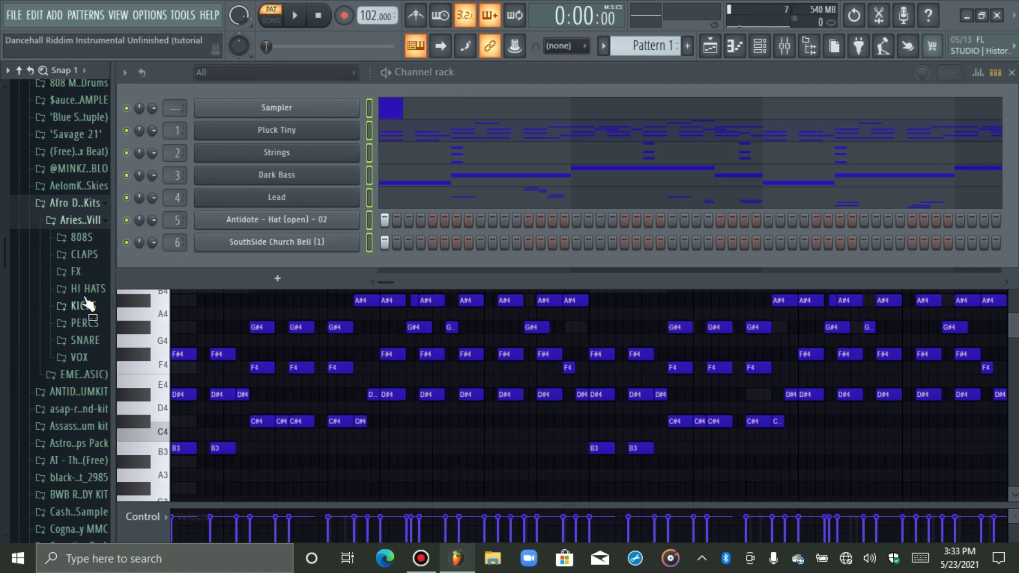
pyautogui.click(85, 340)
pyautogui.click(84, 357)
pyautogui.click(84, 372)
pyautogui.click(83, 361)
pyautogui.click(83, 391)
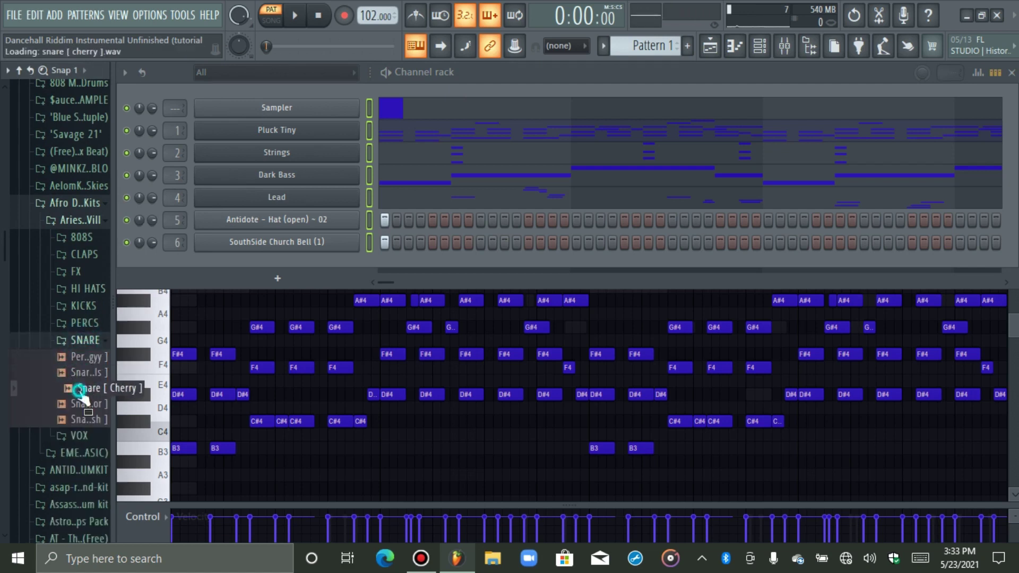
pyautogui.click(86, 417)
pyautogui.moveTo(86, 357); pyautogui.dragTo(212, 269)
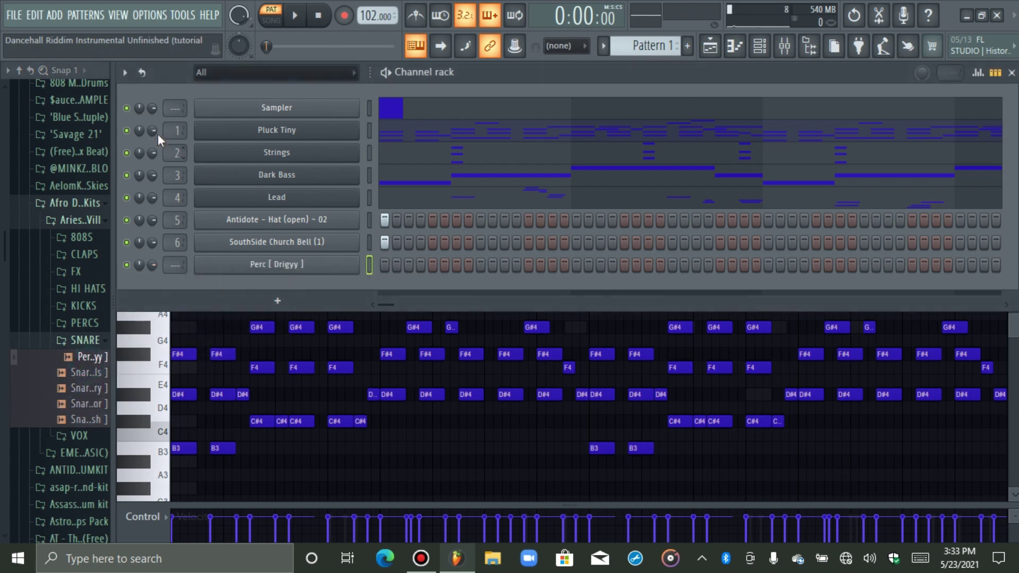
# Step: Set a melody channel's volume to 71% and place Perc [ Drigyy ] hits on steps 4, 13, 20 and 23 during playback
pyautogui.moveTo(151, 158); pyautogui.dragTo(152, 179)
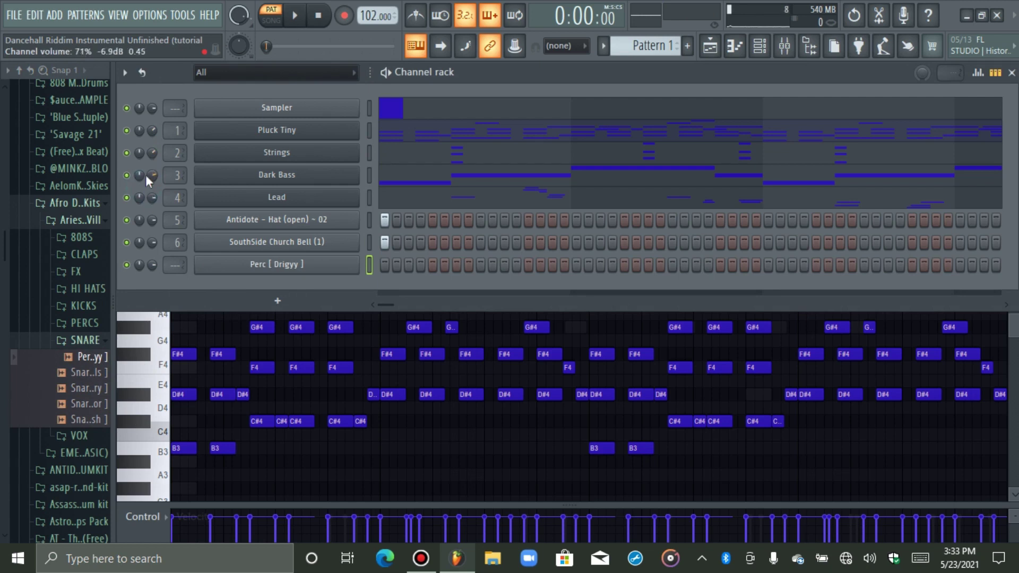
pyautogui.press('space')
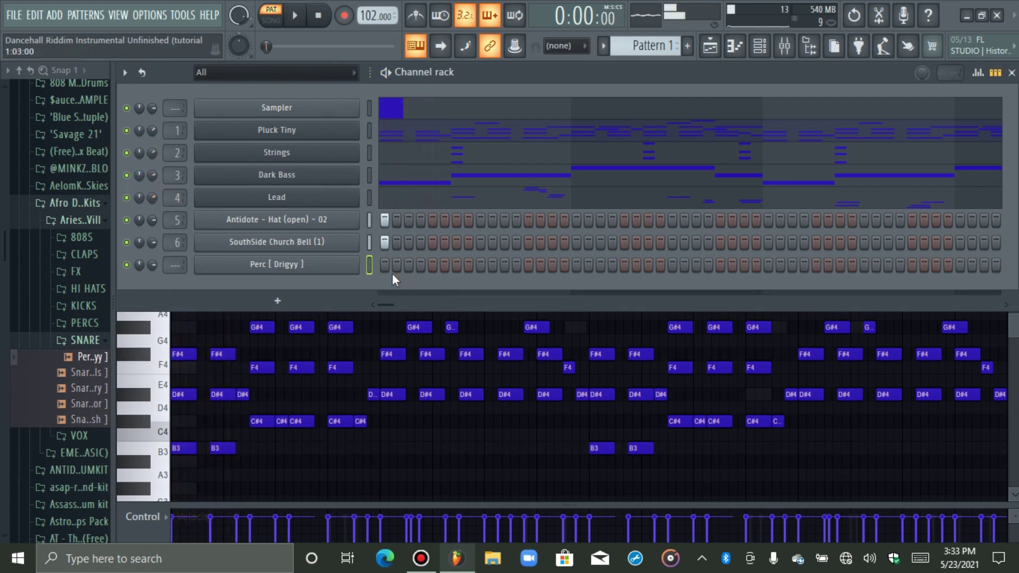
pyautogui.click(420, 264)
pyautogui.click(552, 265)
pyautogui.click(552, 265)
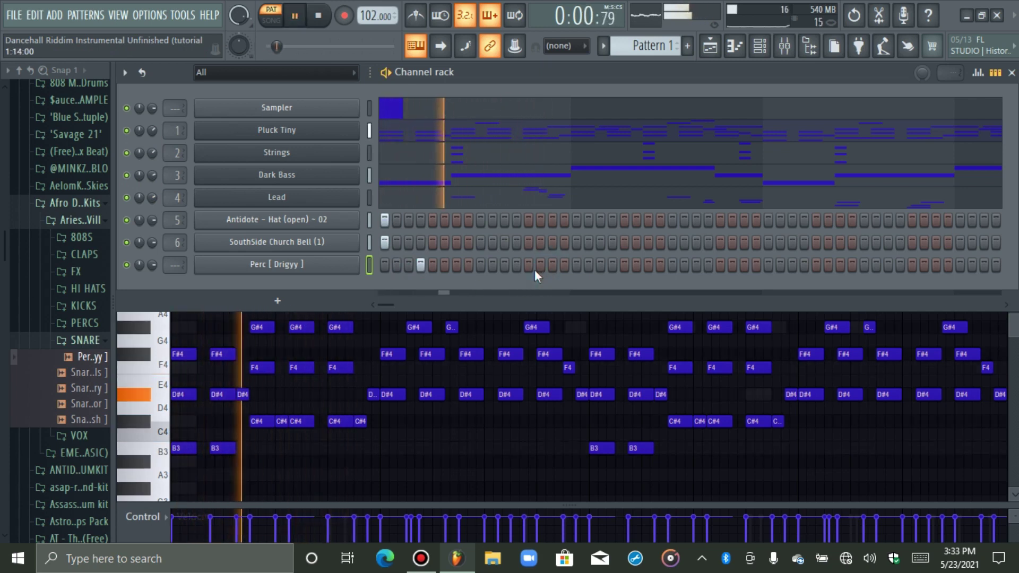
pyautogui.click(529, 265)
pyautogui.click(612, 265)
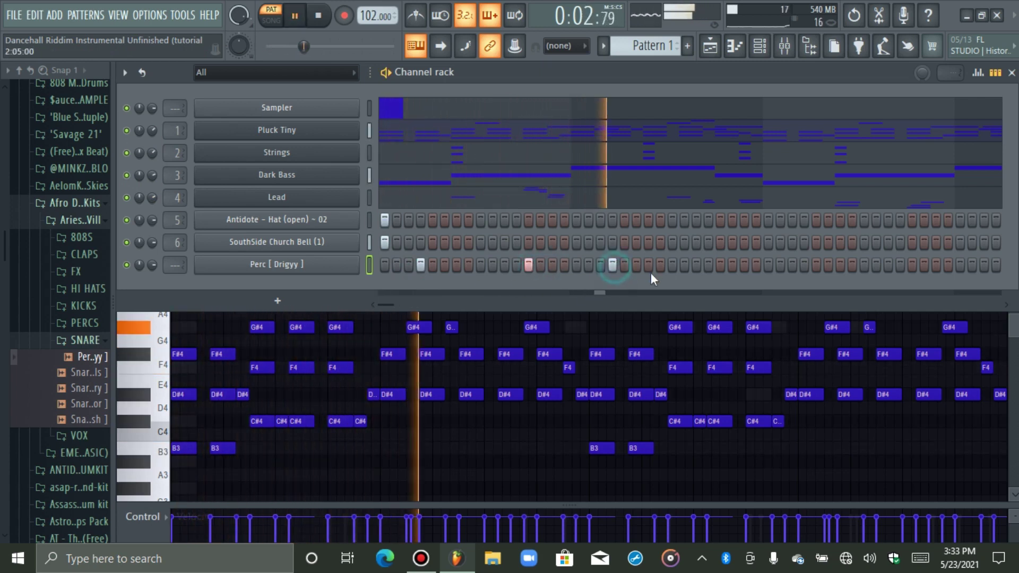
pyautogui.click(660, 264)
pyautogui.click(660, 265)
pyautogui.click(649, 264)
pyautogui.press('space')
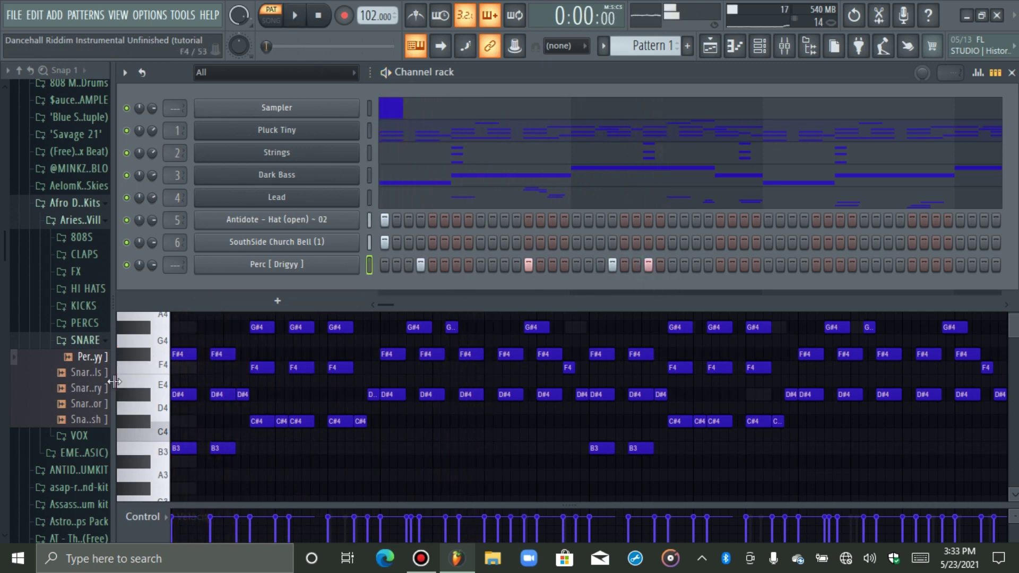
# Step: Add the Snare [ Fresh ] sample as a new channel and place its hits on steps 7 and 10 while the pattern plays
pyautogui.click(87, 404)
pyautogui.moveTo(88, 420); pyautogui.dragTo(372, 276)
pyautogui.press('space')
pyautogui.click(505, 287)
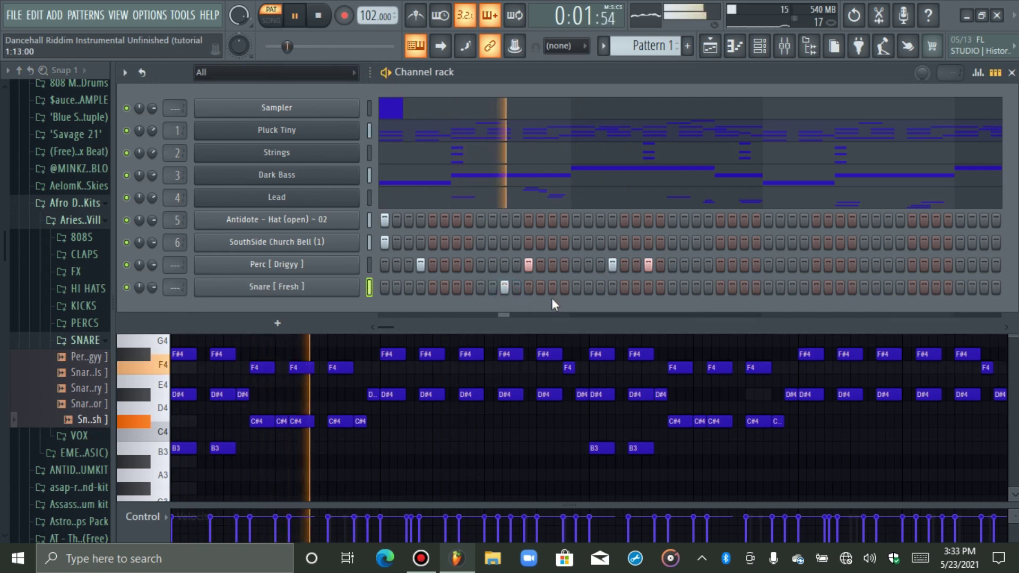
pyautogui.click(505, 287)
pyautogui.click(480, 288)
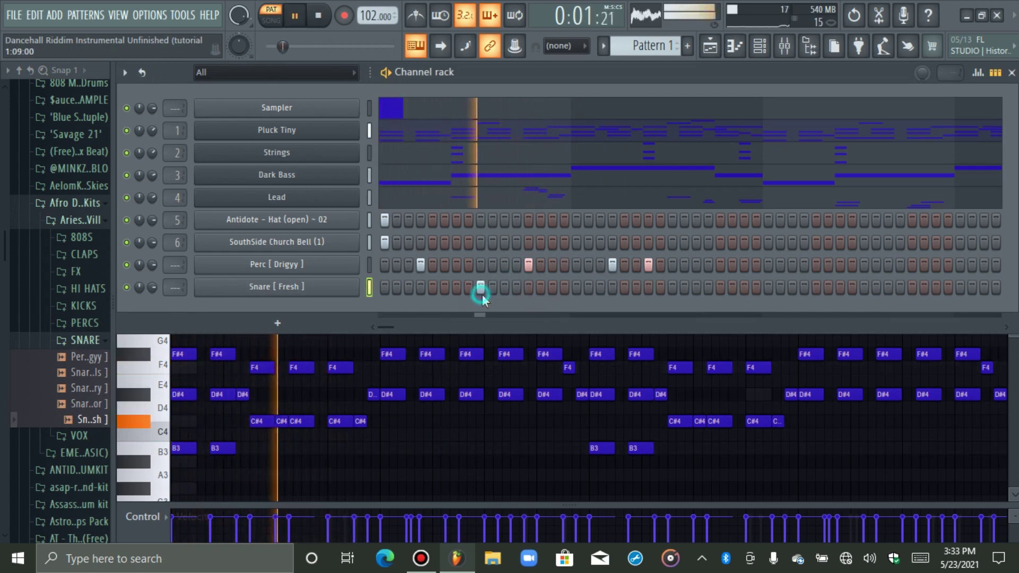
pyautogui.click(480, 287)
pyautogui.click(457, 287)
pyautogui.click(497, 294)
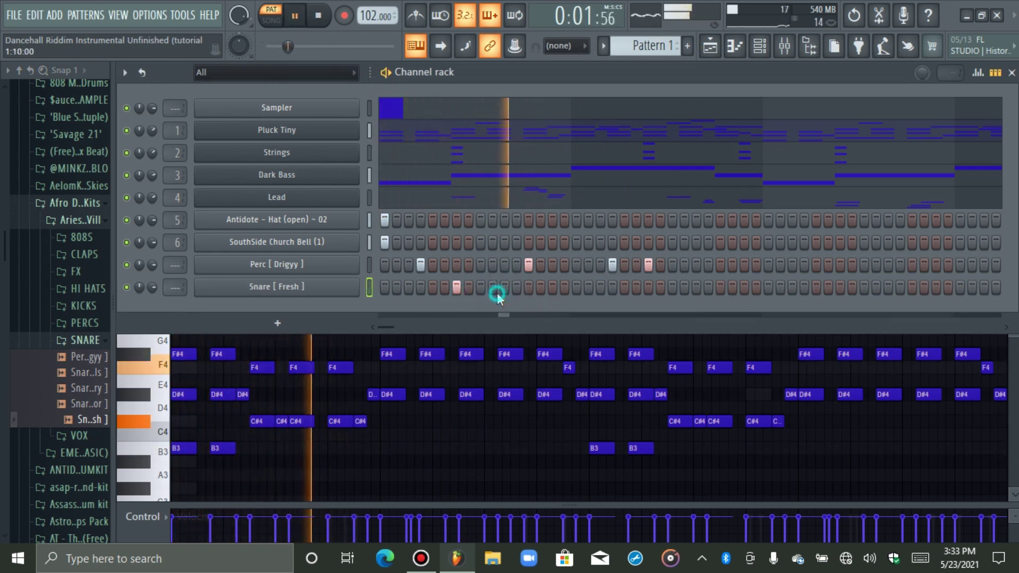
pyautogui.press('space')
# Step: Audition the remaining snare samples of the Aries kit and collapse the SNARE folder
pyautogui.click(101, 406)
pyautogui.click(97, 389)
pyautogui.click(97, 372)
pyautogui.click(98, 389)
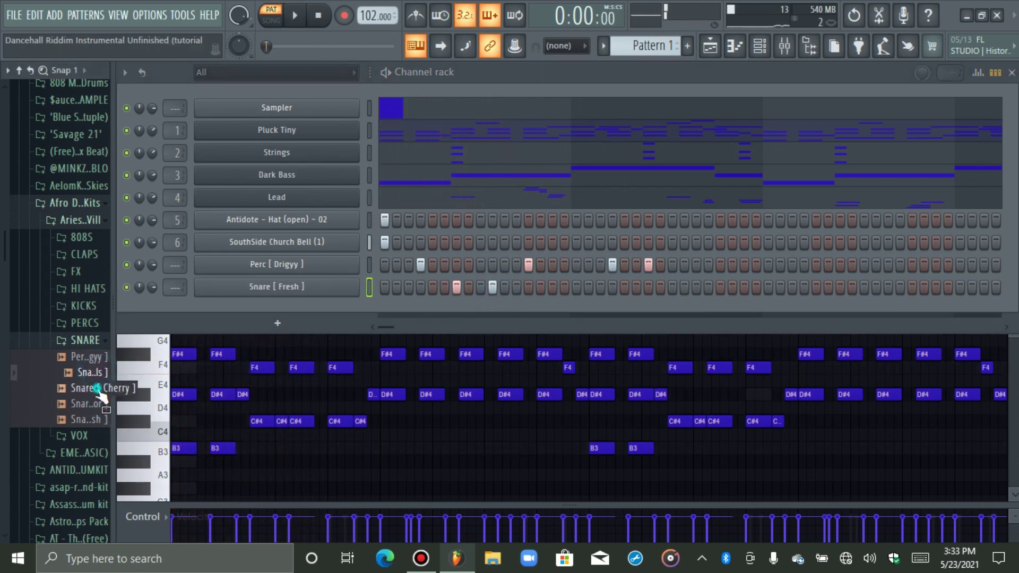
pyautogui.click(85, 340)
# Step: Audition the kit's clap samples, add Clap [Nebula] as a new channel with a hit on step 11, and replay the pattern
pyautogui.click(87, 254)
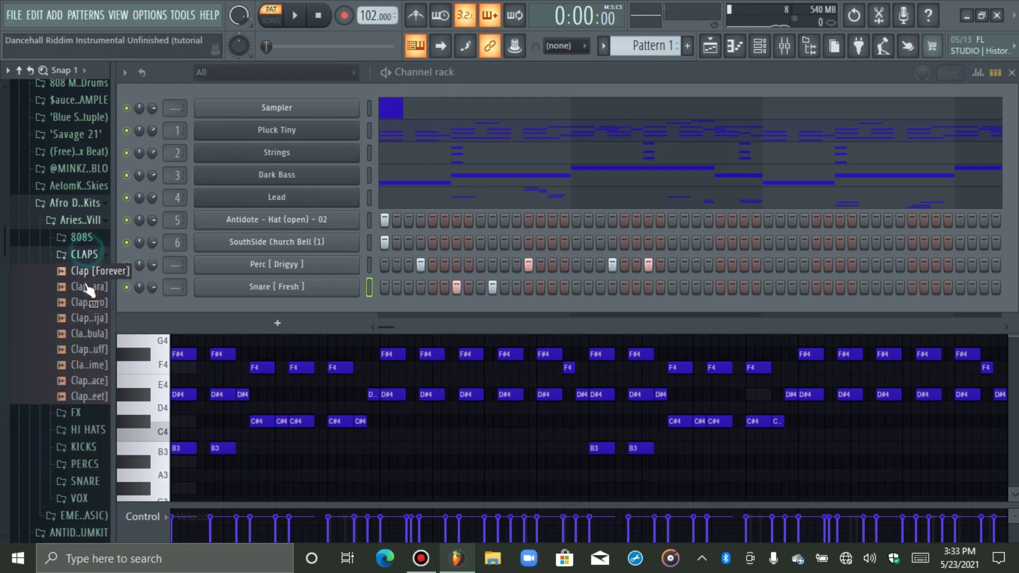
pyautogui.click(85, 349)
pyautogui.click(88, 318)
pyautogui.moveTo(85, 334); pyautogui.dragTo(508, 331)
pyautogui.press('space')
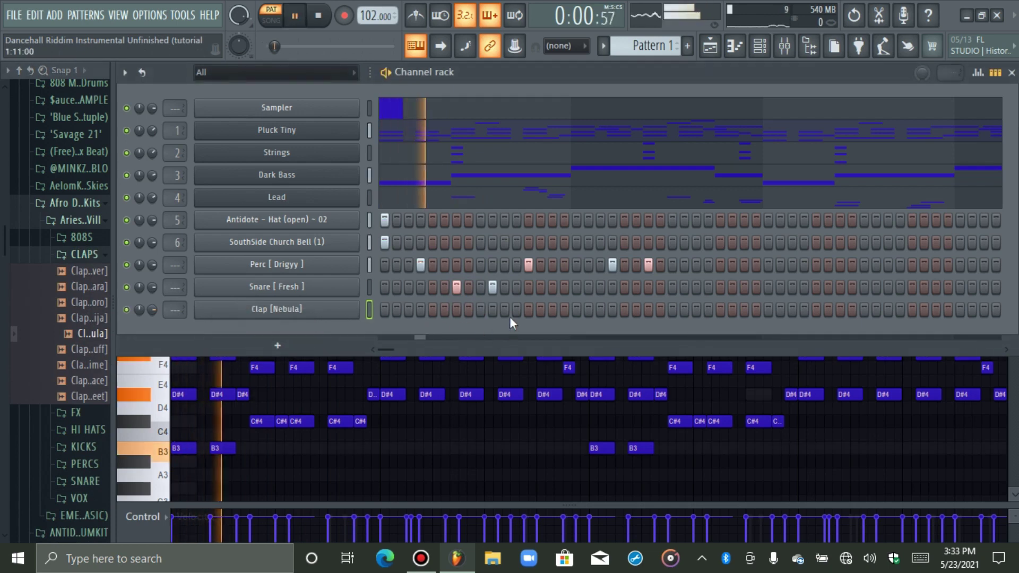
pyautogui.click(505, 309)
pyautogui.press('space')
pyautogui.press('space')
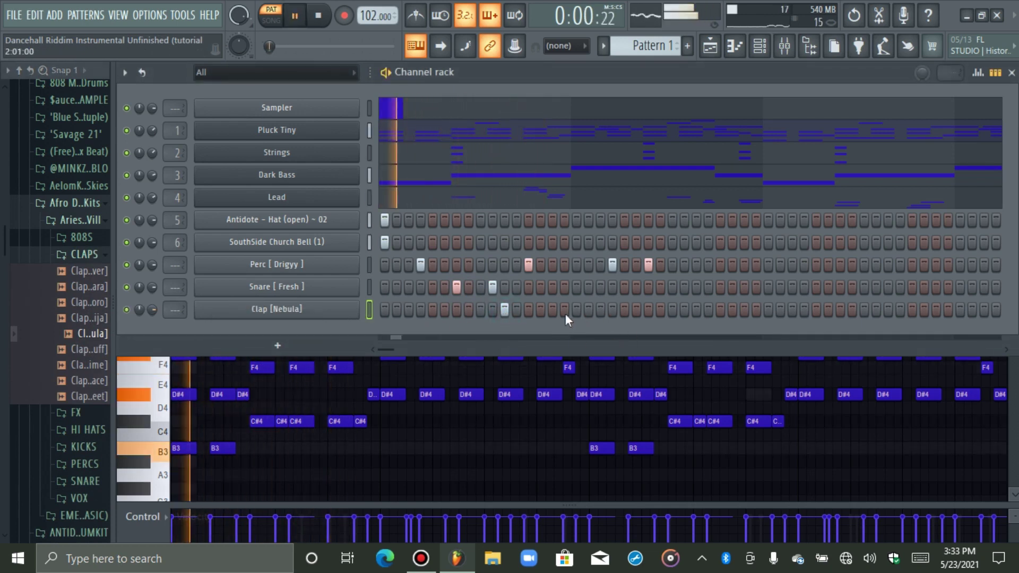
# Step: Add Snare [ Fresh ] hits on steps 15, 19, 23 and 27 and restart playback
pyautogui.click(553, 287)
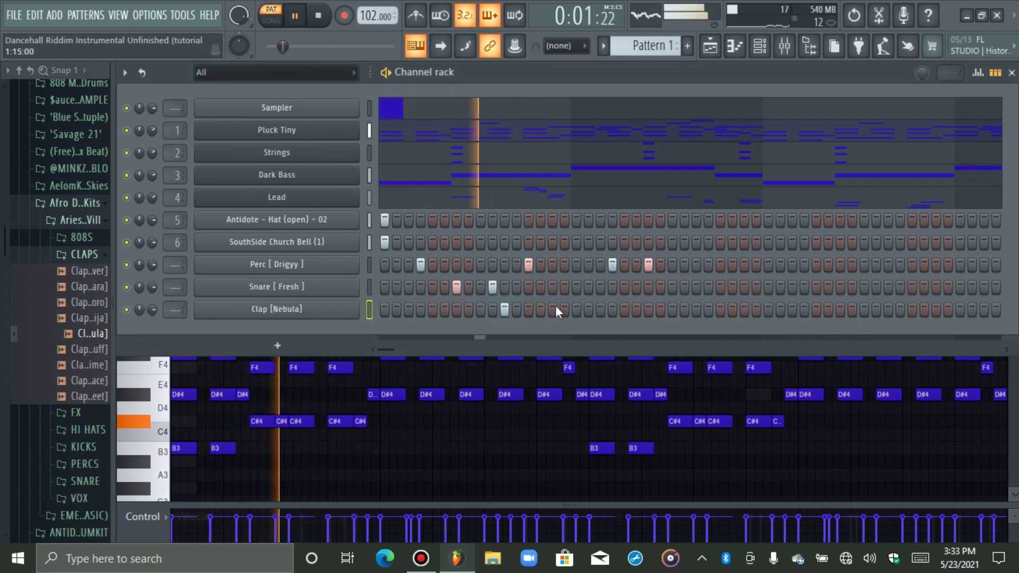
pyautogui.click(601, 288)
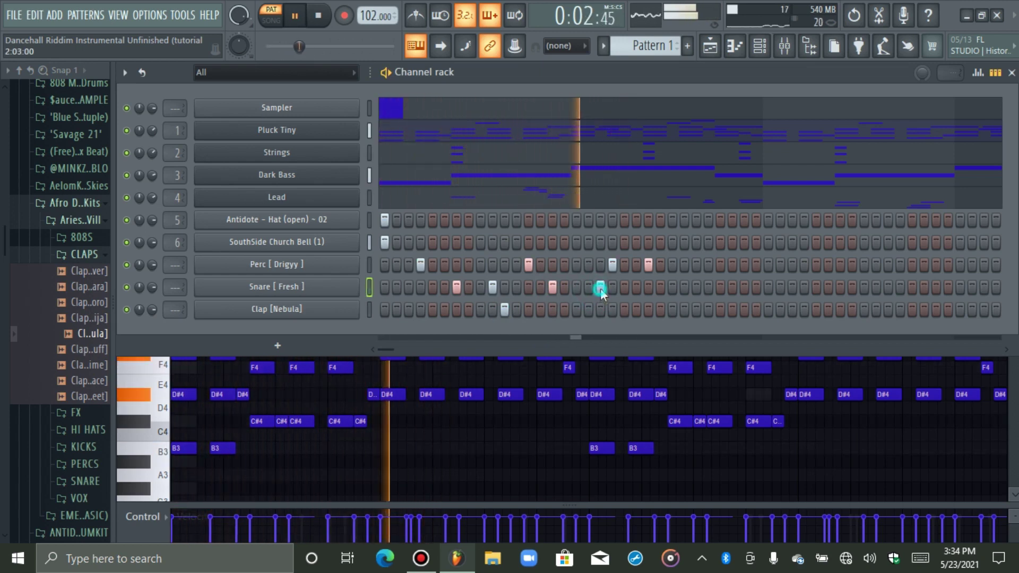
pyautogui.click(648, 288)
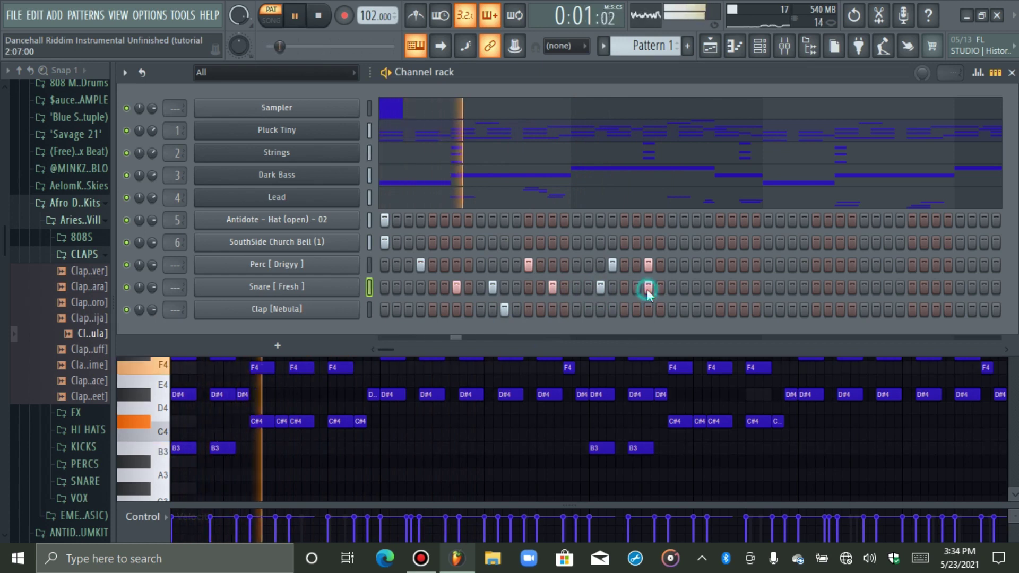
pyautogui.click(696, 288)
pyautogui.press('space')
pyautogui.press('space')
# Step: Add a Perc [ Drigyy ] hit on step 30 and remove the Snare [ Fresh ] hit on step 27
pyautogui.click(732, 266)
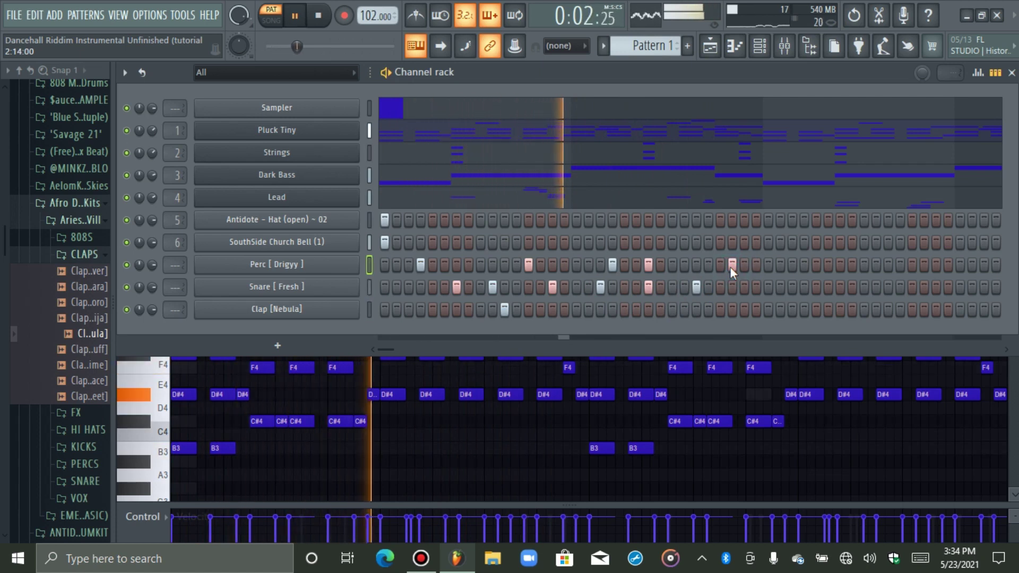
pyautogui.press('space')
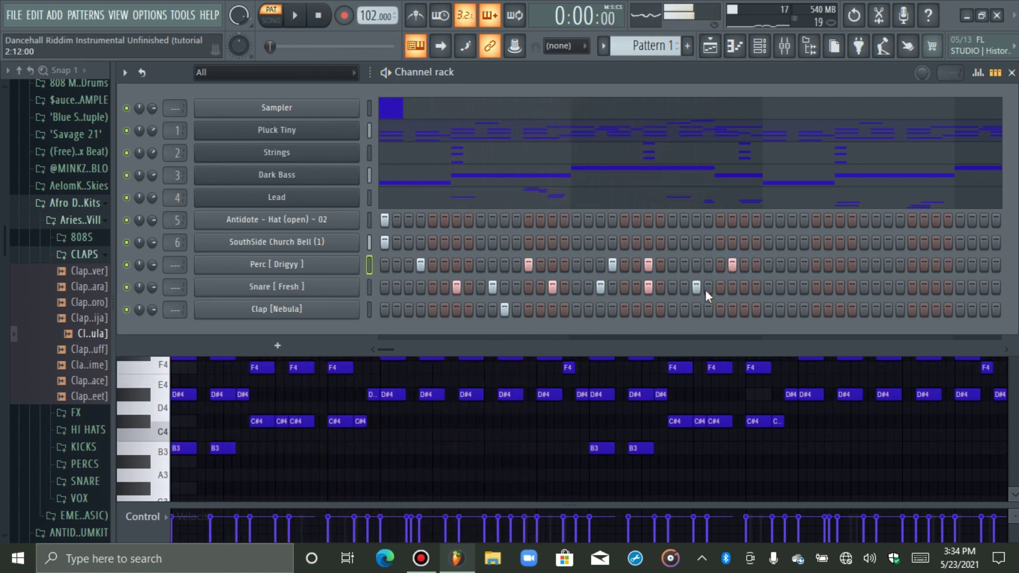
pyautogui.click(696, 288)
pyautogui.press('space')
# Step: Move the Snare [ Fresh ] hit from step 23 to step 22, remove the Perc [ Drigyy ] hit on step 30, and replay the pattern
pyautogui.click(648, 287)
pyautogui.click(625, 289)
pyautogui.click(626, 291)
pyautogui.press('space')
pyautogui.press('space')
pyautogui.click(638, 288)
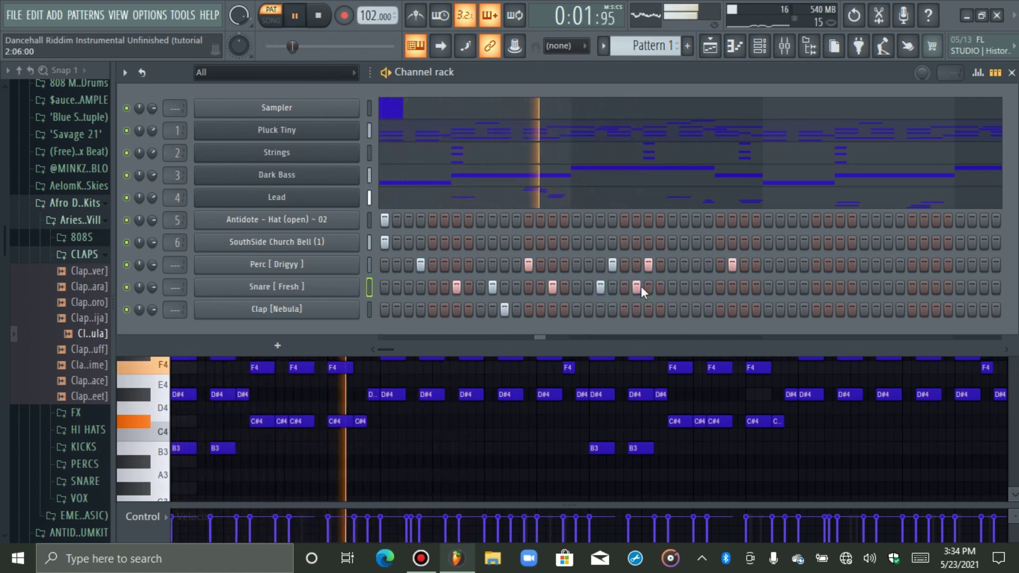
pyautogui.click(733, 264)
pyautogui.press('space')
pyautogui.press('space')
pyautogui.press('space')
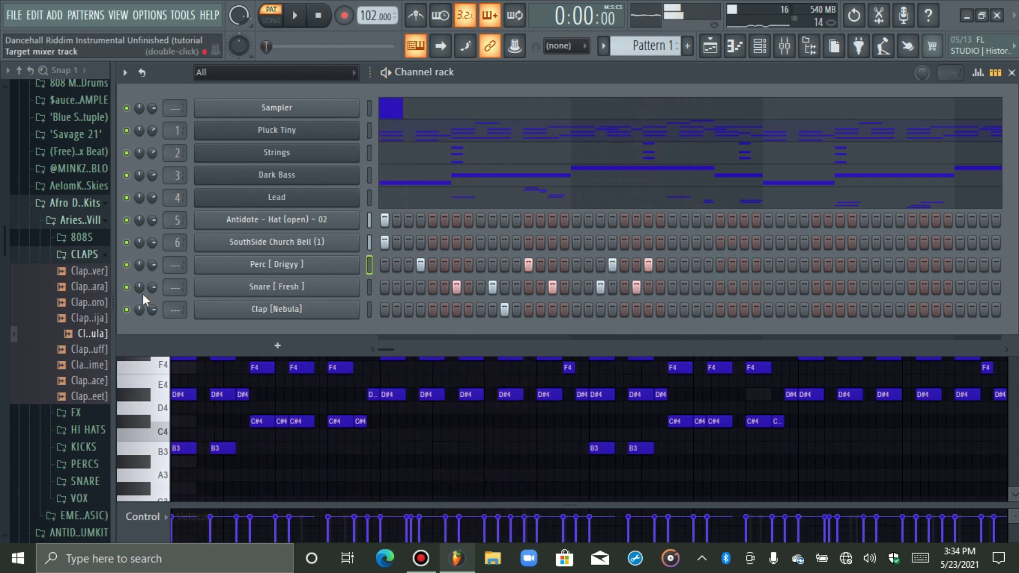
# Step: Audition Perc [ Loco ] from the kit's PERCS folder and add it as a new channel
pyautogui.click(80, 255)
pyautogui.click(79, 323)
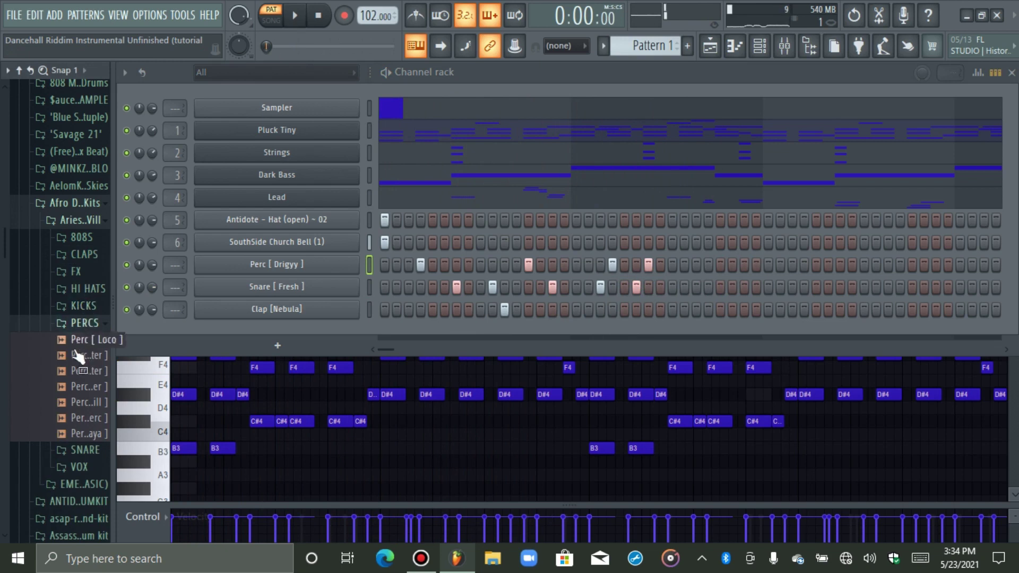
pyautogui.click(76, 344)
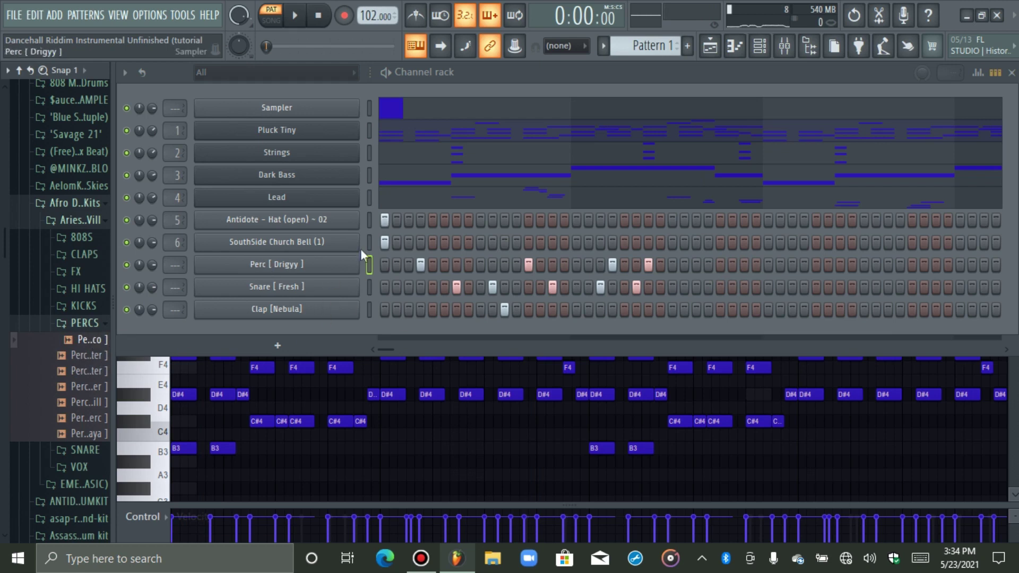
pyautogui.doubleClick(369, 114)
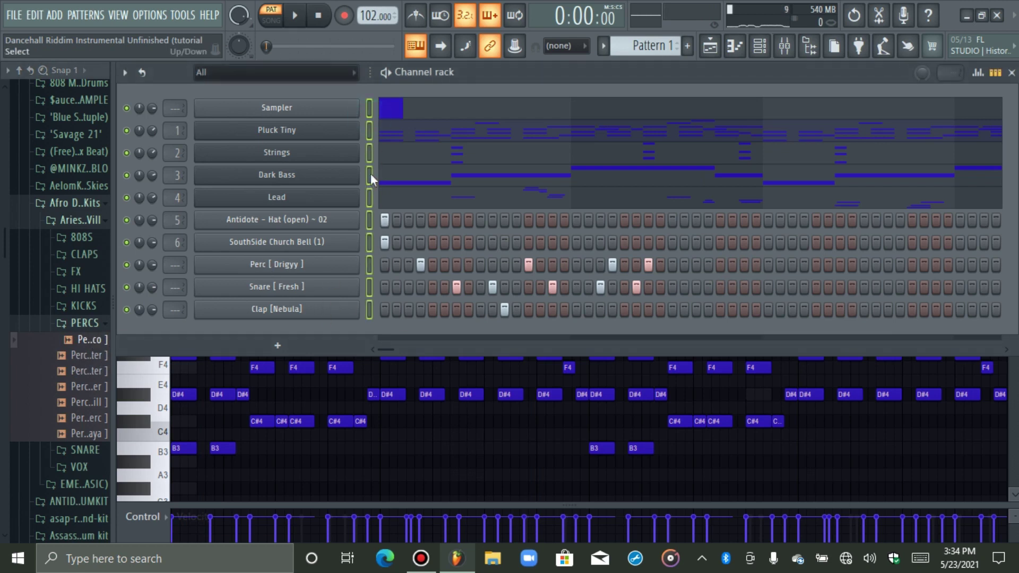
pyautogui.click(369, 108)
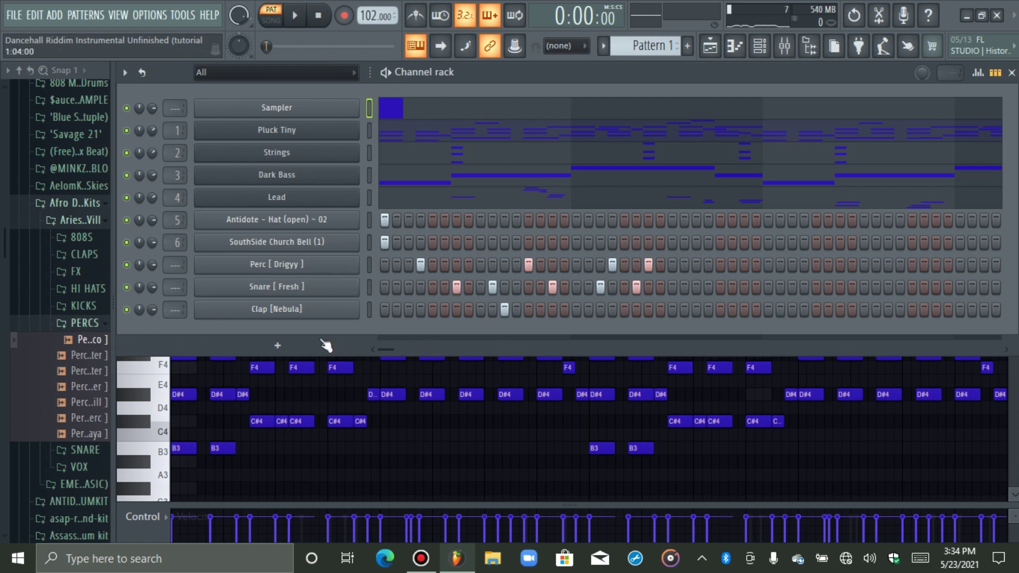
pyautogui.moveTo(84, 339); pyautogui.dragTo(245, 334)
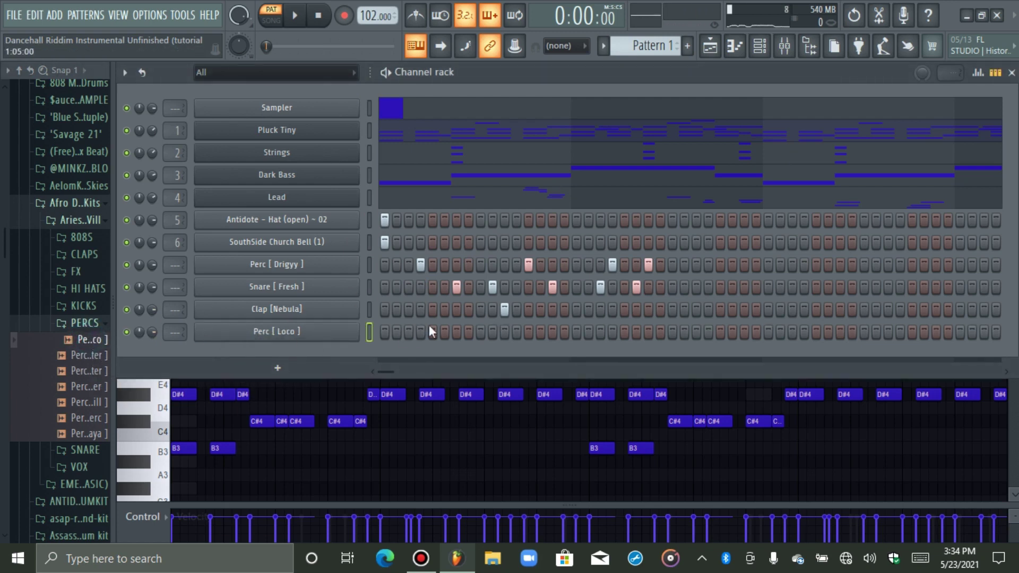
# Step: Place Perc [ Loco ] hits on steps 7 and 15 and remove the Snare [ Fresh ] hit on step 7
pyautogui.press('space')
pyautogui.click(671, 335)
pyautogui.click(552, 333)
pyautogui.click(648, 333)
pyautogui.press('space')
pyautogui.press('space')
pyautogui.click(648, 334)
pyautogui.click(456, 332)
pyautogui.click(456, 287)
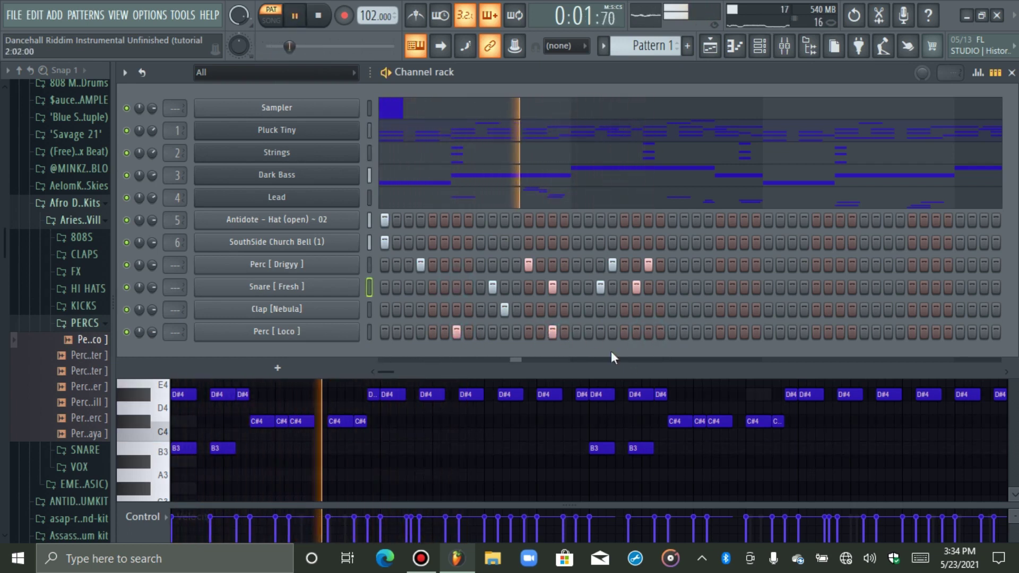
# Step: Add hits for Perc [ Loco ] on step 26, Clap [Nebula] on step 29 and Snare [ Fresh ] on step 31 during playback
pyautogui.click(685, 333)
pyautogui.click(731, 312)
pyautogui.press('space')
pyautogui.press('space')
pyautogui.rightClick(731, 312)
pyautogui.click(720, 312)
pyautogui.click(743, 286)
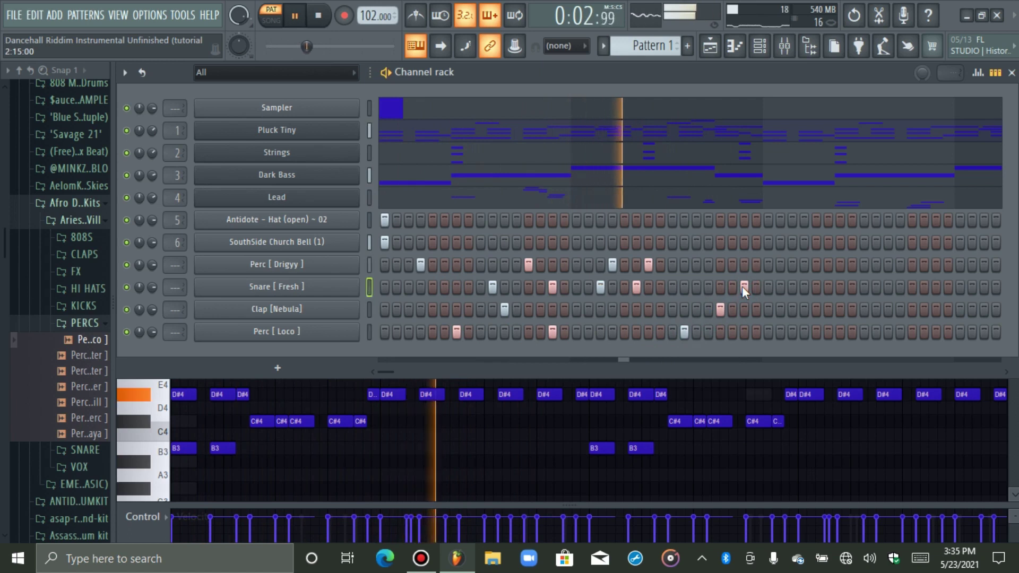
pyautogui.press('space')
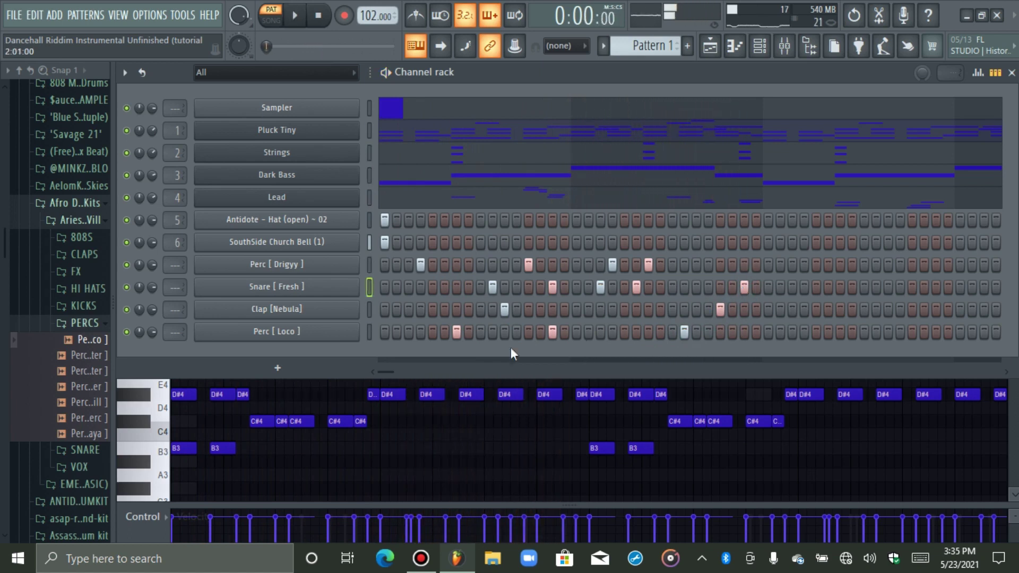
# Step: Delete the Perc [ Drigyy ], Snare [ Fresh ] and Clap [Nebula] channels from the channel rack
pyautogui.rightClick(287, 269)
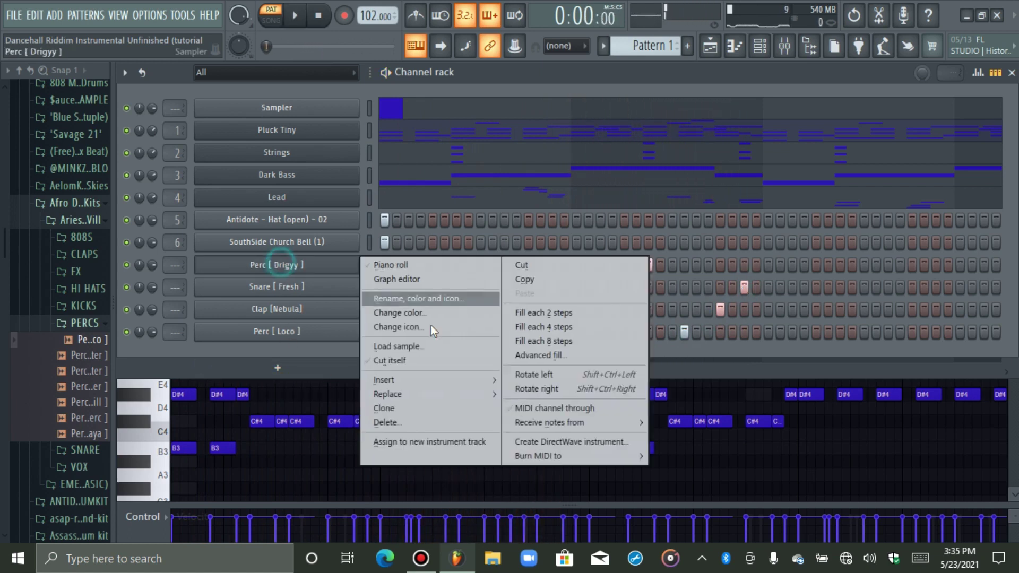
pyautogui.click(432, 422)
pyautogui.click(588, 325)
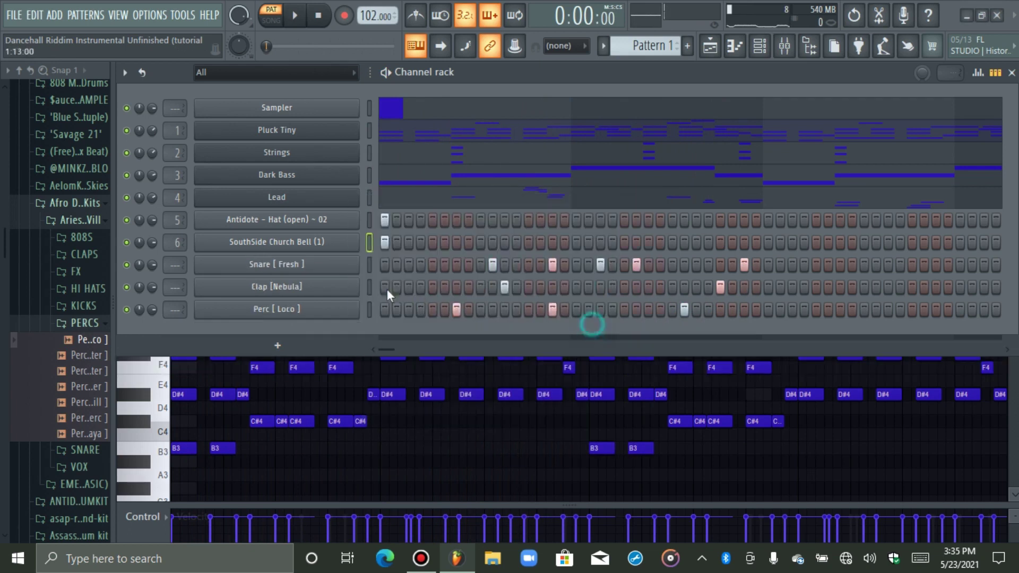
pyautogui.rightClick(291, 264)
pyautogui.click(379, 421)
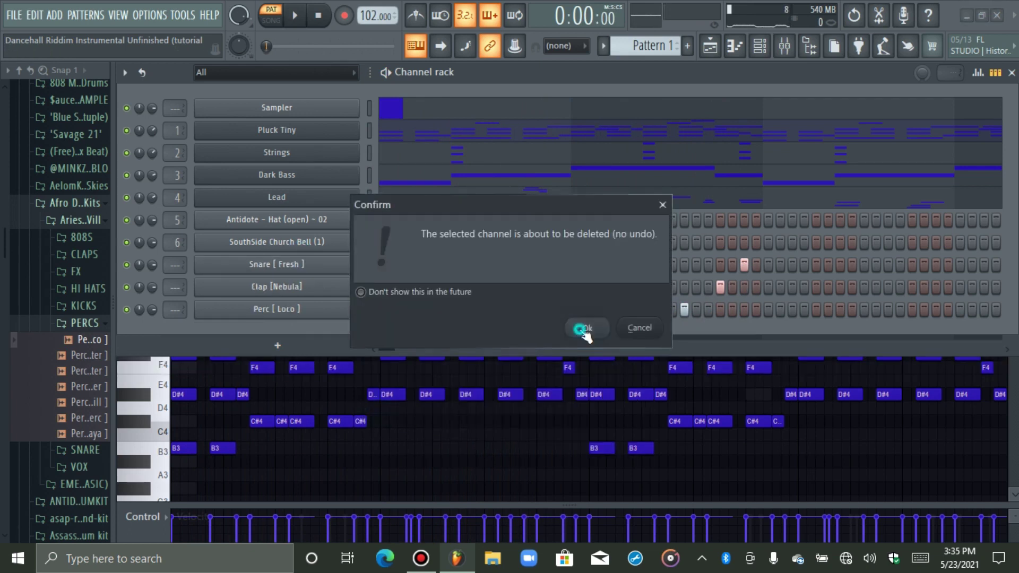
pyautogui.click(587, 328)
pyautogui.rightClick(351, 264)
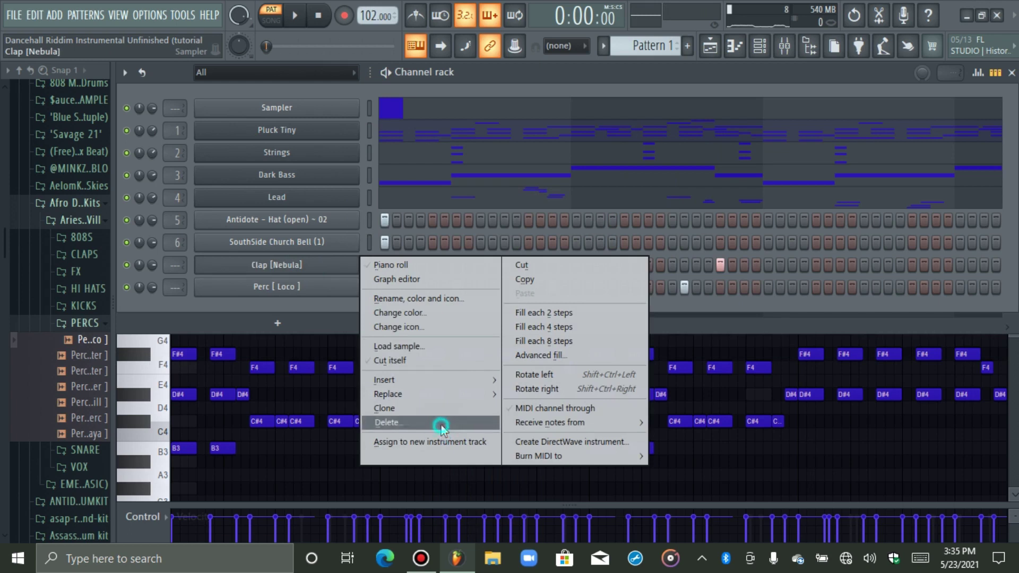
pyautogui.click(439, 423)
pyautogui.click(588, 329)
# Step: Cut all step hits from the Perc [ Loco ] channel and leave only that channel selected
pyautogui.rightClick(471, 263)
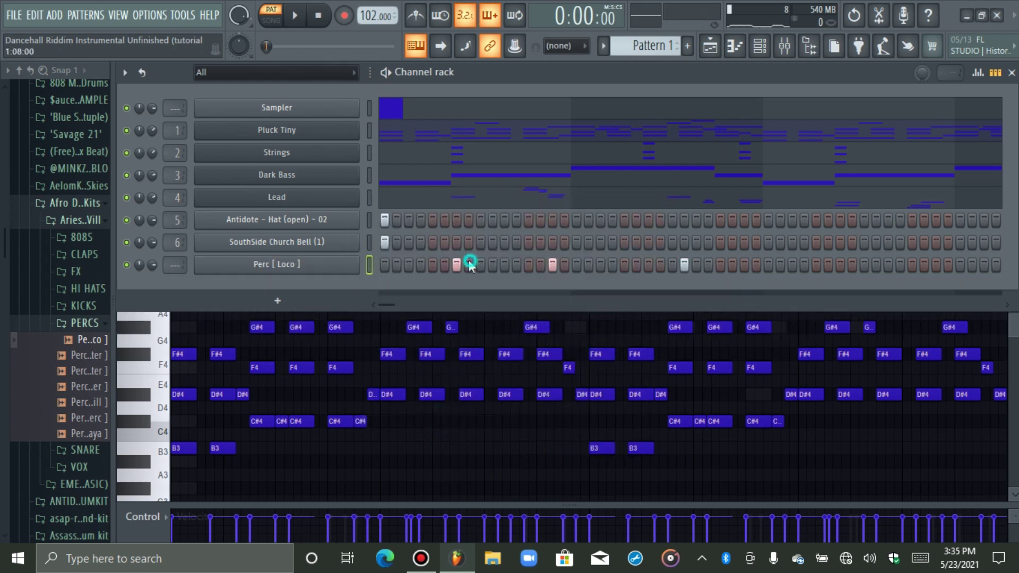
pyautogui.rightClick(348, 267)
pyautogui.click(534, 266)
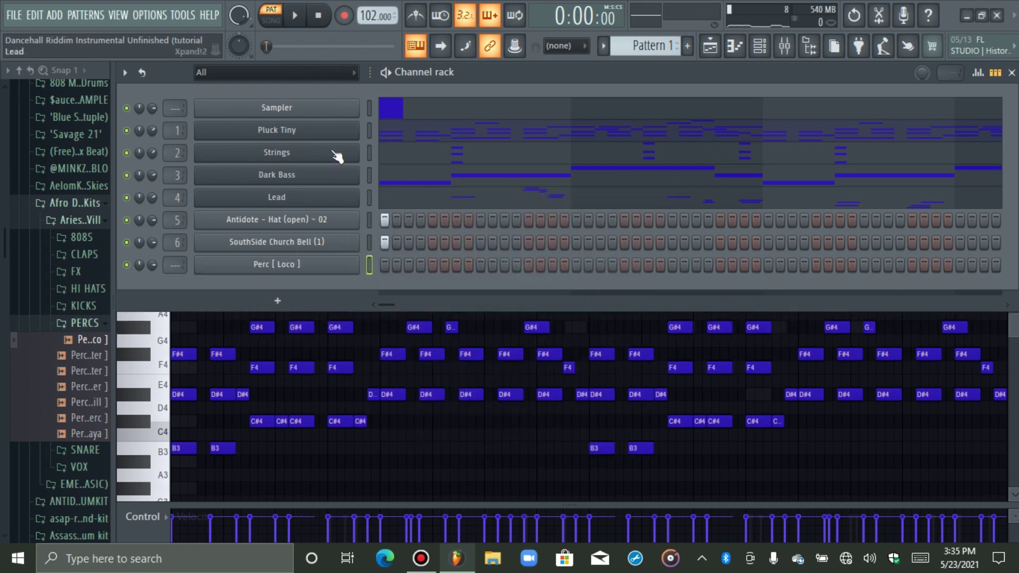
pyautogui.doubleClick(372, 117)
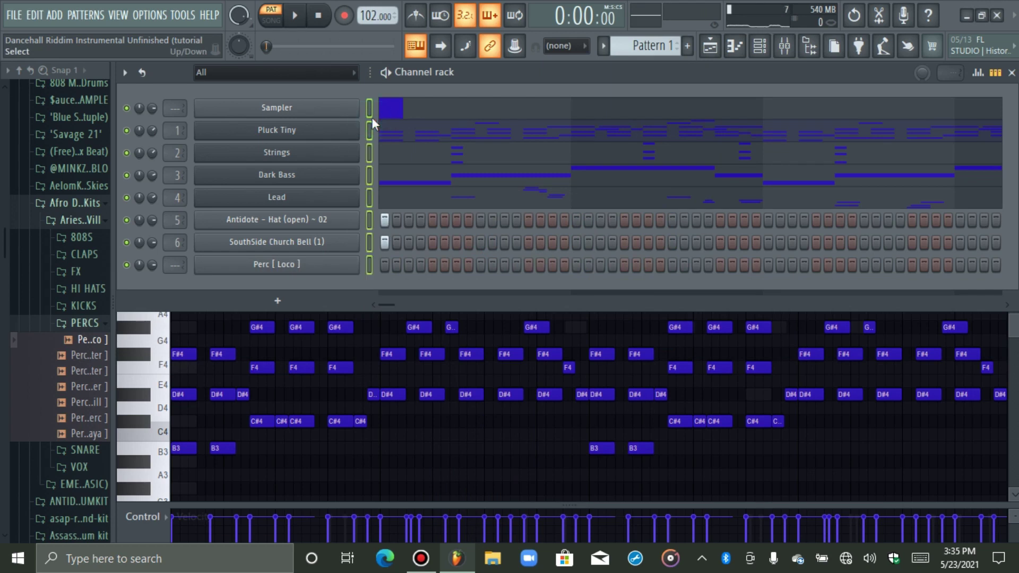
pyautogui.moveTo(371, 103); pyautogui.dragTo(369, 175)
pyautogui.click(370, 265)
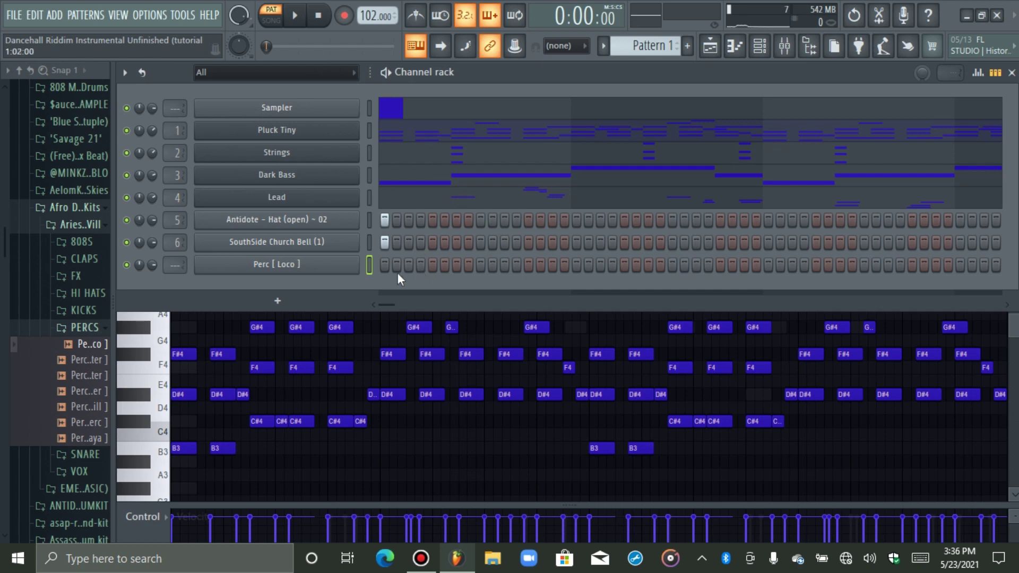
# Step: Place Perc [ Loco ] hits on steps 4, 13, 20 and 23 during playback
pyautogui.click(421, 265)
pyautogui.press('space')
pyautogui.click(528, 267)
pyautogui.click(648, 265)
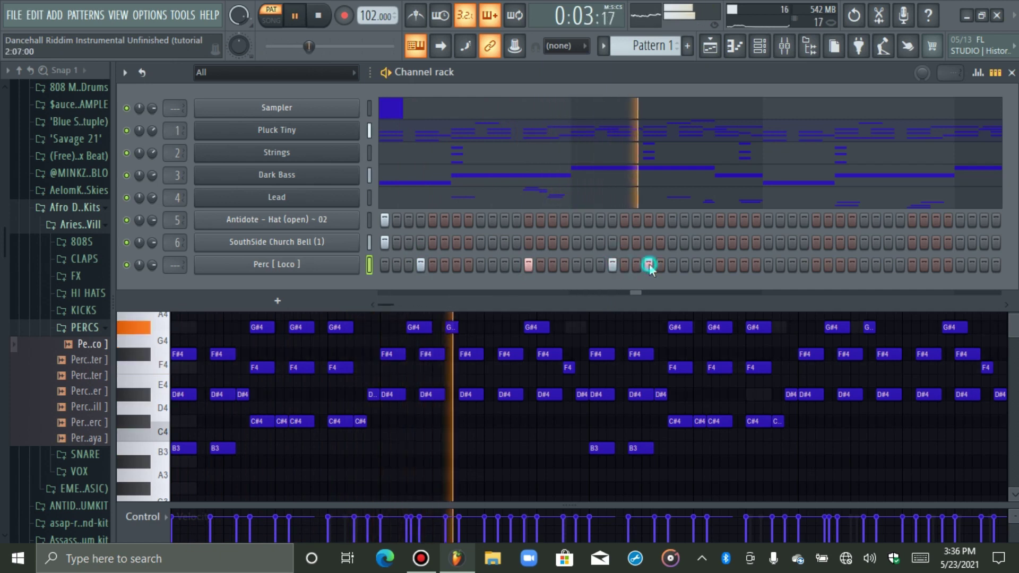
# Step: Add Perc [ Loco ] hits on steps 29 and 31, trying out steps 28 and 32 as alternatives
pyautogui.click(709, 265)
pyautogui.click(753, 265)
pyautogui.click(753, 265)
pyautogui.click(709, 265)
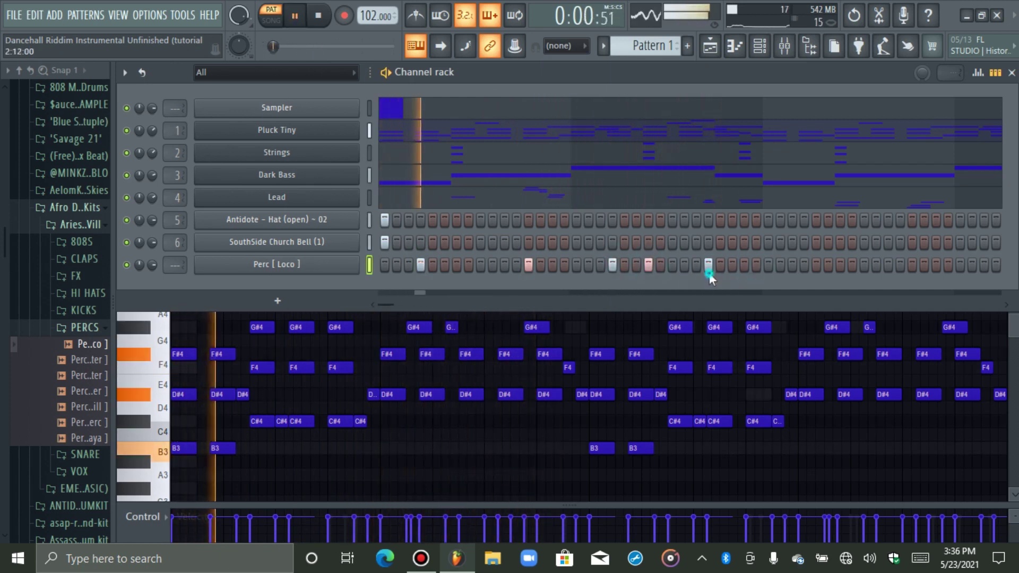
pyautogui.click(721, 264)
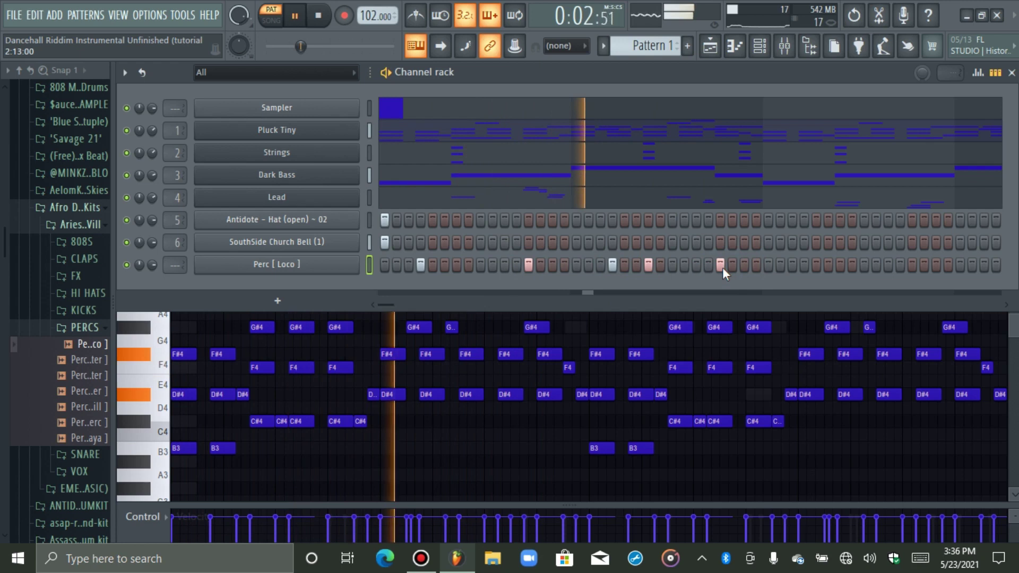
pyautogui.click(742, 268)
pyautogui.press('space')
pyautogui.press('space')
pyautogui.press('space')
# Step: Add the Perc [ Drigyy ] sample from the SNARE folder as a new channel and start playback
pyautogui.click(67, 328)
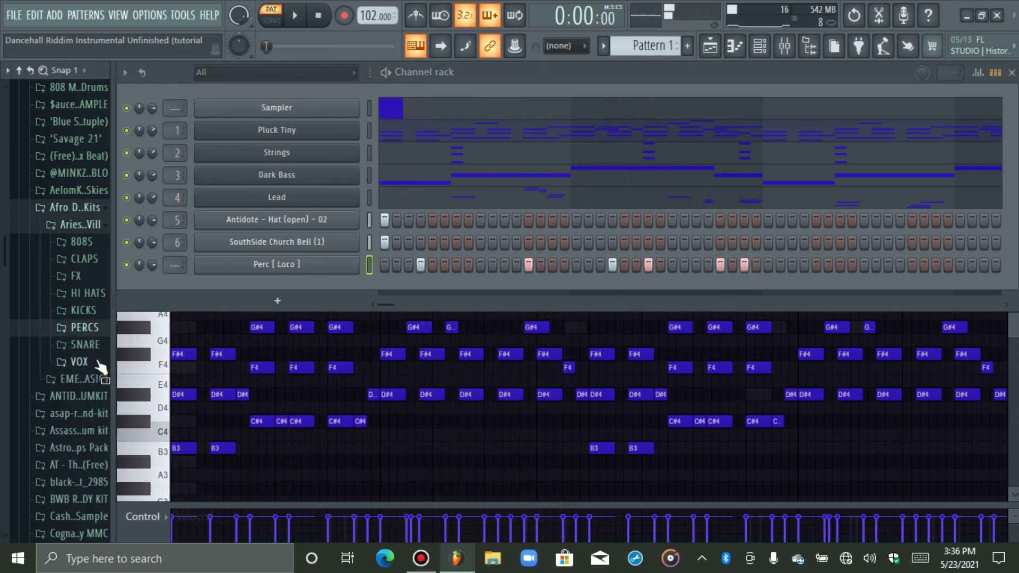
pyautogui.click(84, 344)
pyautogui.click(92, 368)
pyautogui.moveTo(95, 372); pyautogui.dragTo(279, 288)
pyautogui.press('space')
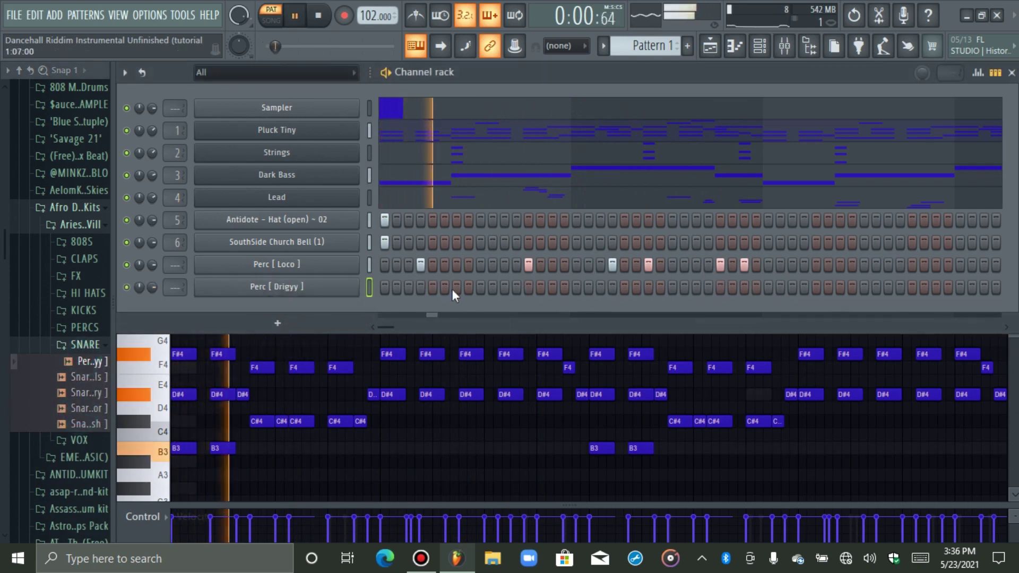
# Step: Place Perc [ Drigyy ] hits on steps 7, 23 and 26 and remove the Perc [ Loco ] hit on step 31
pyautogui.click(456, 288)
pyautogui.click(648, 287)
pyautogui.click(684, 288)
pyautogui.click(744, 265)
pyautogui.press('space')
# Step: Add a Snare [ Fresh ] channel with hits on steps 11 and 27, and place a Perc [ Drigyy ] hit on step 31
pyautogui.moveTo(81, 424); pyautogui.dragTo(261, 305)
pyautogui.press('space')
pyautogui.click(504, 310)
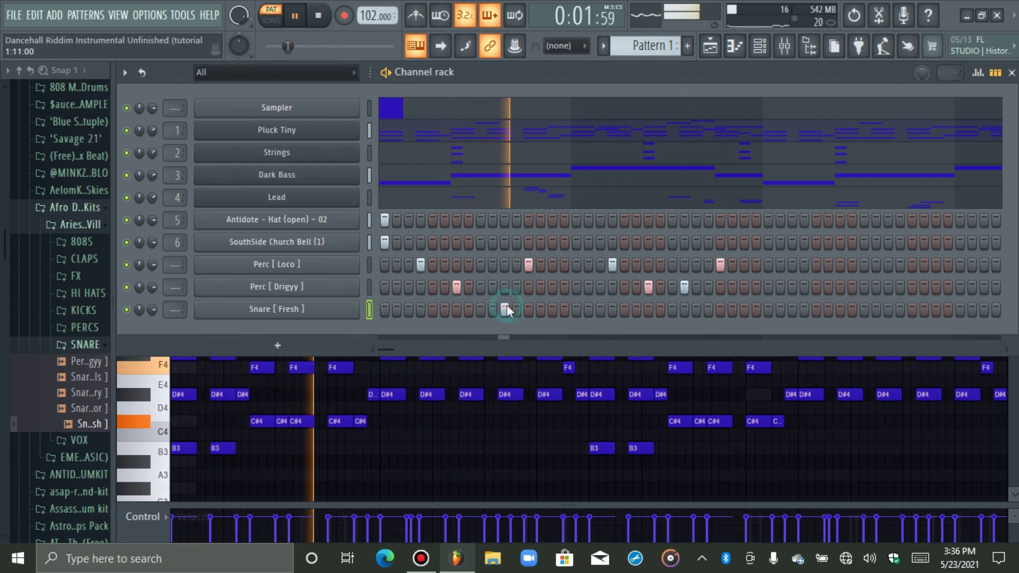
pyautogui.click(697, 309)
pyautogui.click(744, 287)
pyautogui.press('space')
pyautogui.press('space')
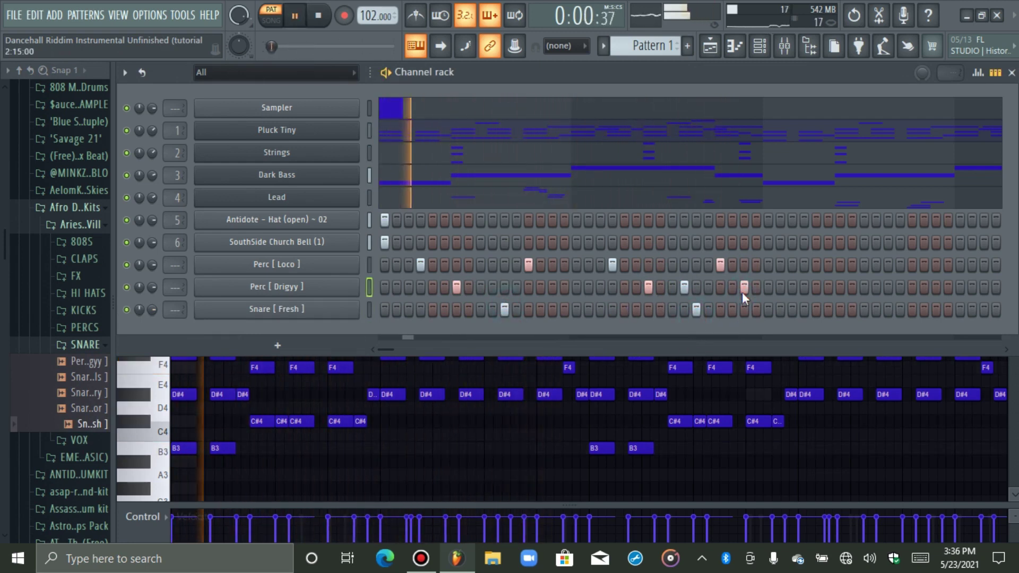
# Step: Add Snare [ Fresh ] hits on steps 23, 26 and 30 during playback, also trying out step 29
pyautogui.click(649, 309)
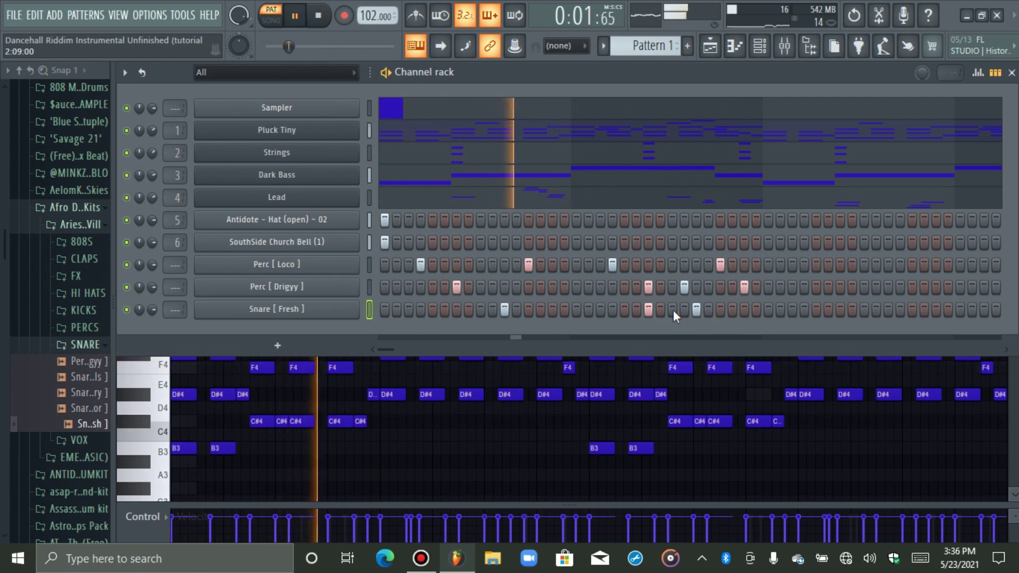
pyautogui.click(684, 309)
pyautogui.click(721, 312)
pyautogui.rightClick(723, 313)
pyautogui.click(731, 311)
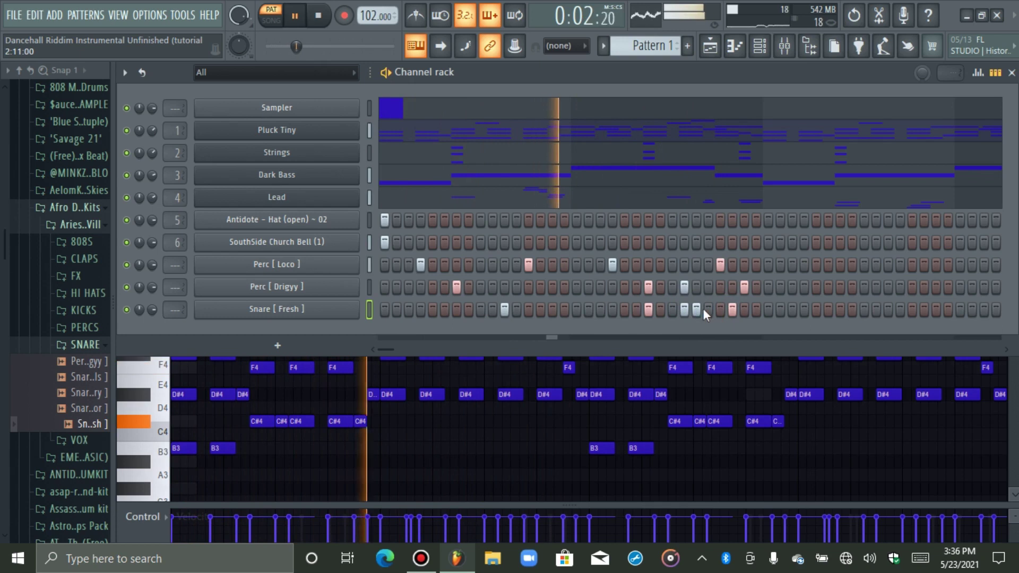
pyautogui.click(720, 310)
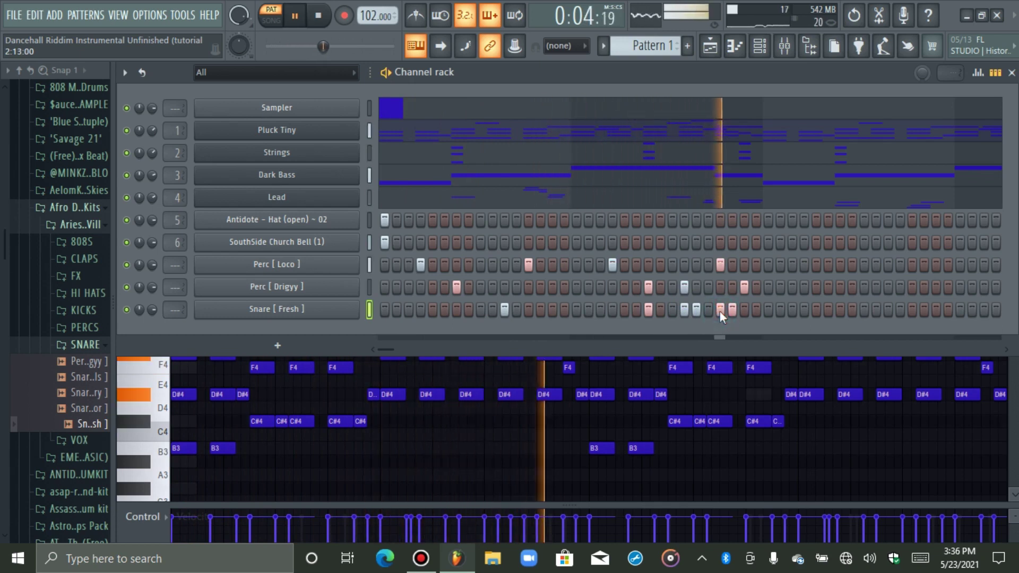
pyautogui.click(720, 310)
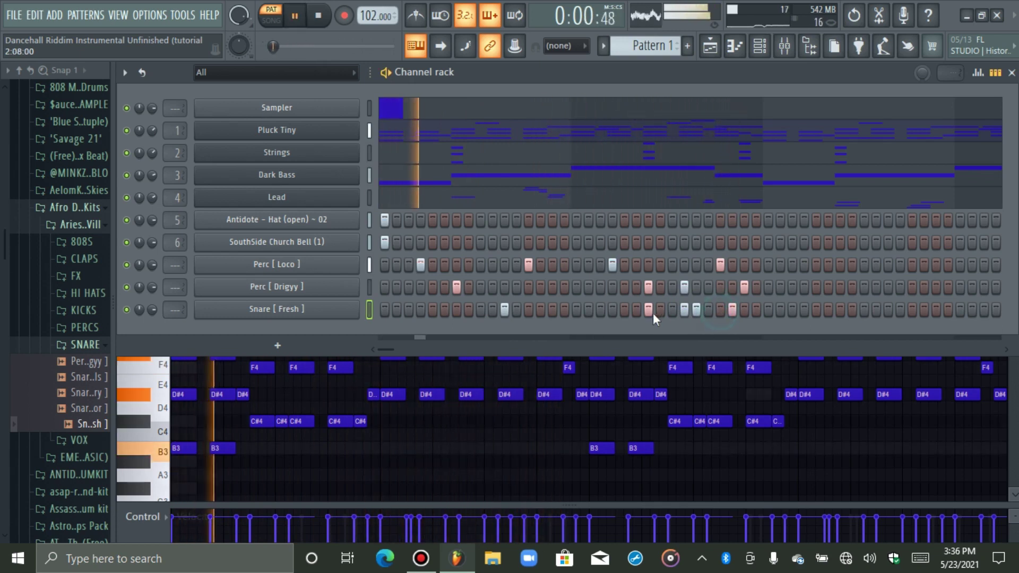
# Step: Add a Snare [ Fresh ] hit on step 19 and remove the one on step 26
pyautogui.click(602, 309)
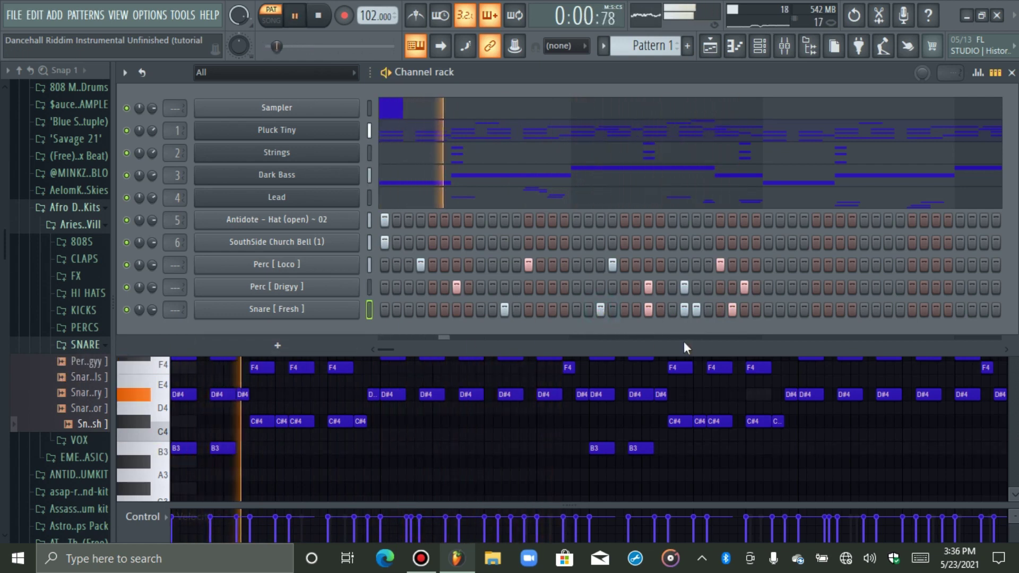
pyautogui.click(685, 309)
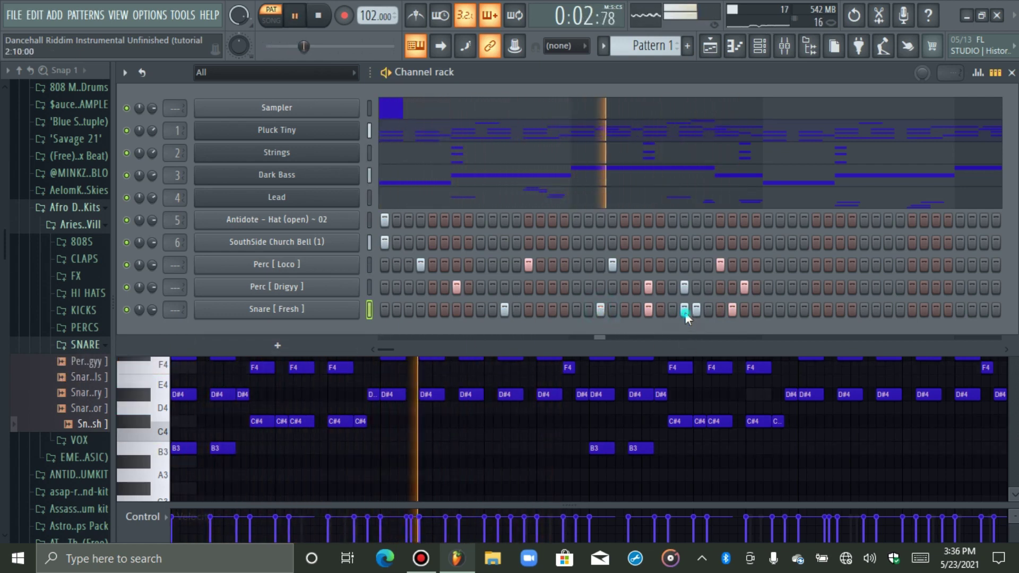
# Step: Try an extra Snare [ Fresh ] hit on step 29 and on step 28 while the pattern plays
pyautogui.click(720, 310)
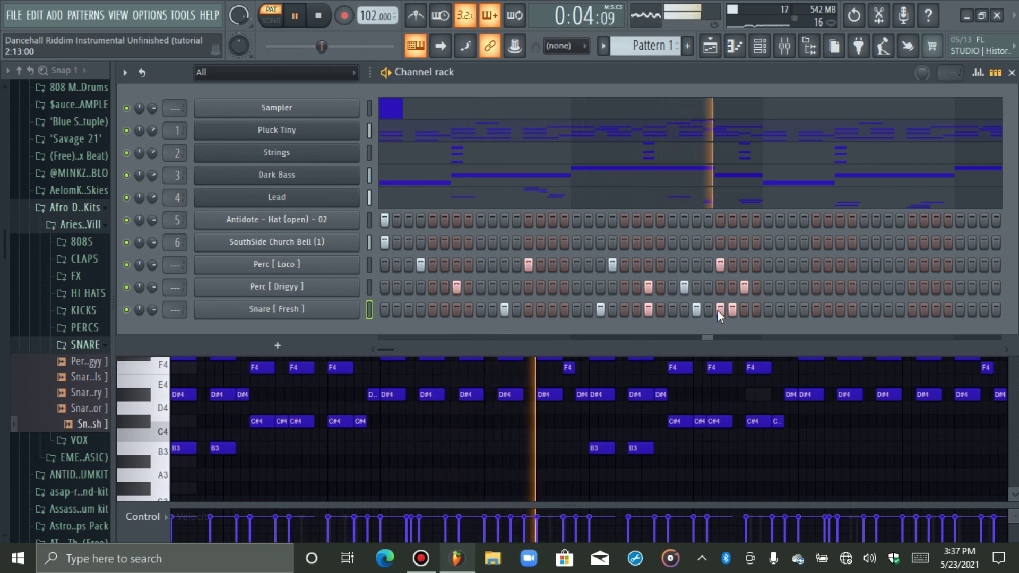
pyautogui.click(719, 310)
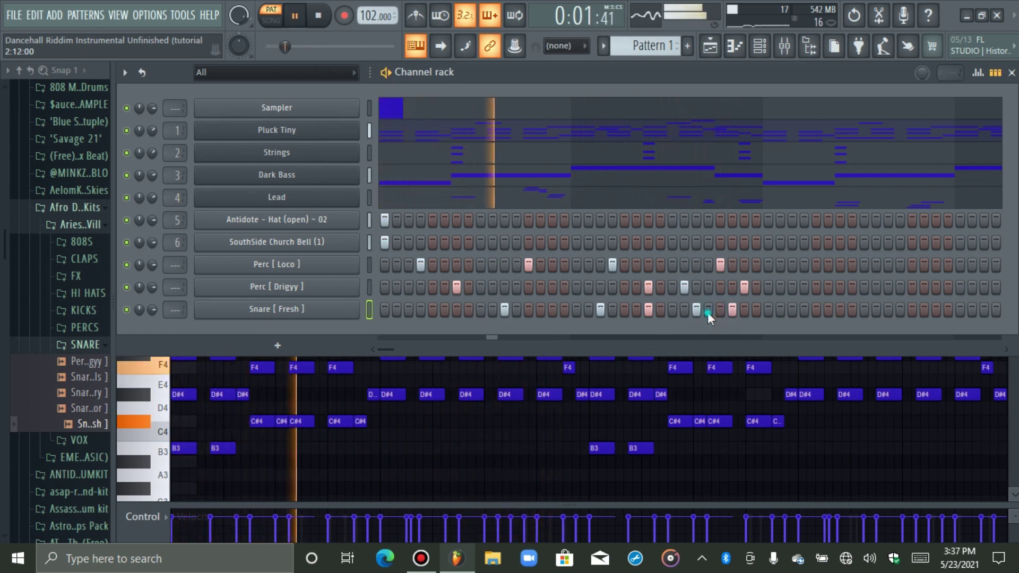
pyautogui.click(708, 311)
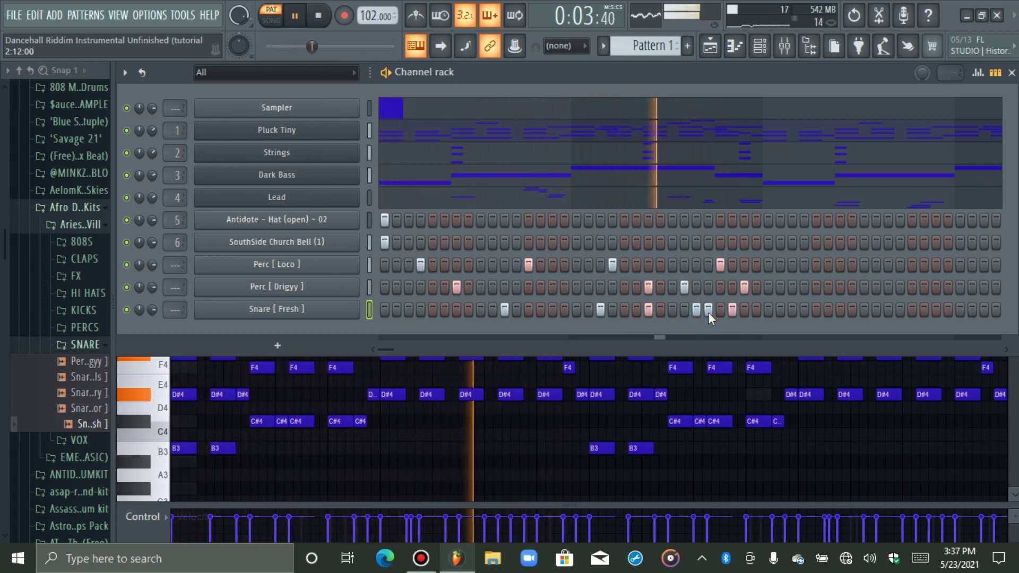
pyautogui.click(708, 312)
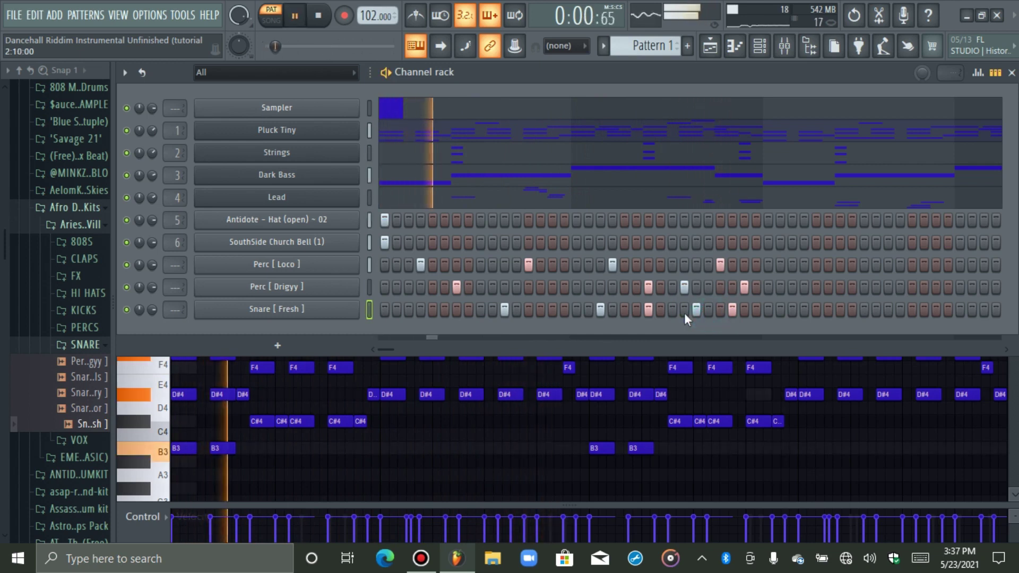
# Step: Move the Snare [ Fresh ] hit from step 27 to step 26, trying out extra hits on steps 29 and 28
pyautogui.click(685, 313)
pyautogui.click(695, 311)
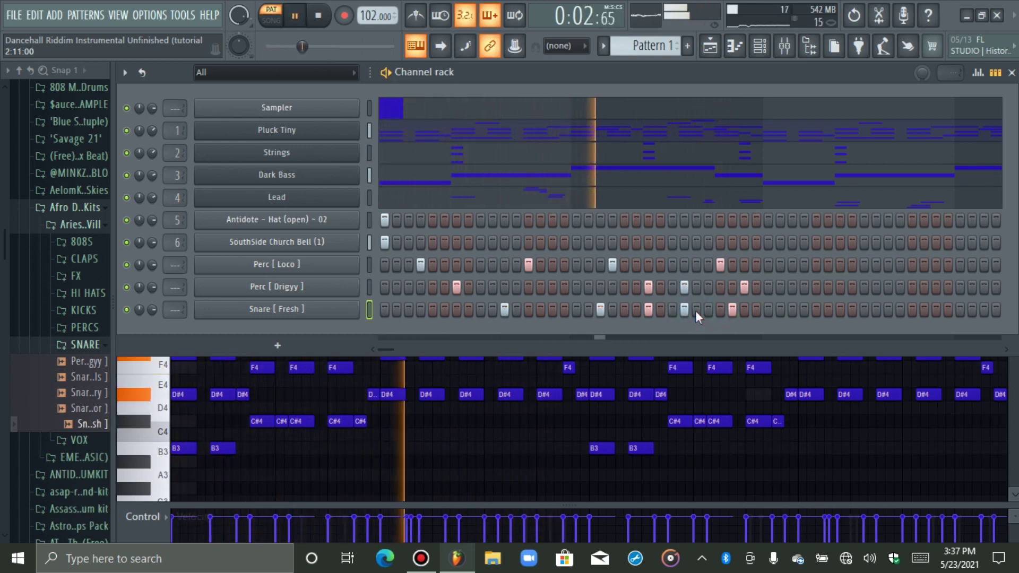
pyautogui.click(718, 313)
pyautogui.click(719, 313)
pyautogui.click(708, 312)
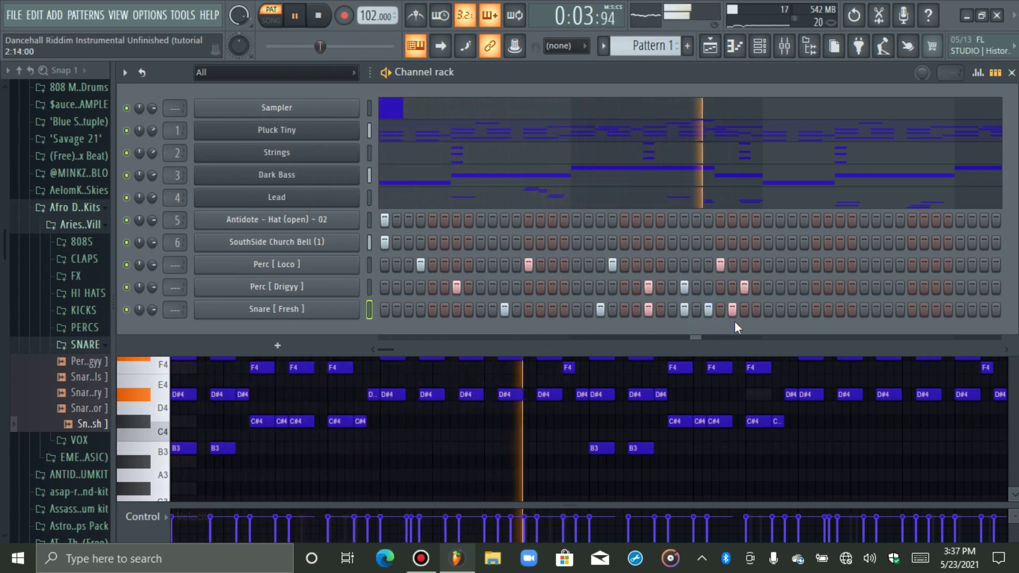
pyautogui.click(709, 318)
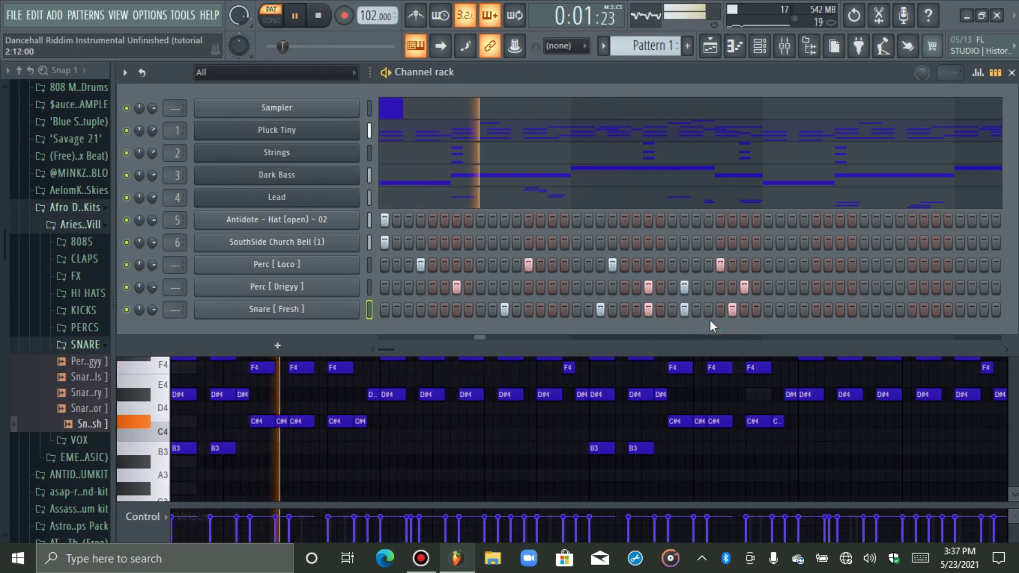
# Step: Add a Perc [ Loco ] hit on step 27, collapse the SNARE folder and stop playback
pyautogui.click(697, 265)
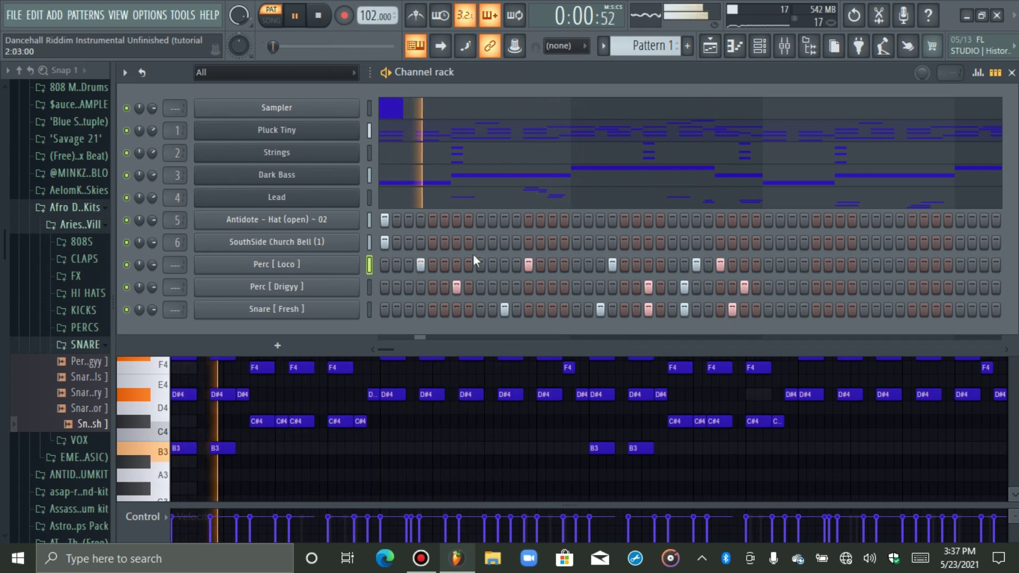
pyautogui.click(94, 345)
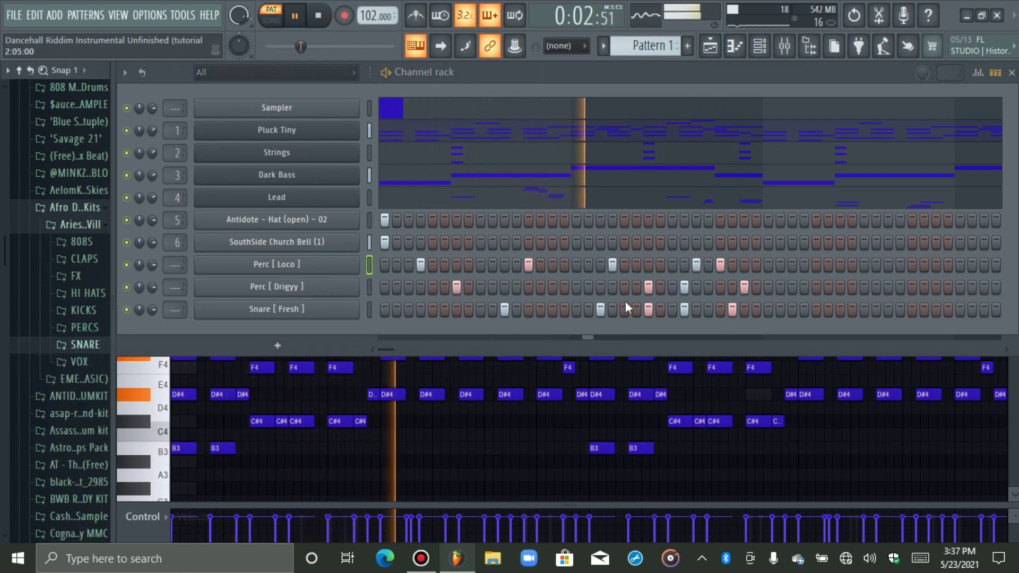
pyautogui.press('space')
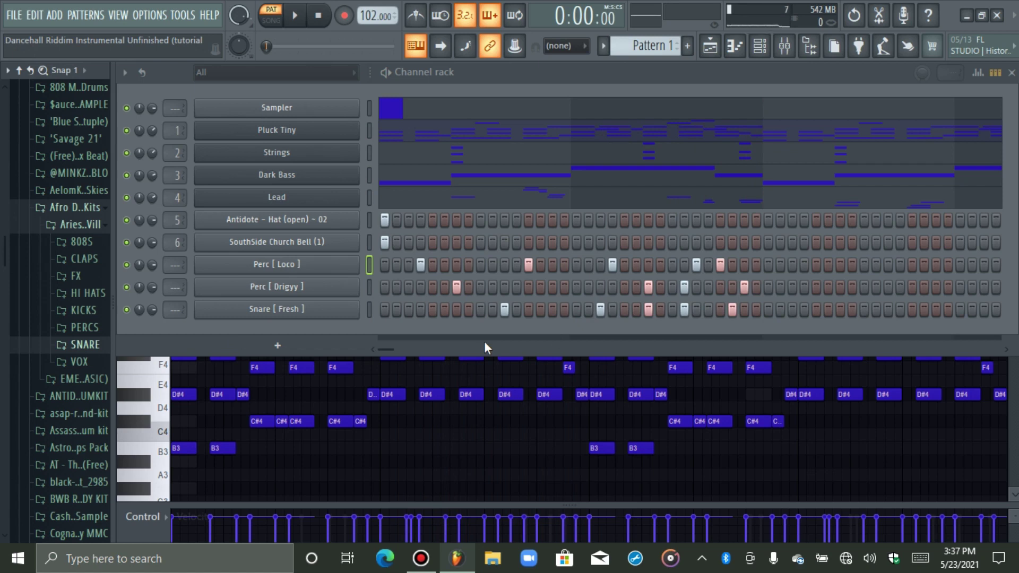
# Step: Select all channels, route Perc [ Loco ], Perc [ Drigyy ] and Snare [ Fresh ] to mixer tracks 7, 8 and 9, and play the pattern
pyautogui.moveTo(371, 107); pyautogui.dragTo(374, 174)
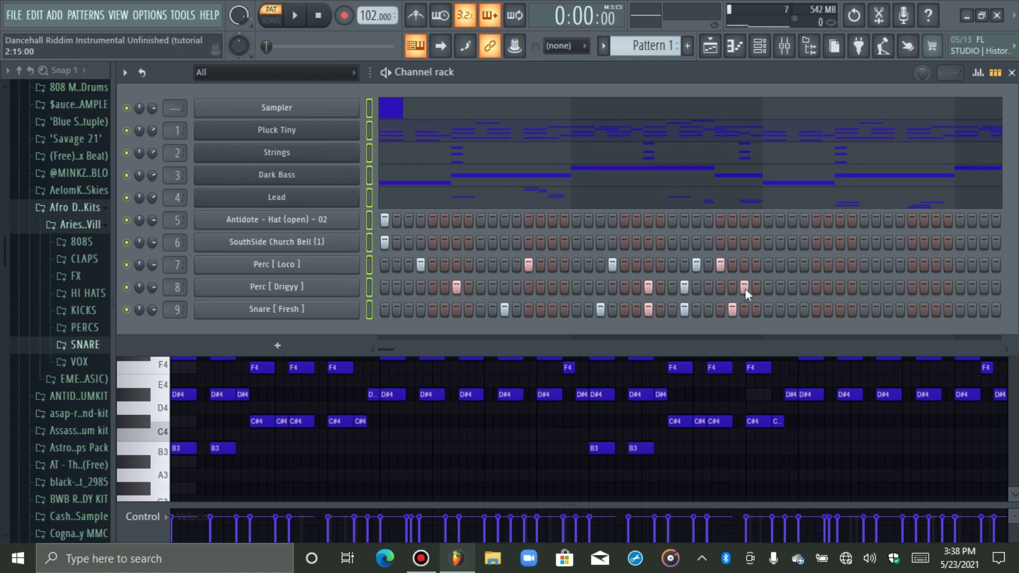
pyautogui.press('space')
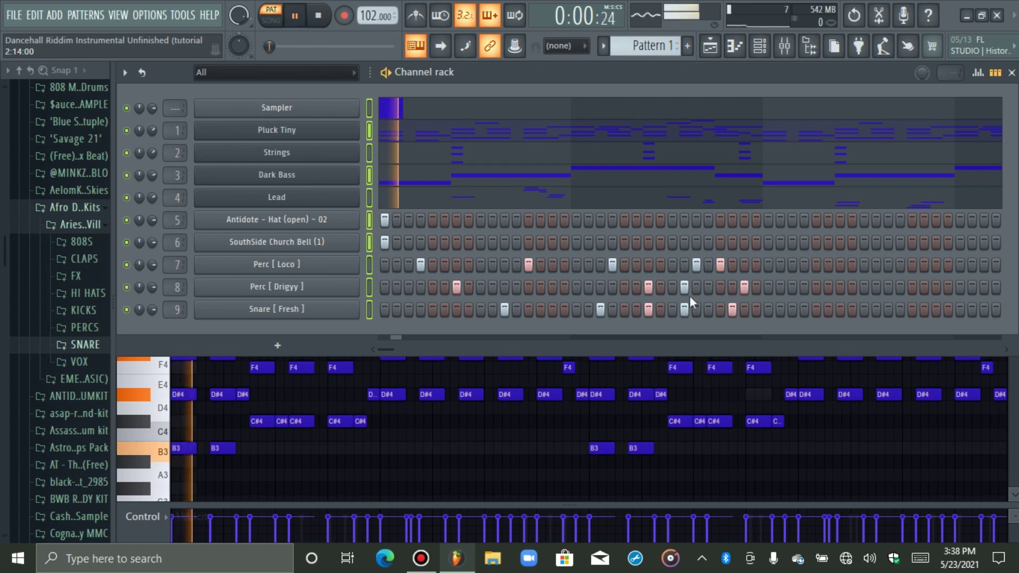
# Step: Open Perc [ Loco ] in the piano roll and duplicate its bars 1–2 notes into bars 3–4
pyautogui.rightClick(357, 262)
pyautogui.click(413, 268)
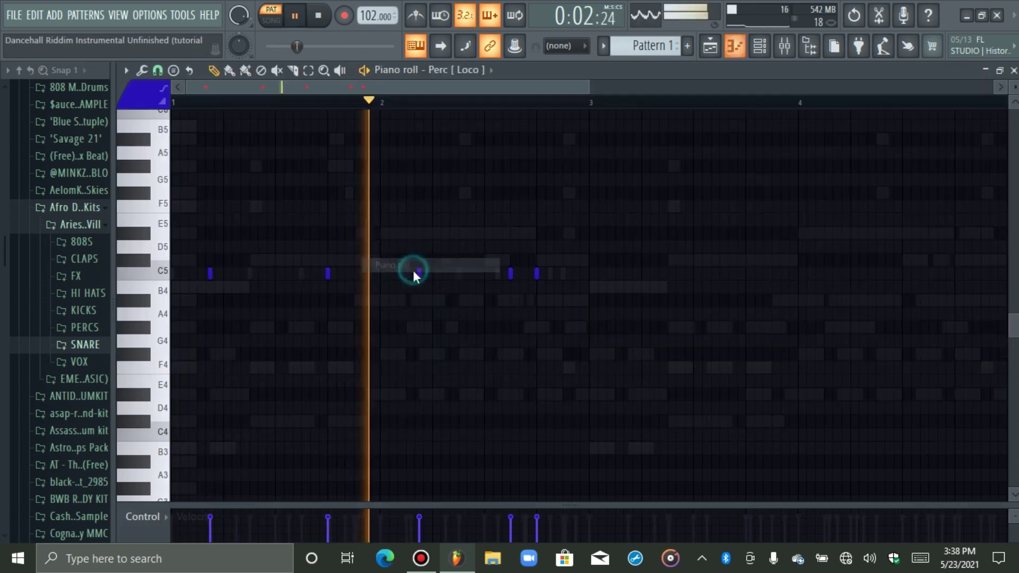
pyautogui.moveTo(590, 103); pyautogui.dragTo(16, 107)
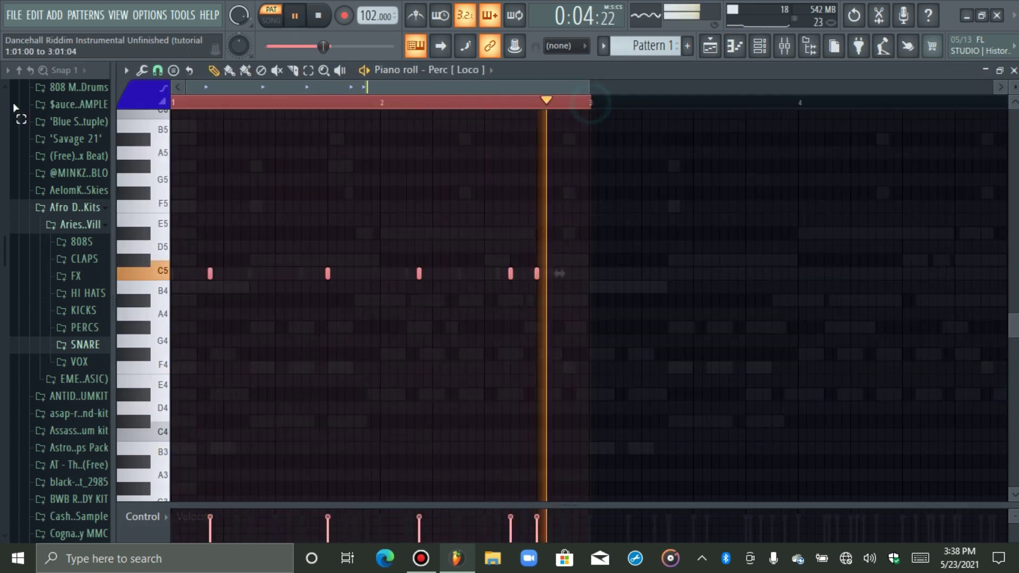
pyautogui.moveTo(589, 104); pyautogui.dragTo(590, 104)
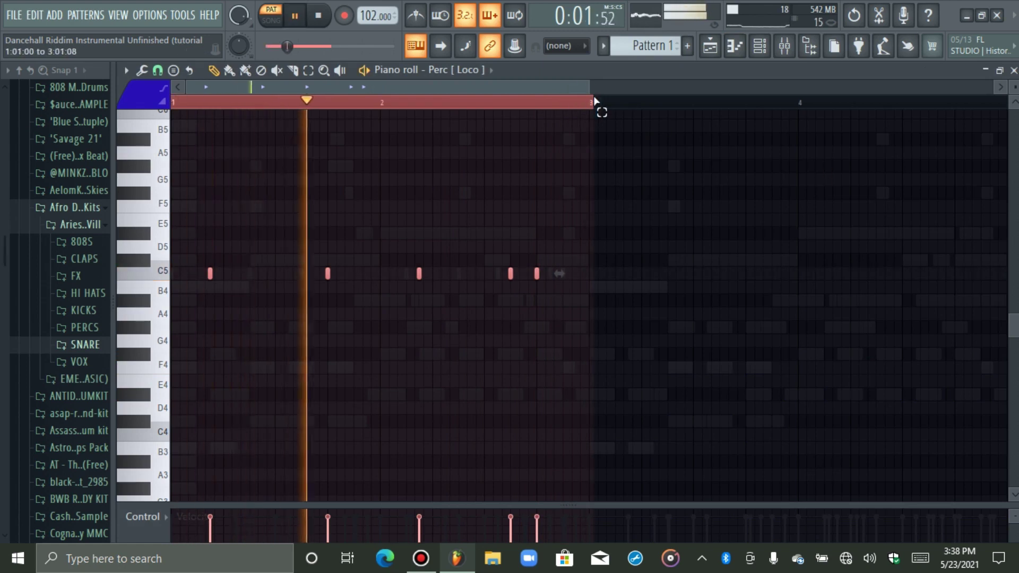
pyautogui.hotkey('ctrl', 'b')
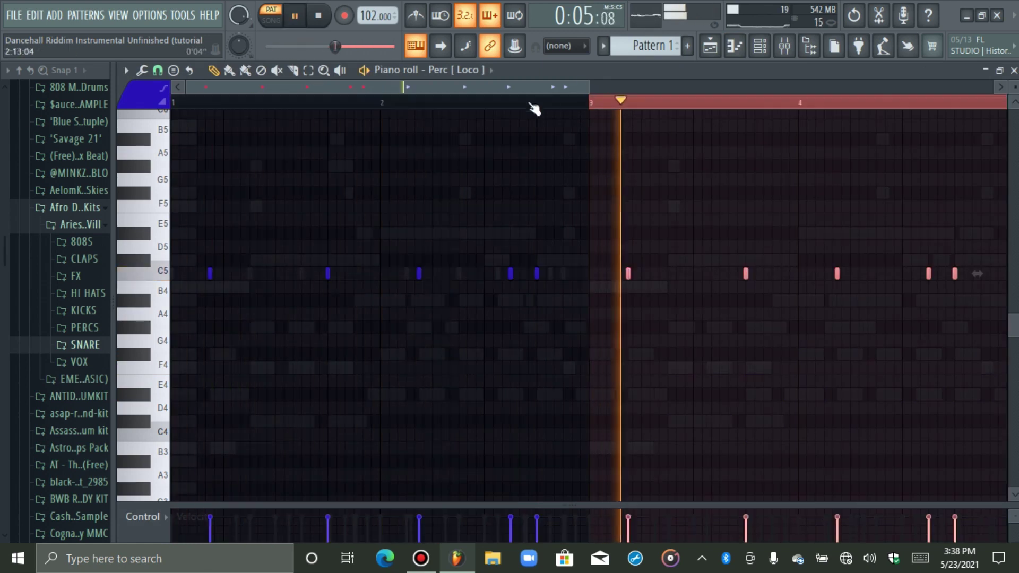
# Step: Switch the piano roll to Perc [ Drigyy ] and duplicate its bars 1–2 notes into bars 3–4
pyautogui.click(477, 69)
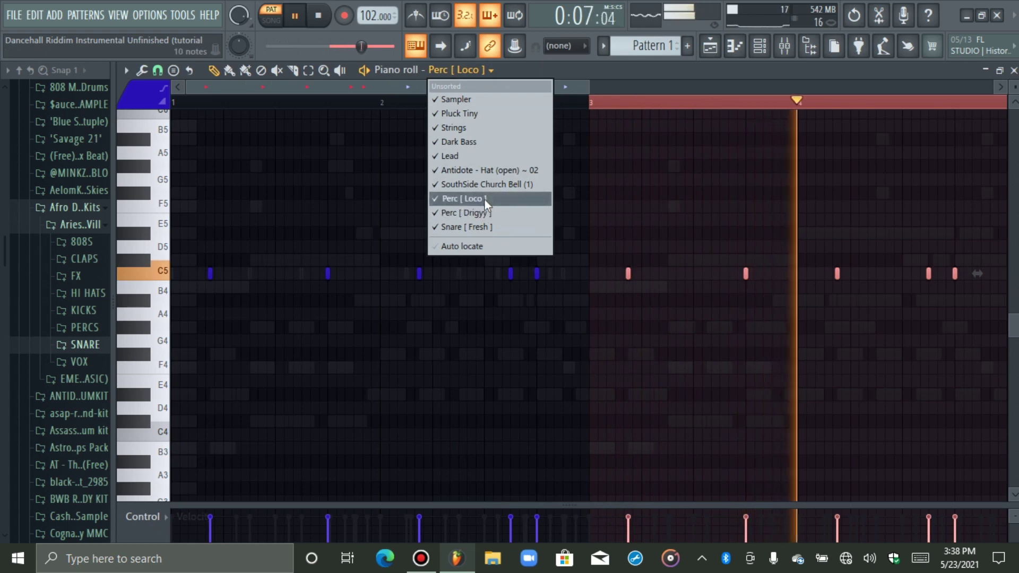
pyautogui.click(482, 211)
pyautogui.hotkey('ctrl', 'a')
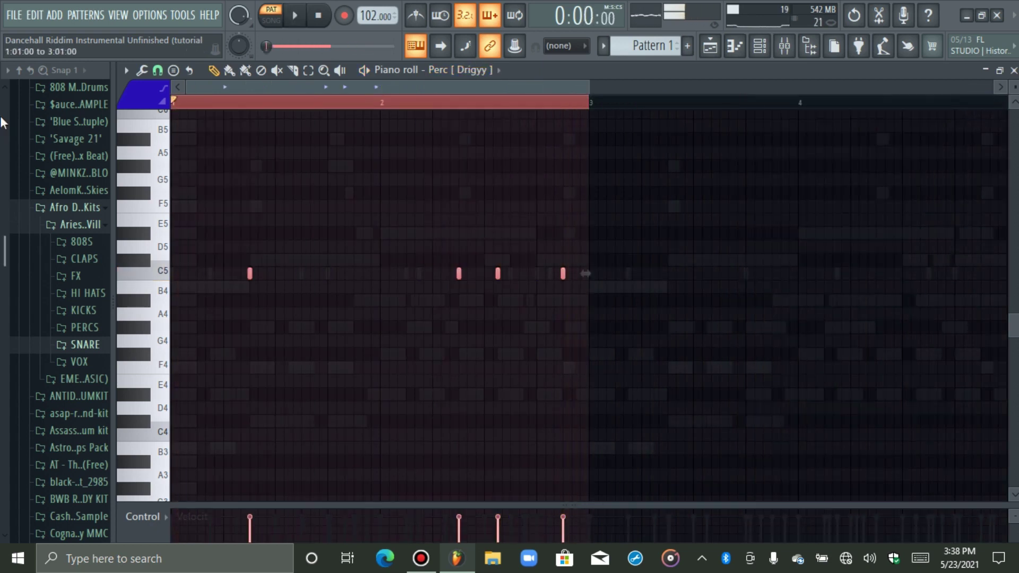
pyautogui.hotkey('ctrl', 'b')
# Step: Switch the piano roll to Snare [ Fresh ], duplicate its bars 1–2 notes into bars 3–4 and clear the selection
pyautogui.click(471, 70)
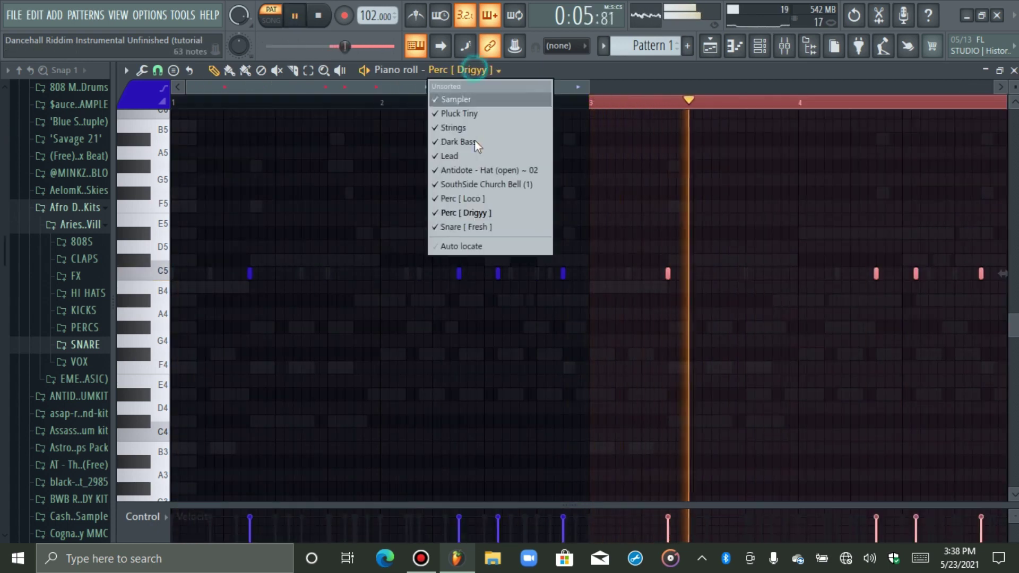
pyautogui.click(467, 227)
pyautogui.click(969, 110)
pyautogui.hotkey('ctrl', 'a')
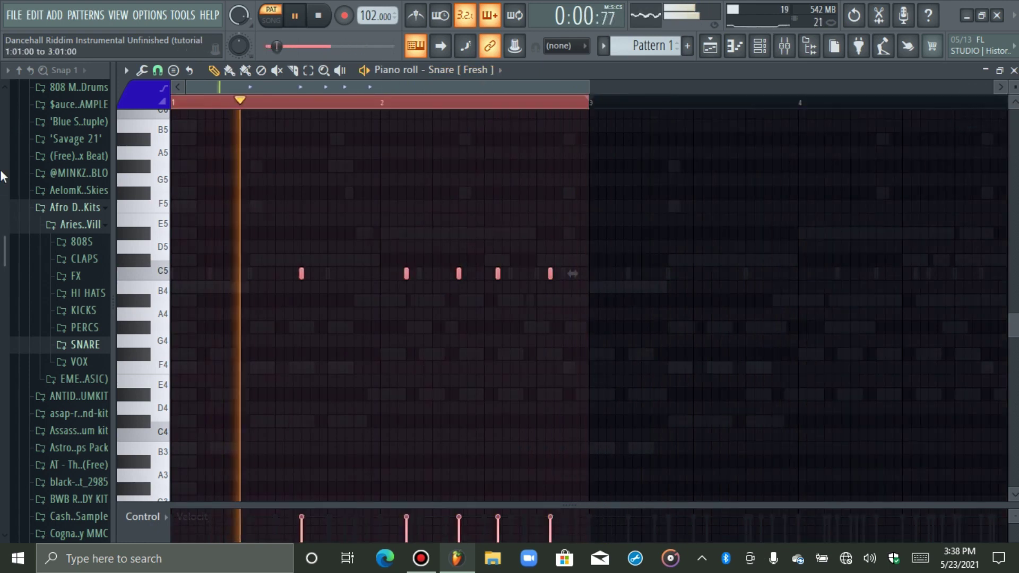
pyautogui.hotkey('ctrl', 'b')
pyautogui.hotkey('ctrl', 'd')
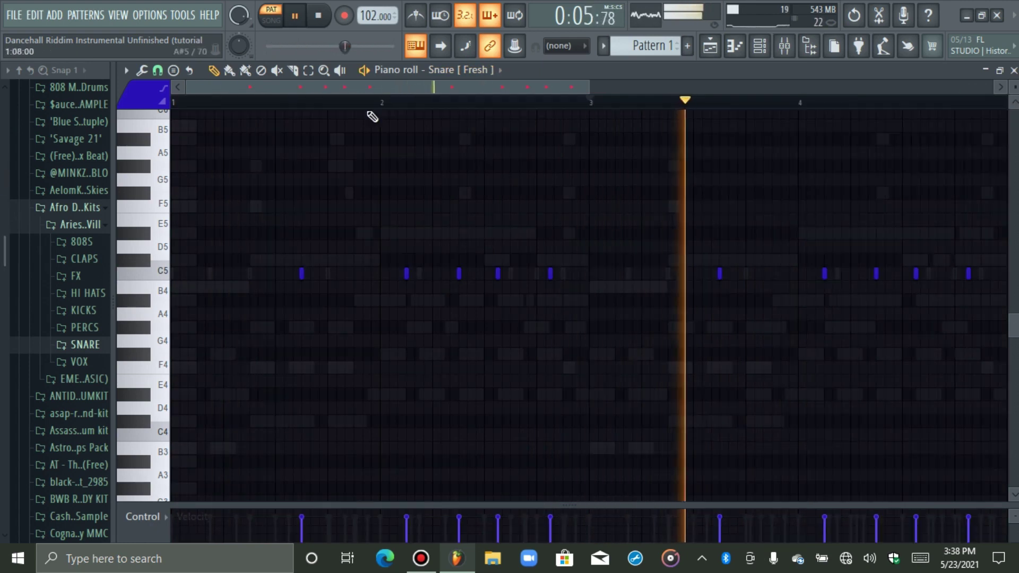
# Step: Return to the channel rack and remove the Perc [ Loco ] hit on step 13 of bar 4
pyautogui.click(760, 47)
pyautogui.moveTo(402, 349); pyautogui.dragTo(418, 349)
pyautogui.click(529, 265)
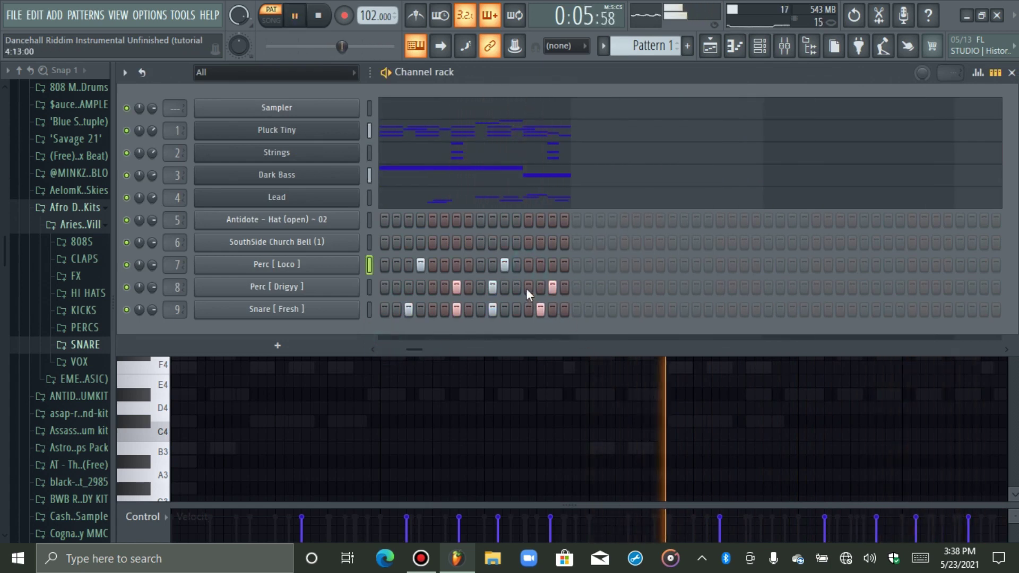
# Step: Add a Snare [ Fresh ] hit on step 13 and a Perc [ Drigyy ] hit on step 12 of bar 4, replay the pattern and stop
pyautogui.click(529, 310)
pyautogui.moveTo(419, 351); pyautogui.dragTo(411, 350)
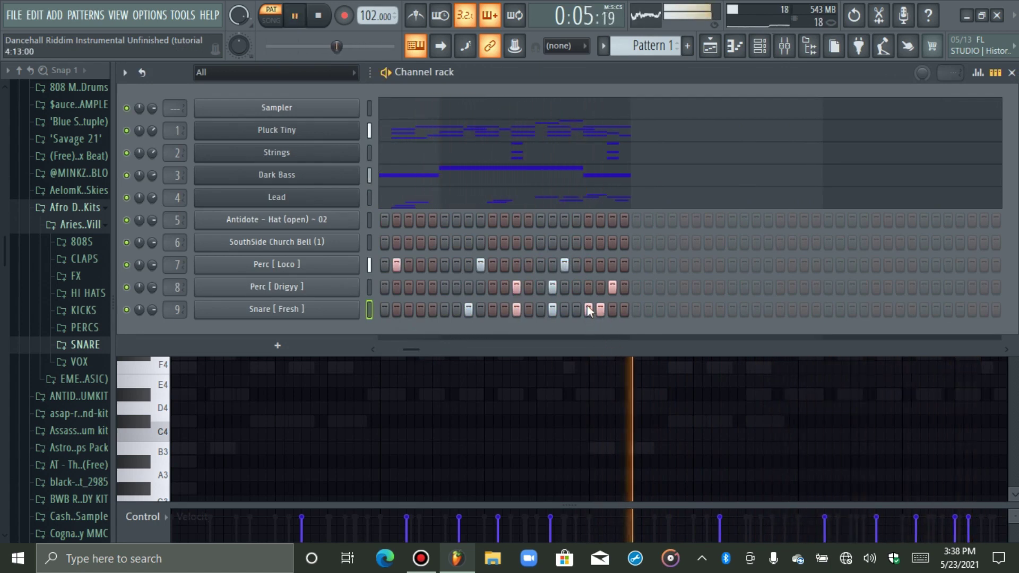
pyautogui.click(576, 287)
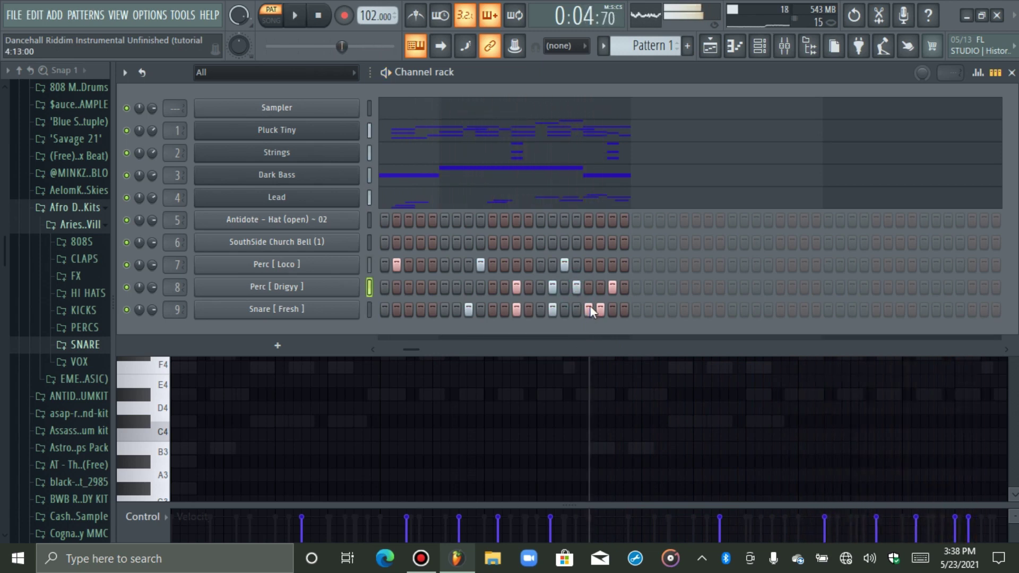
pyautogui.click(318, 17)
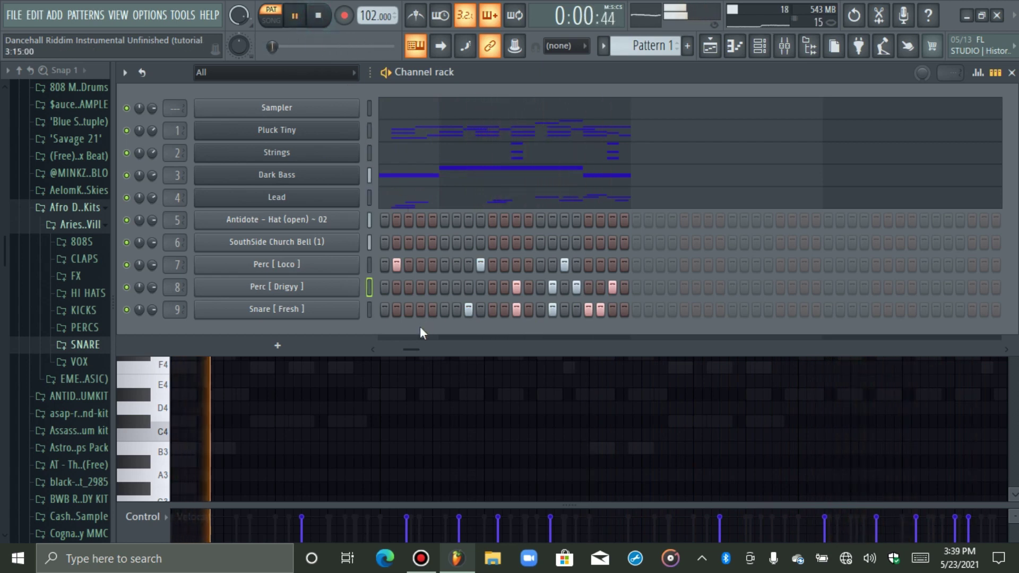
pyautogui.moveTo(412, 349); pyautogui.dragTo(374, 351)
pyautogui.hotkey('ctrl', 'a')
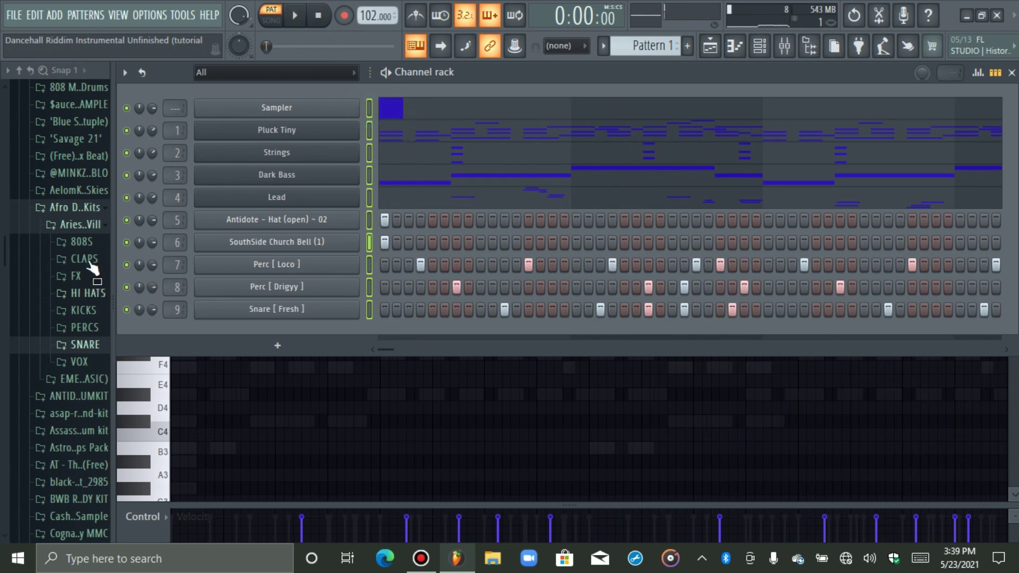
# Step: Collapse the Afro Drum Kits folder and open the Kicks folder of the second kit inside R&B Drumkits
pyautogui.click(75, 224)
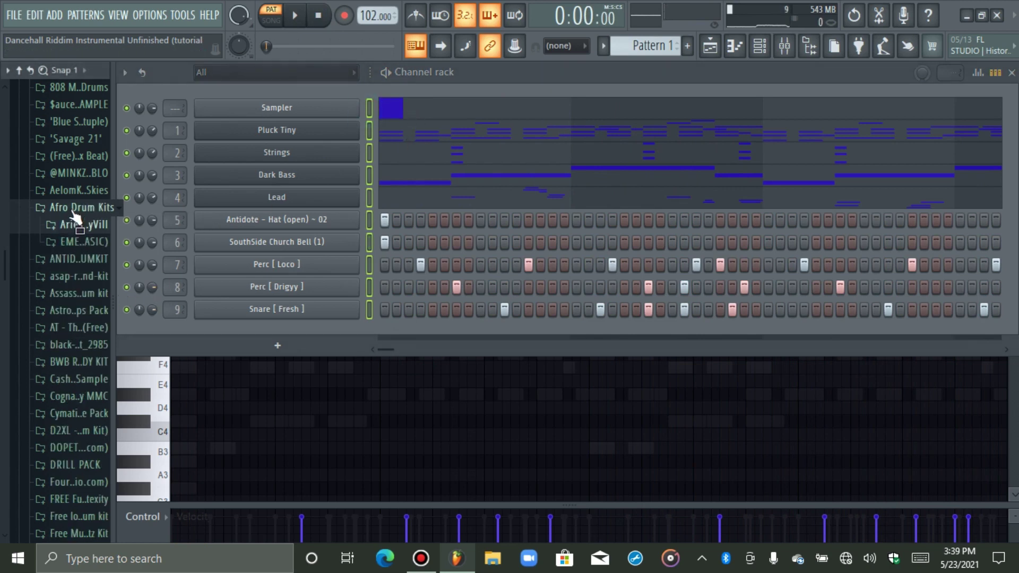
pyautogui.click(72, 212)
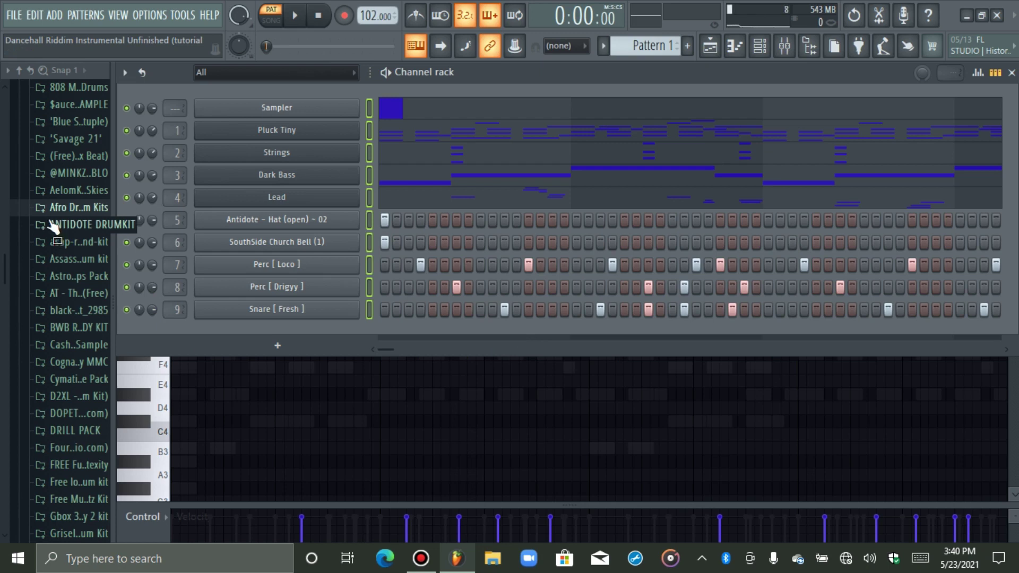
pyautogui.scroll(-10, 69, 325)
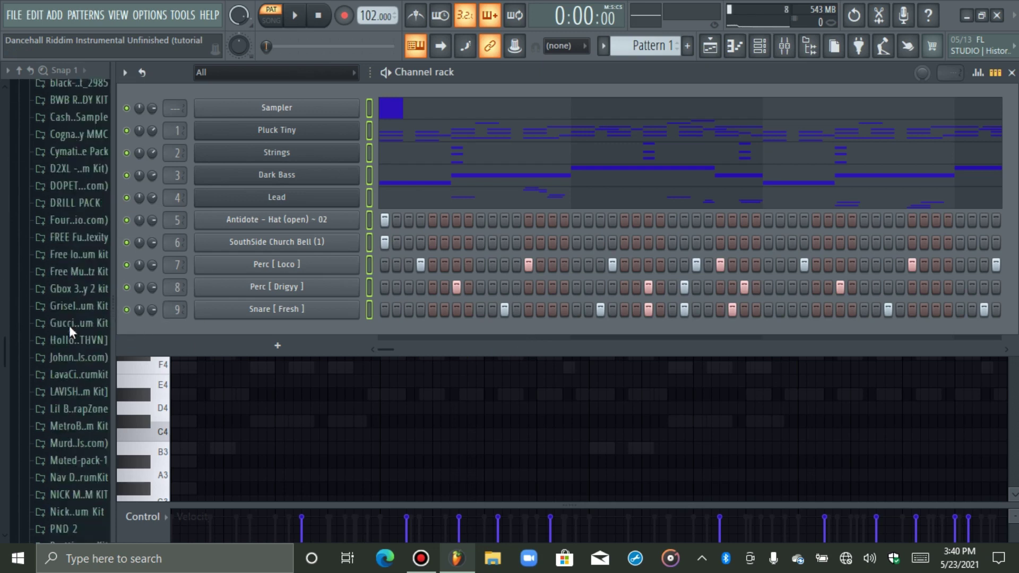
pyautogui.scroll(-3, 68, 263)
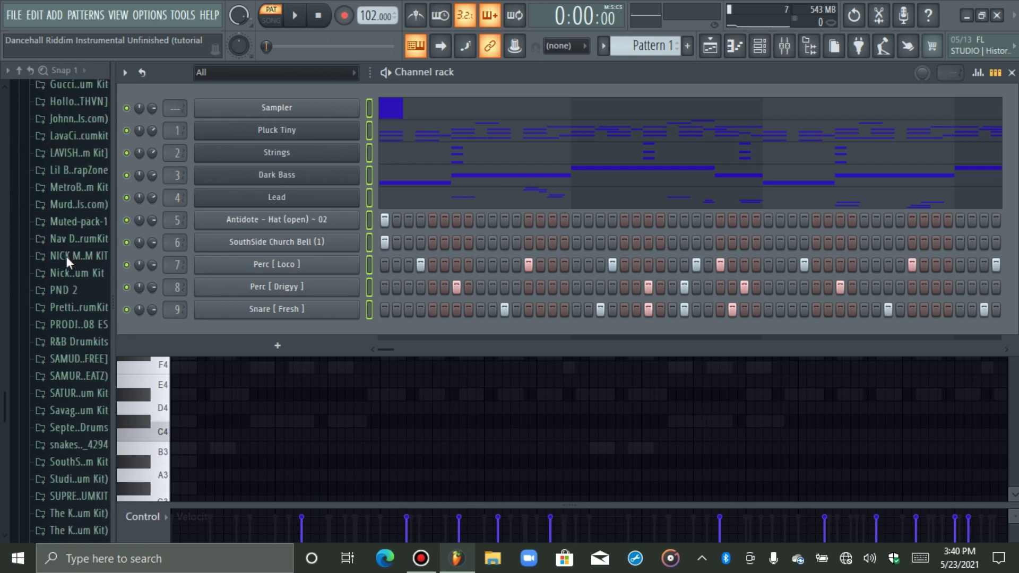
pyautogui.click(74, 338)
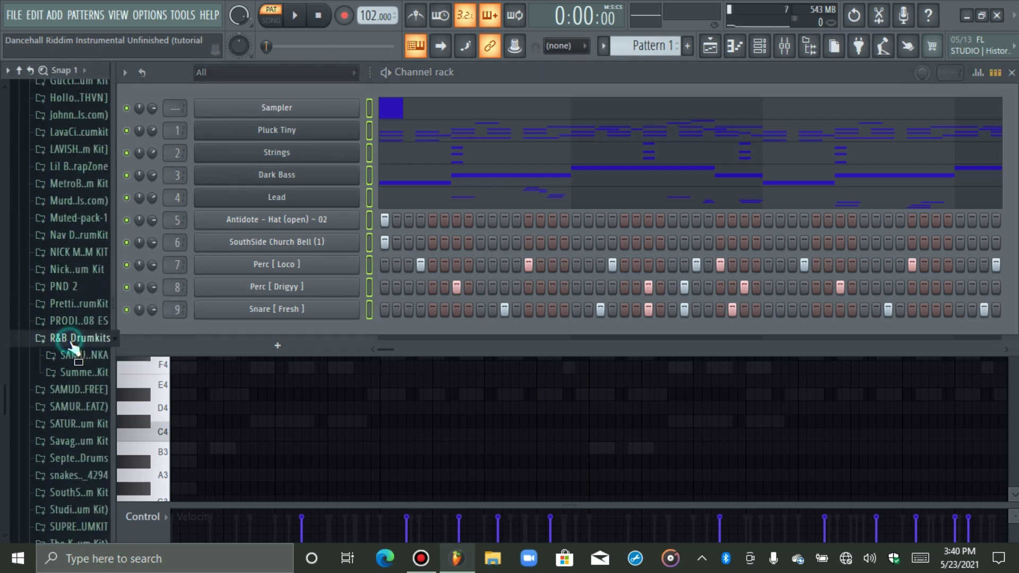
pyautogui.click(77, 372)
pyautogui.click(82, 415)
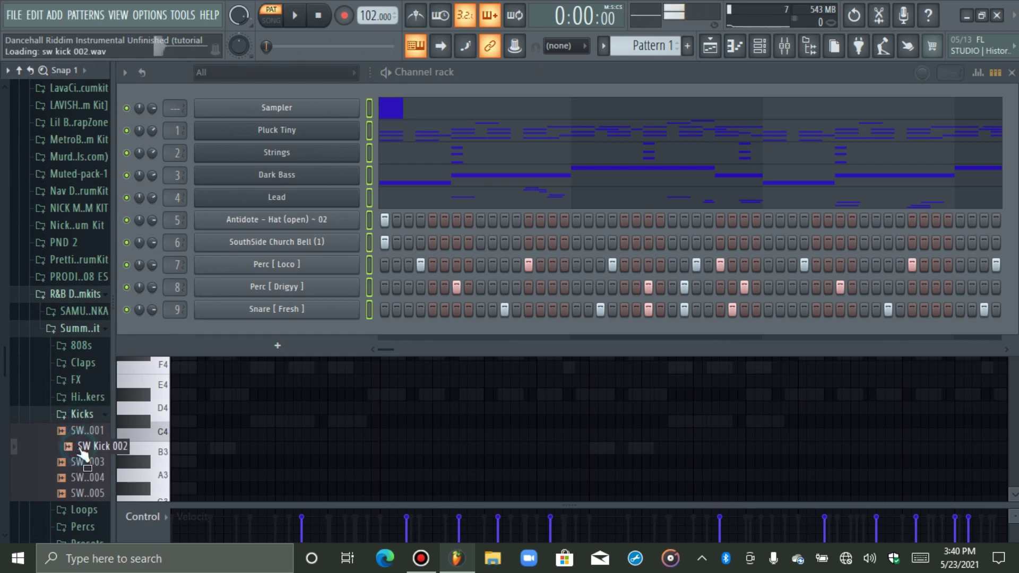
# Step: Add SW Kick 002 as a new channel with a hit on step 1 of bar 1, and collapse its kit folder
pyautogui.moveTo(296, 324); pyautogui.dragTo(343, 338)
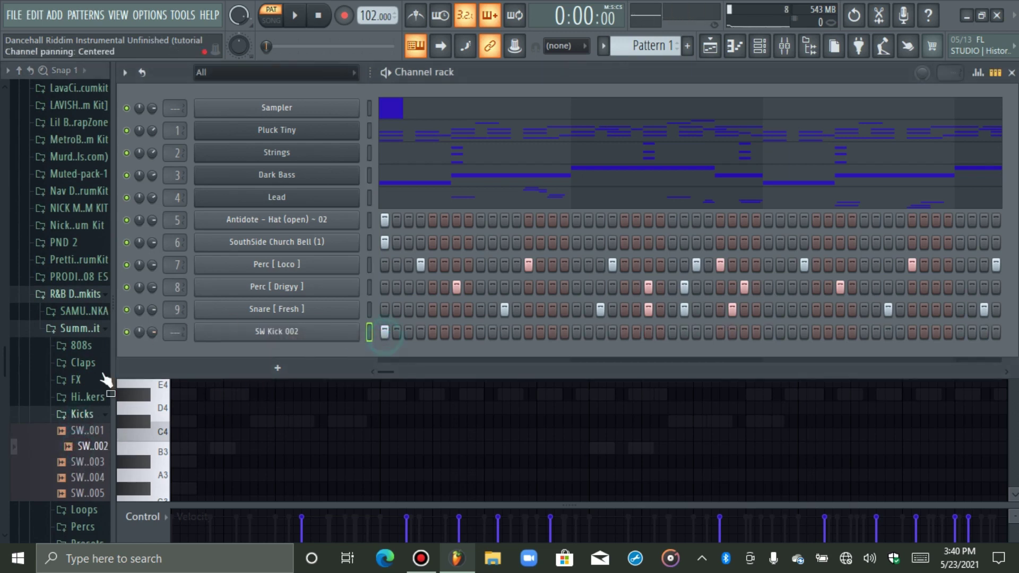
pyautogui.click(81, 414)
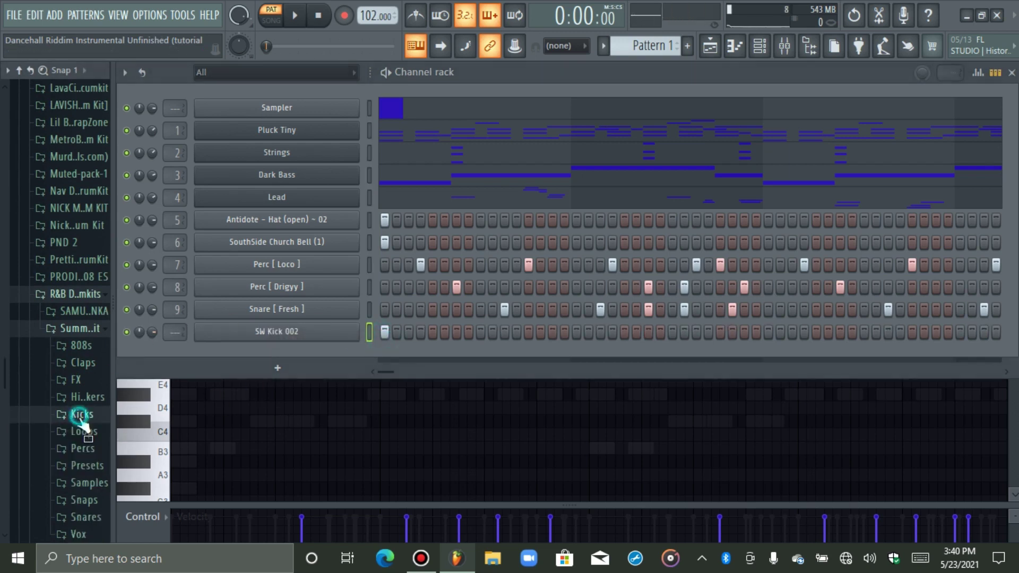
pyautogui.click(79, 329)
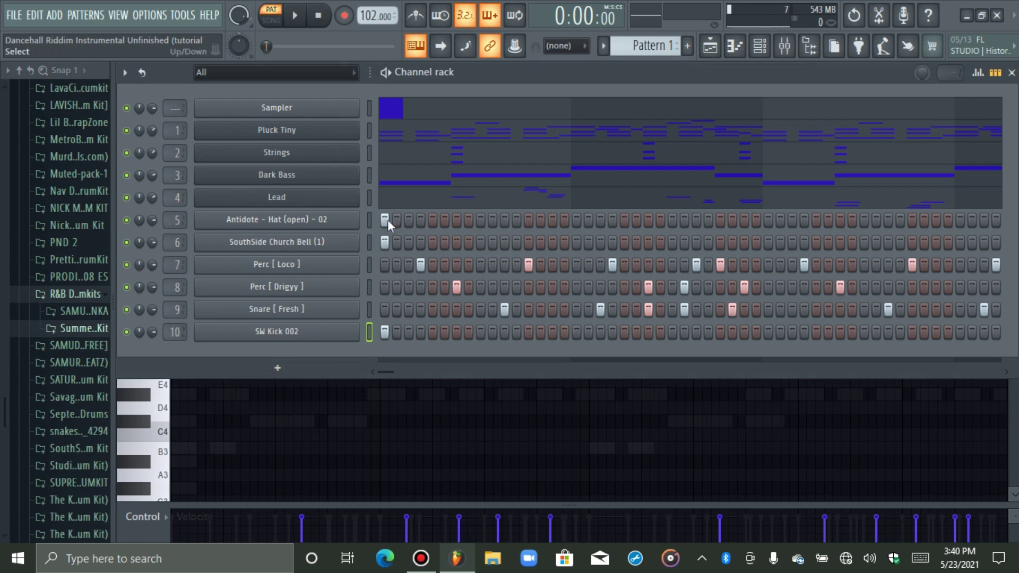
# Step: Play the pattern and try SW Kick 002 hits on steps 14 and 8 of bar 1
pyautogui.press('space')
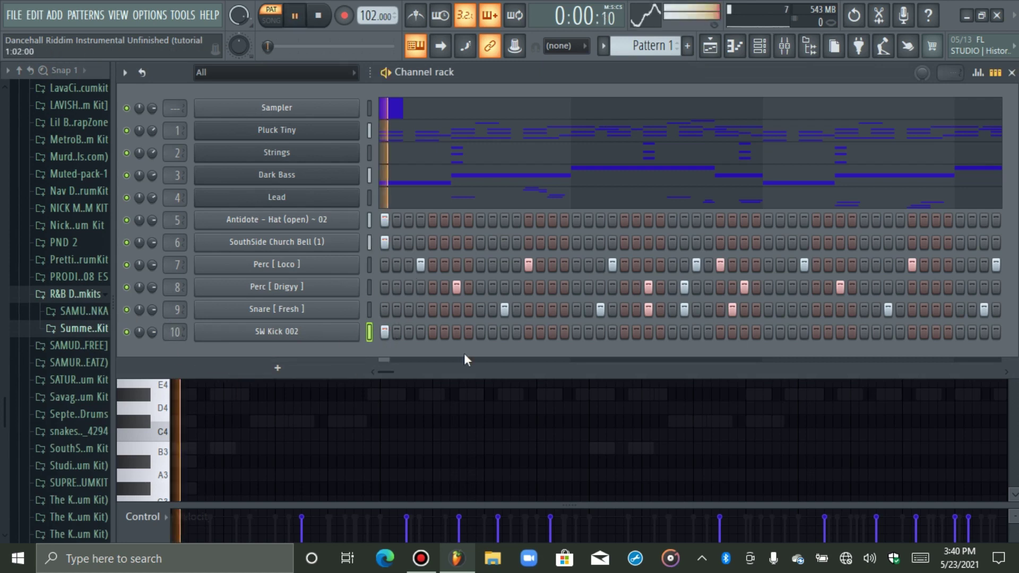
pyautogui.click(538, 332)
pyautogui.rightClick(537, 334)
pyautogui.press('space')
pyautogui.press('space')
pyautogui.click(467, 334)
pyautogui.rightClick(465, 336)
pyautogui.press('space')
pyautogui.press('space')
# Step: Add SW Kick 002 hits on steps 7 and 10 of bar 1 and on steps 1 and 7 of bar 2
pyautogui.click(454, 334)
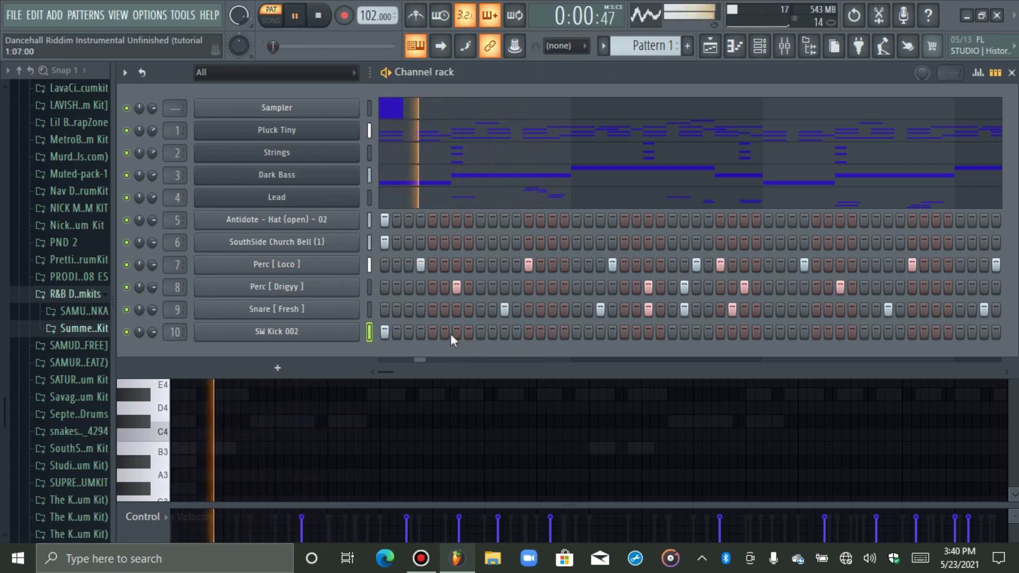
pyautogui.click(493, 333)
pyautogui.click(541, 333)
pyautogui.press('space')
pyautogui.press('space')
pyautogui.rightClick(545, 334)
pyautogui.click(577, 333)
pyautogui.click(649, 333)
# Step: Try SW Kick 002 hits on steps 10, 12, 13 and 15 of bar 2 and remove them
pyautogui.click(686, 333)
pyautogui.moveTo(711, 333); pyautogui.dragTo(714, 333)
pyautogui.press('space')
pyautogui.rightClick(708, 334)
pyautogui.click(739, 330)
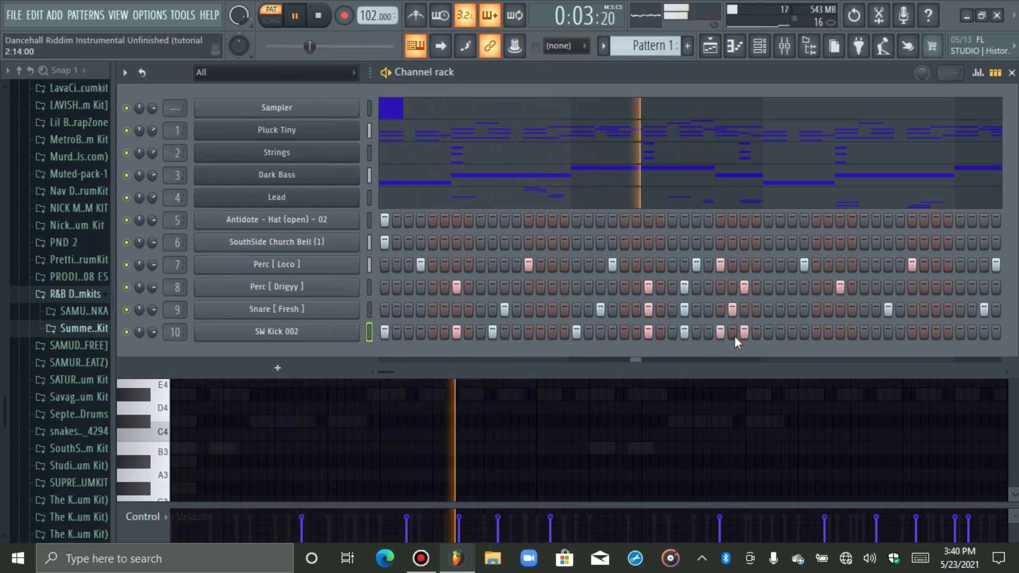
pyautogui.press('space')
pyautogui.press('space')
pyautogui.rightClick(720, 334)
pyautogui.rightClick(742, 334)
pyautogui.rightClick(687, 333)
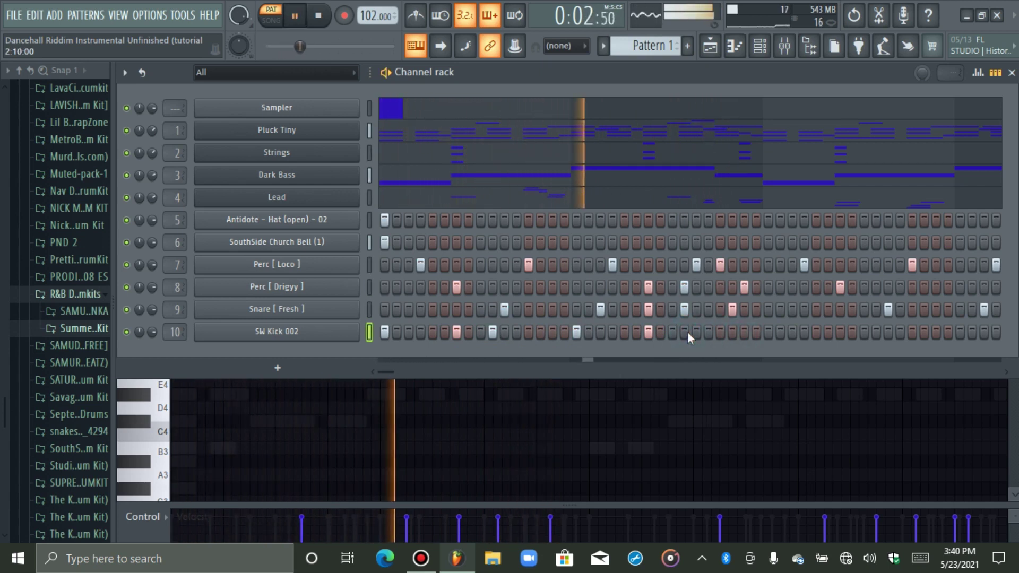
# Step: Audition SW Kick 002 on steps 14, 15 and 13 of bar 2 and clear these trial hits
pyautogui.click(732, 332)
pyautogui.press('space')
pyautogui.press('space')
pyautogui.rightClick(734, 333)
pyautogui.click(743, 333)
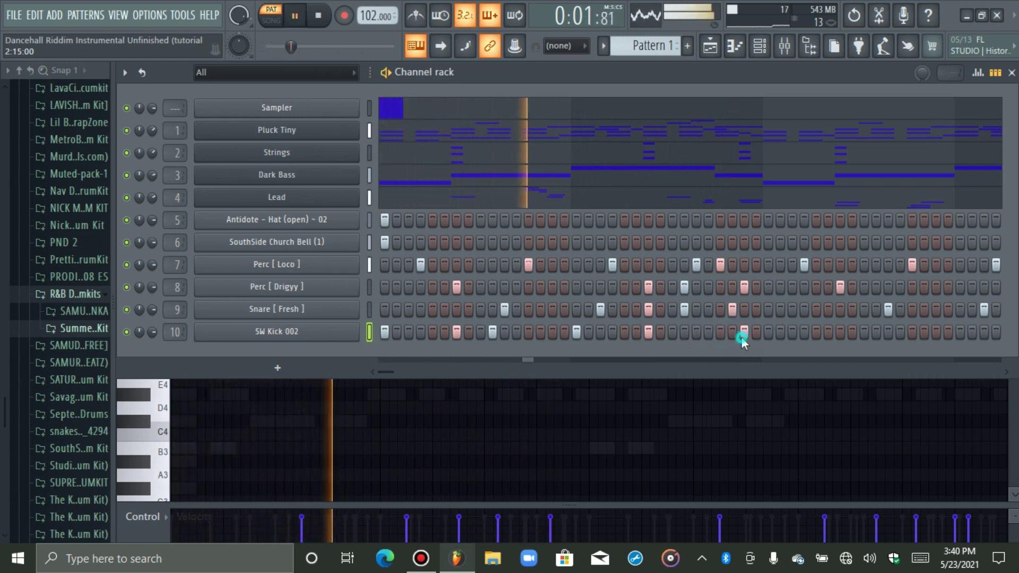
pyautogui.click(721, 337)
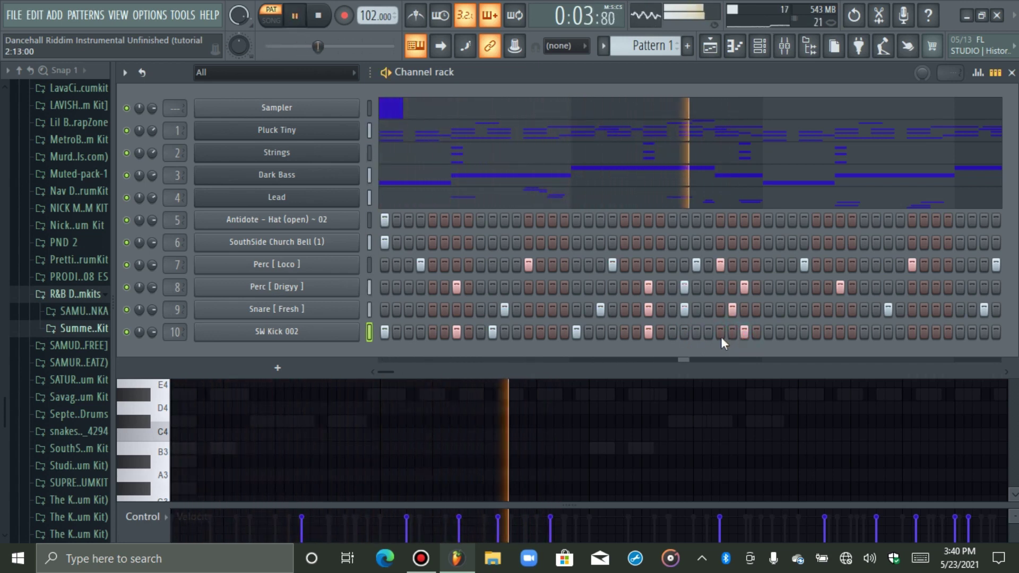
pyautogui.rightClick(721, 334)
pyautogui.press('space')
pyautogui.press('space')
pyautogui.rightClick(743, 334)
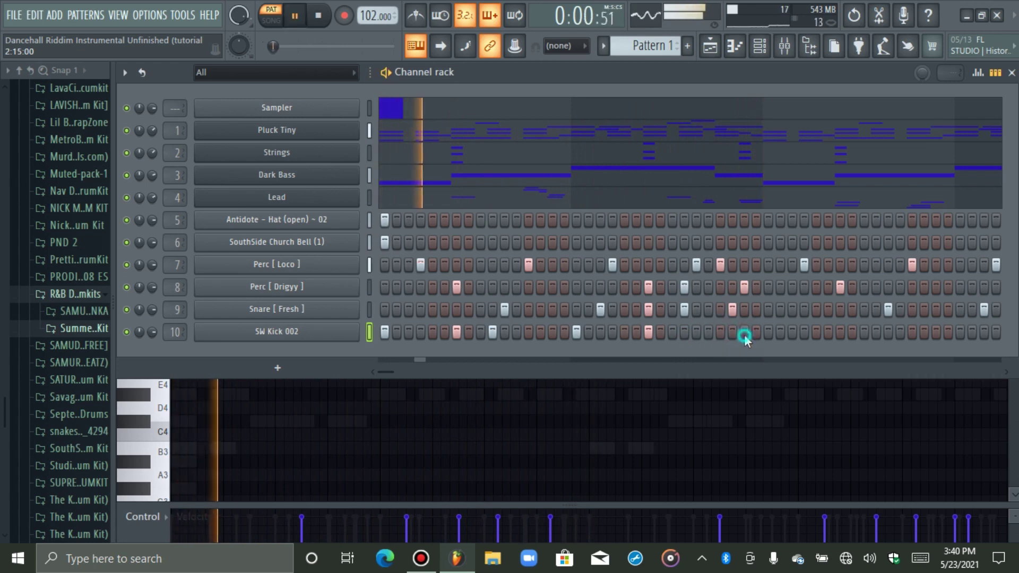
# Step: Add SW Kick 002 hits on step 14 of bar 2, steps 1 and 7 of bar 3, and step 1 of bar 4
pyautogui.click(732, 333)
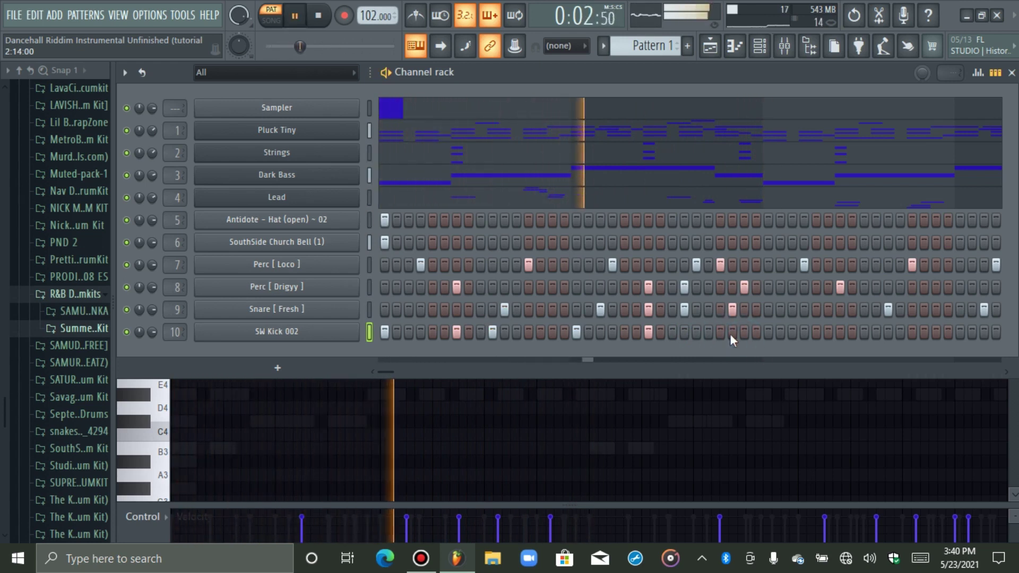
pyautogui.click(768, 332)
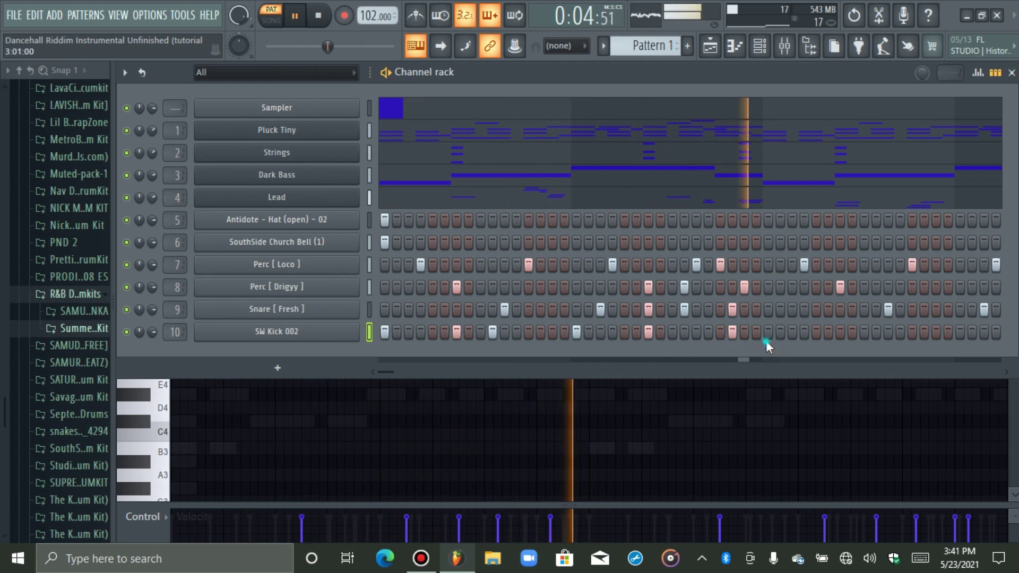
pyautogui.click(840, 332)
pyautogui.click(959, 333)
pyautogui.click(984, 334)
pyautogui.click(985, 333)
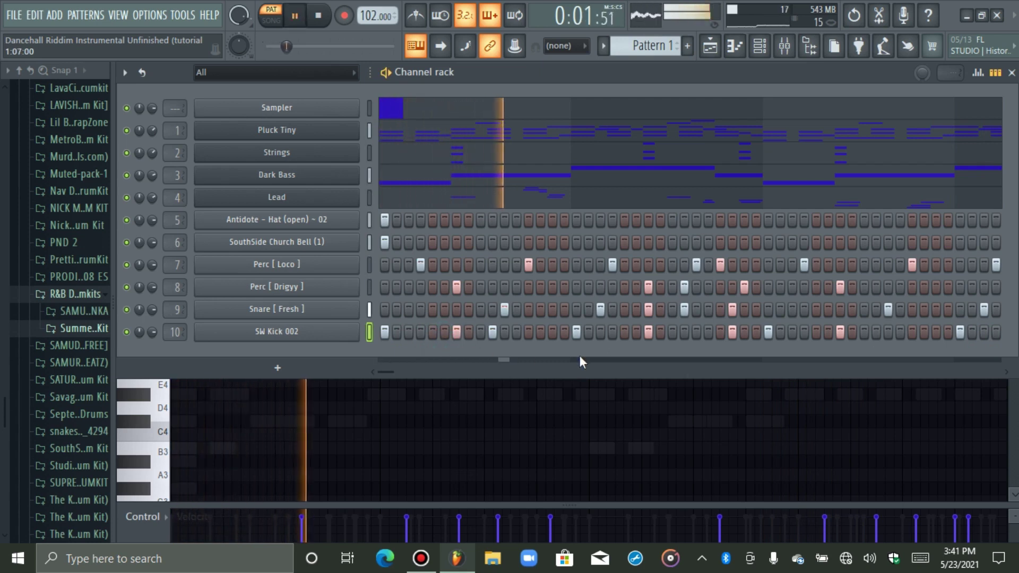
# Step: Try different SW Kick 002 placements late in bar 2 and settle on added hits at steps 11 and 13
pyautogui.click(684, 331)
pyautogui.click(692, 333)
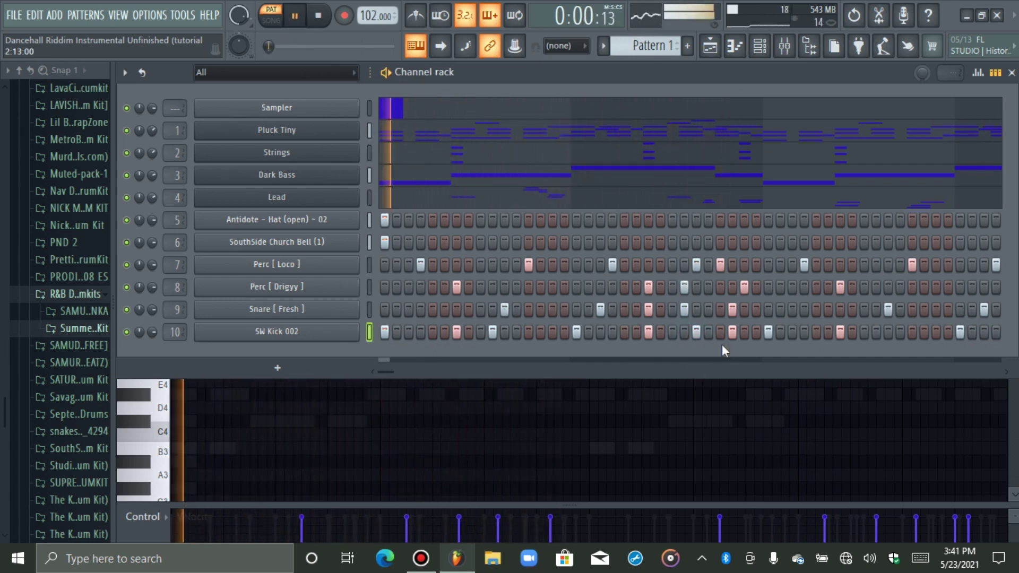
pyautogui.click(694, 335)
pyautogui.click(705, 334)
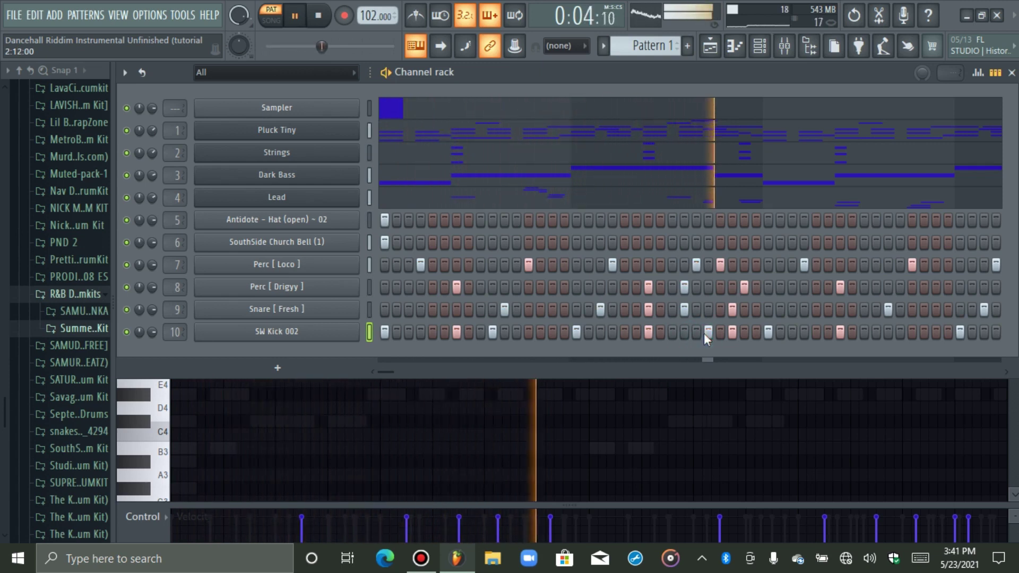
pyautogui.click(705, 333)
pyautogui.click(695, 333)
pyautogui.click(719, 336)
pyautogui.click(731, 336)
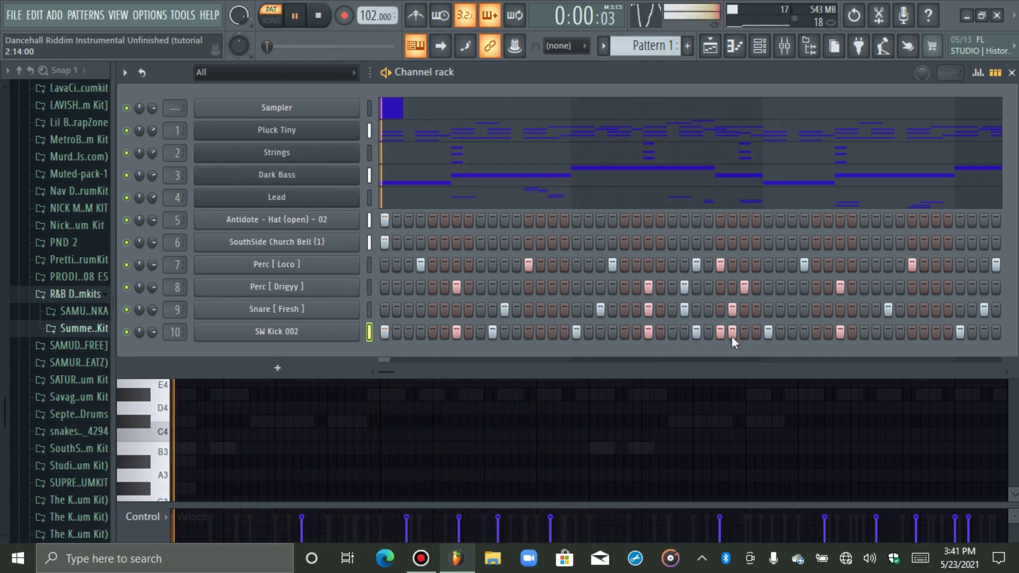
# Step: Add SW Kick 002 hits on steps 7, 11 and 14 of bar 4 and remove the Snare [ Fresh ] hit on step 13
pyautogui.click(380, 372)
pyautogui.moveTo(380, 371); pyautogui.dragTo(399, 367)
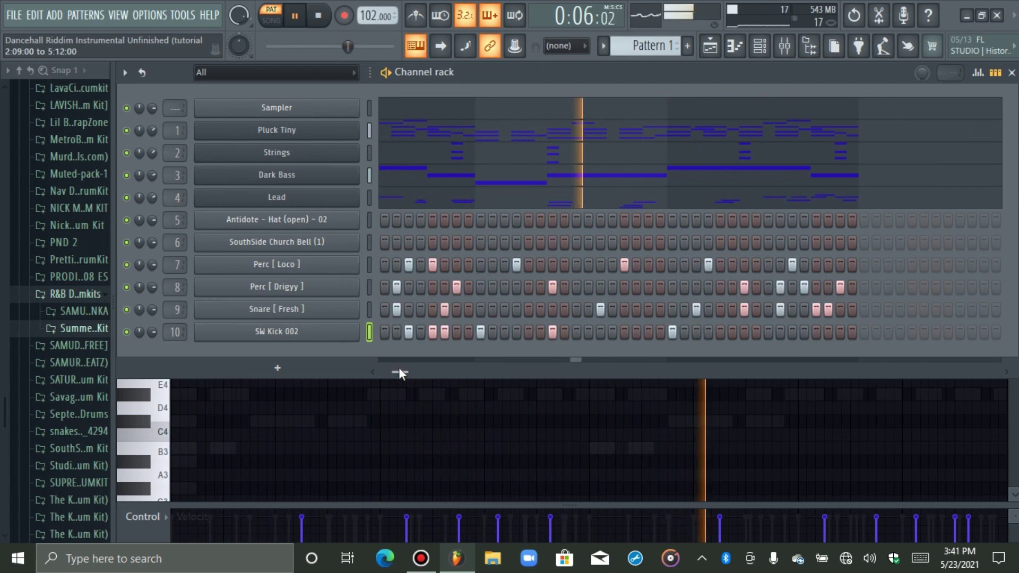
pyautogui.click(744, 333)
pyautogui.click(792, 333)
pyautogui.click(826, 333)
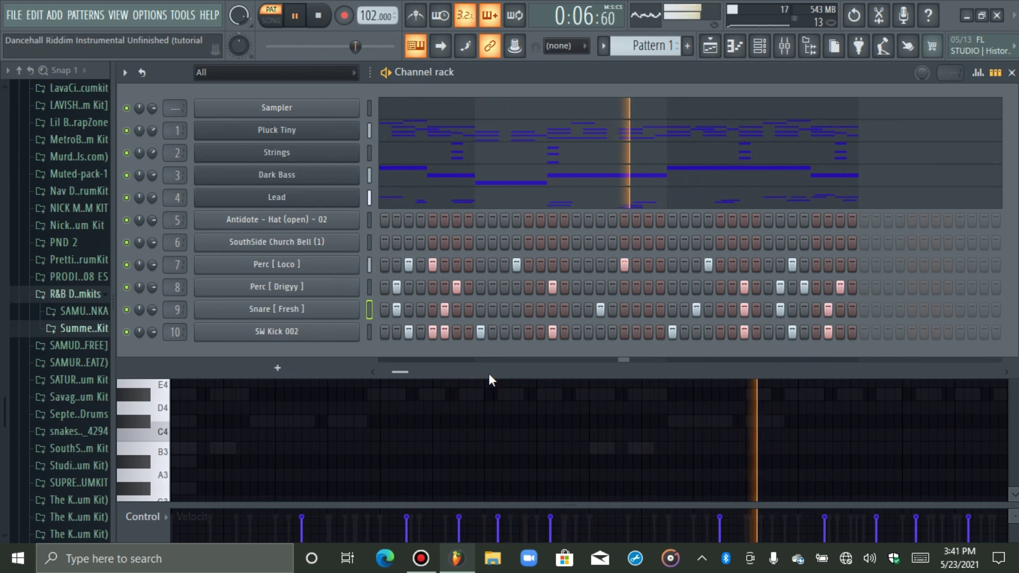
# Step: Remove the SW Kick 002 hit on step 13 of bar 2 and add a Perc [ Loco ] hit on step 13 of bar 4
pyautogui.rightClick(433, 335)
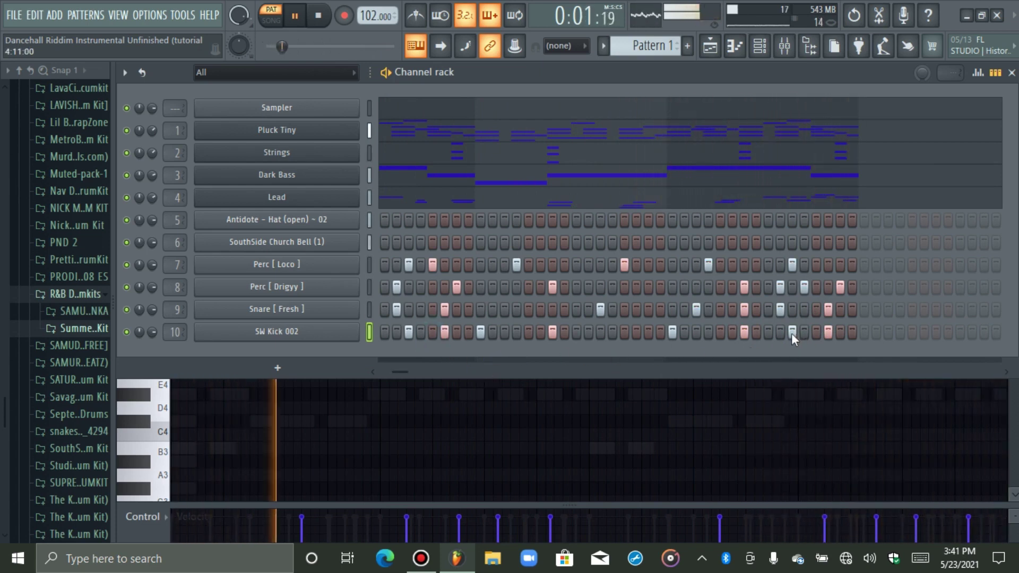
pyautogui.click(814, 267)
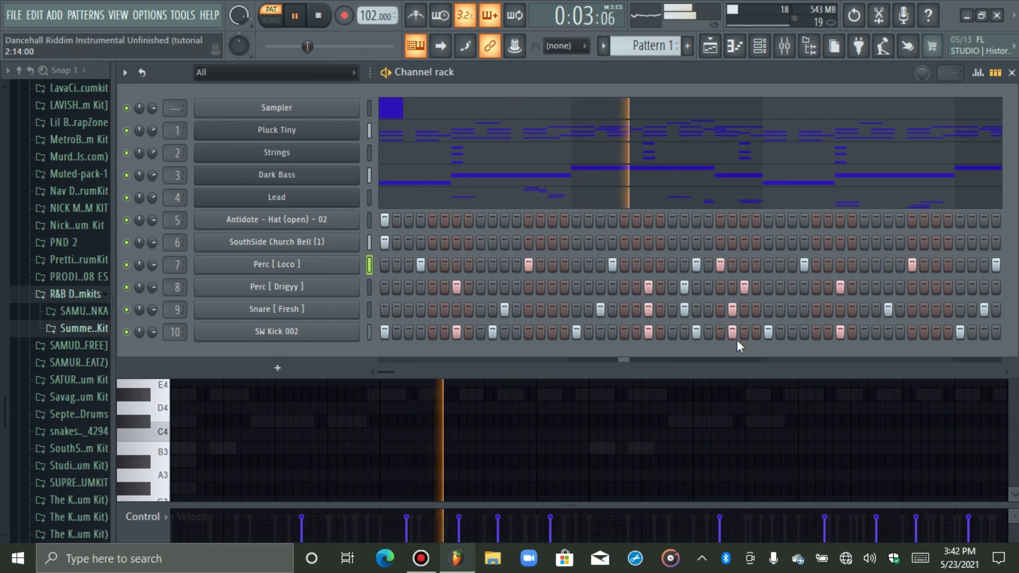
# Step: Replay the pattern, move the SW Kick 002 hit in bar 2 from step 11 to step 12, and remove the Perc [ Loco ] hit on step 11
pyautogui.press('space')
pyautogui.press('space')
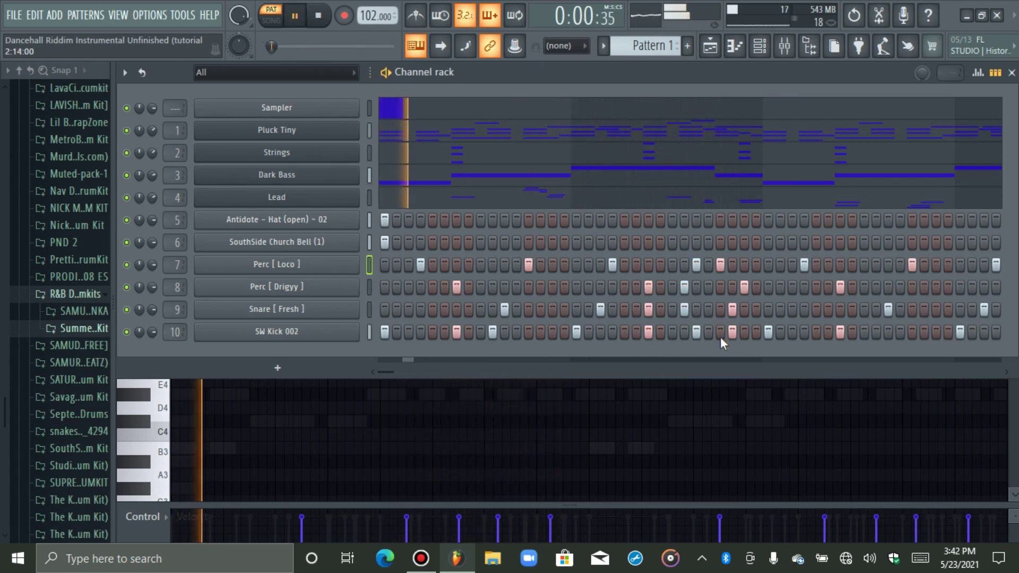
pyautogui.click(696, 332)
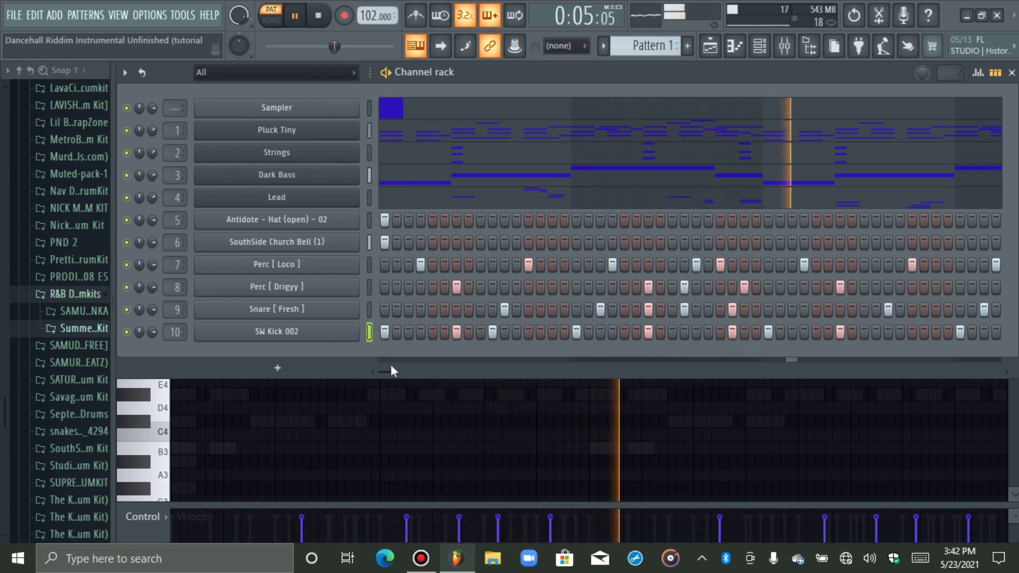
pyautogui.moveTo(386, 372)
pyautogui.mouseDown()
pyautogui.moveTo(402, 372)
pyautogui.moveTo(374, 365)
pyautogui.mouseUp()
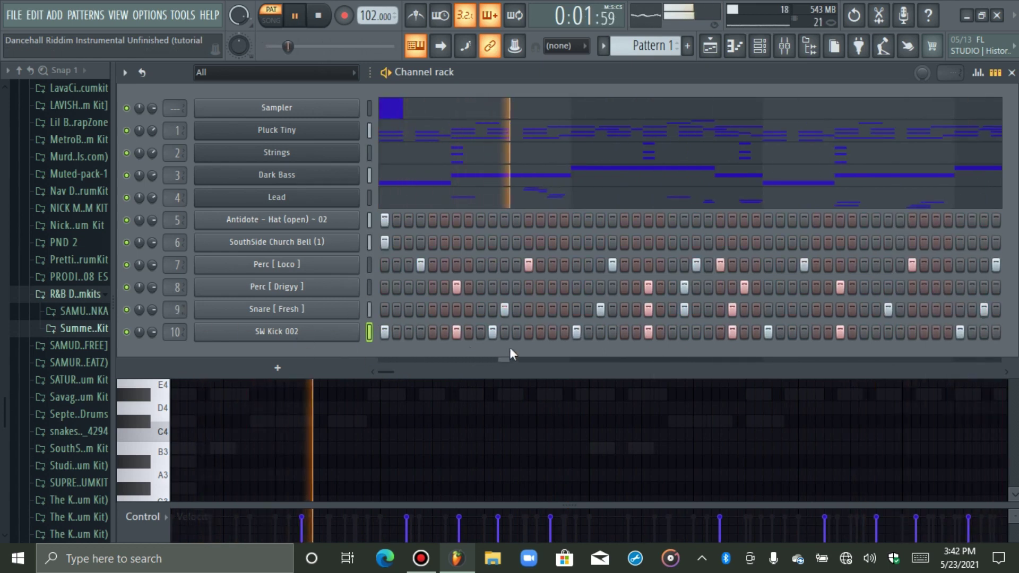
pyautogui.click(709, 332)
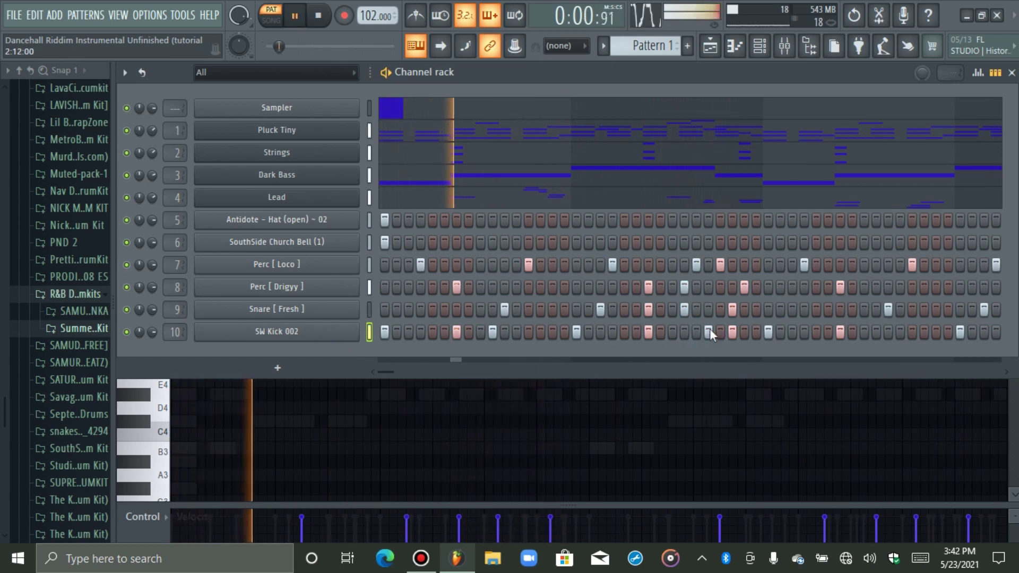
pyautogui.click(698, 269)
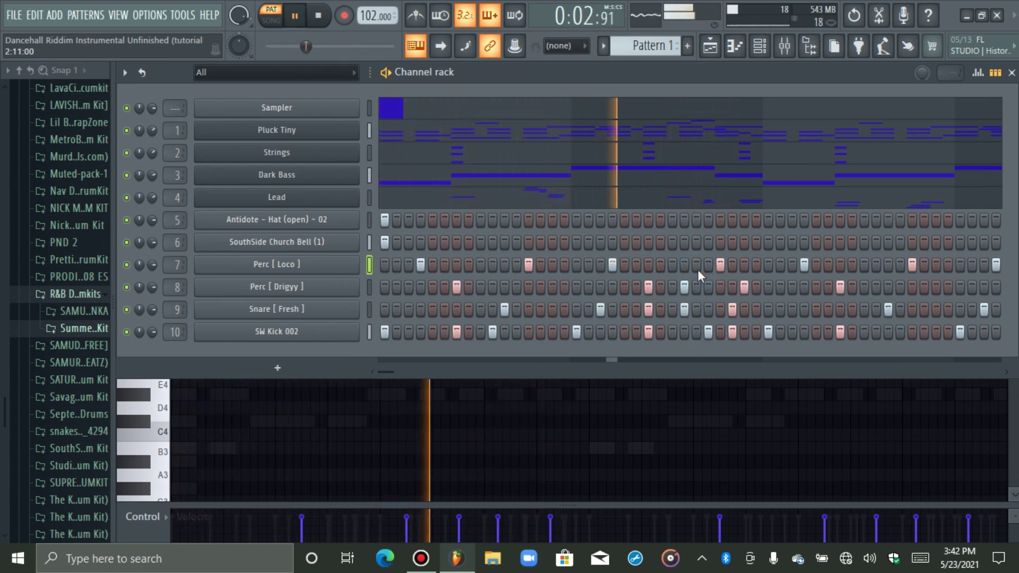
# Step: Add a Perc [ Loco ] hit on step 11 of bar 2, move the SW Kick 002 hit from step 12 to step 11, and replay
pyautogui.click(699, 270)
pyautogui.press('space')
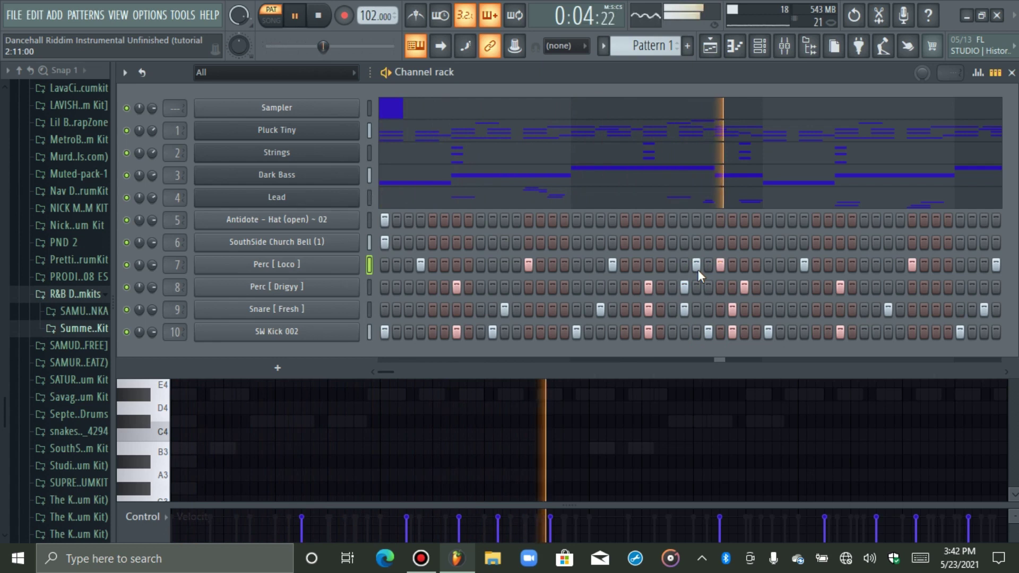
pyautogui.click(707, 333)
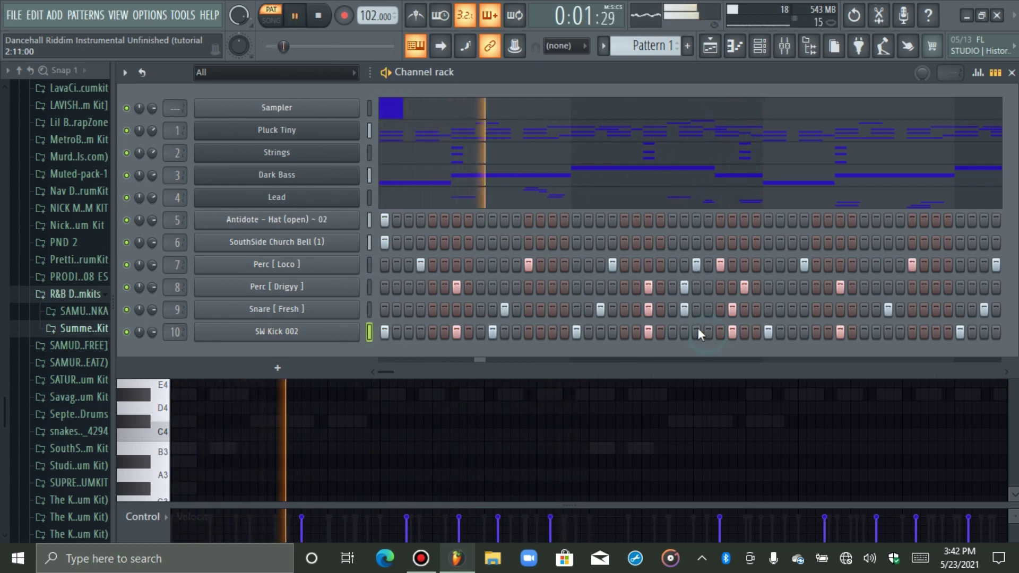
pyautogui.click(698, 330)
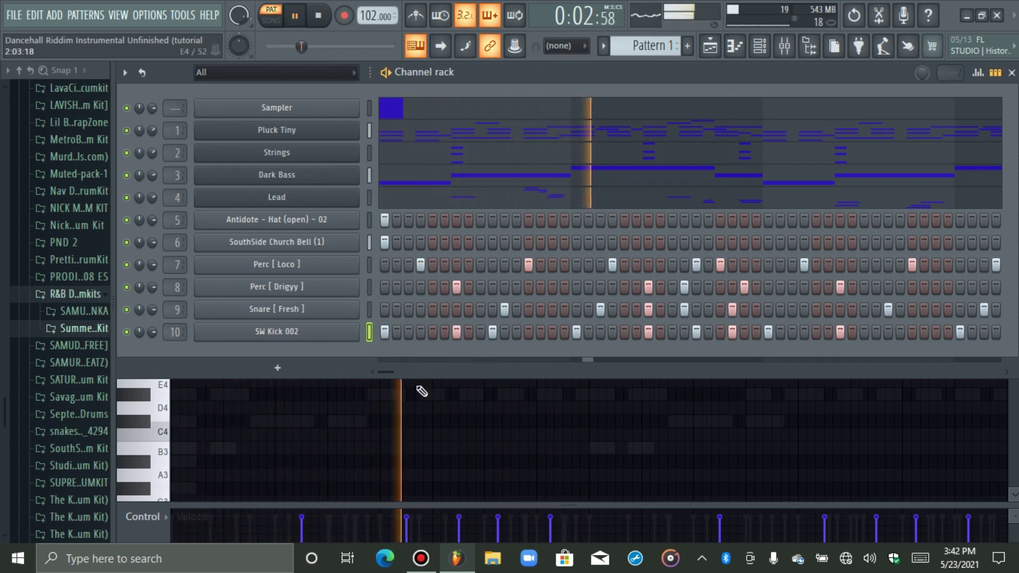
pyautogui.press('space')
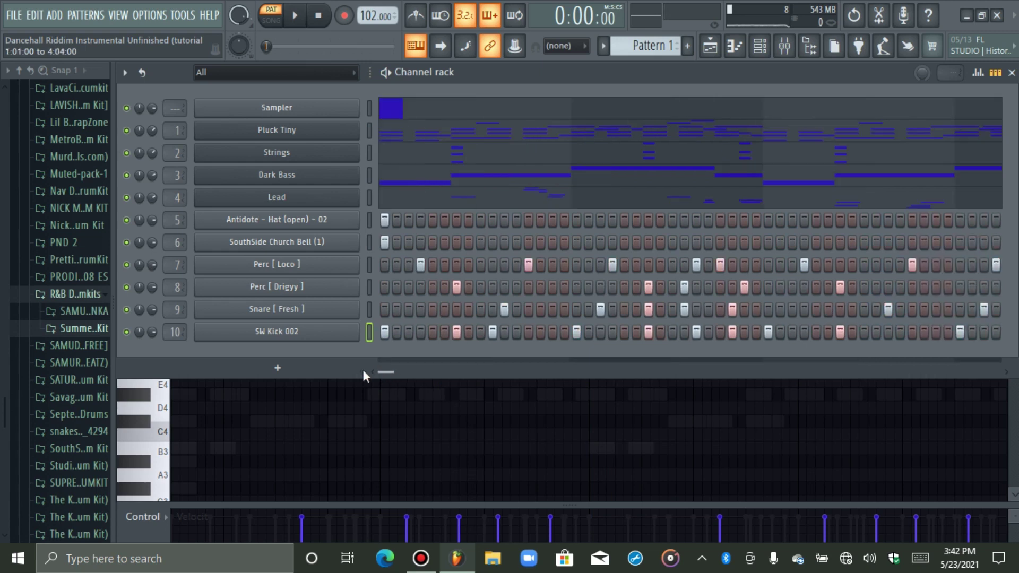
# Step: Select all channels and play the whole pattern
pyautogui.doubleClick(370, 107)
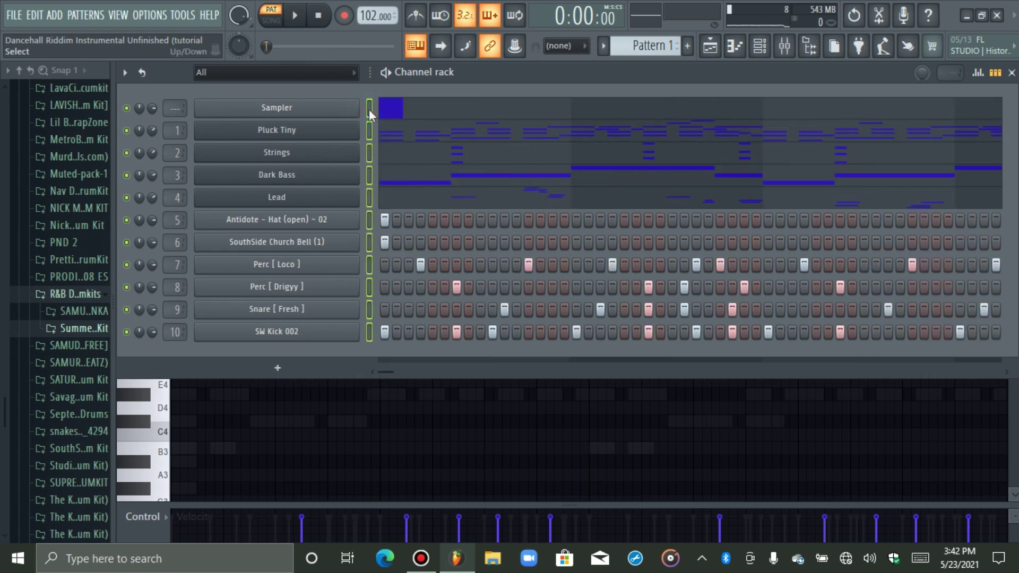
pyautogui.click(370, 110)
pyautogui.doubleClick(369, 108)
pyautogui.press('space')
pyautogui.press('space')
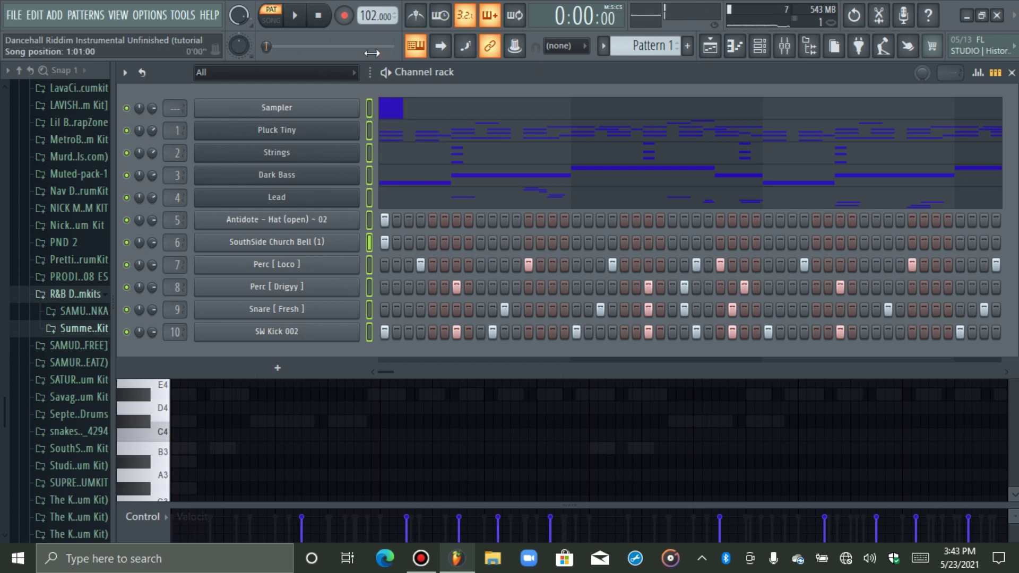
pyautogui.press('space')
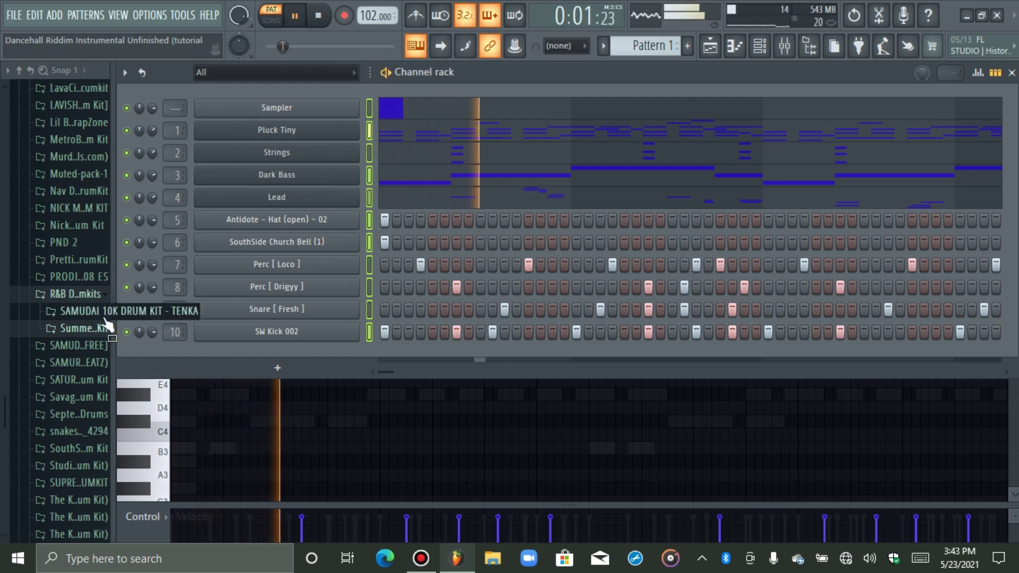
# Step: Add the 808 (Quay QC Master) sample as a new channel, route it to mixer track 11 and audition the sample
pyautogui.click(73, 293)
pyautogui.scroll(4, 73, 290)
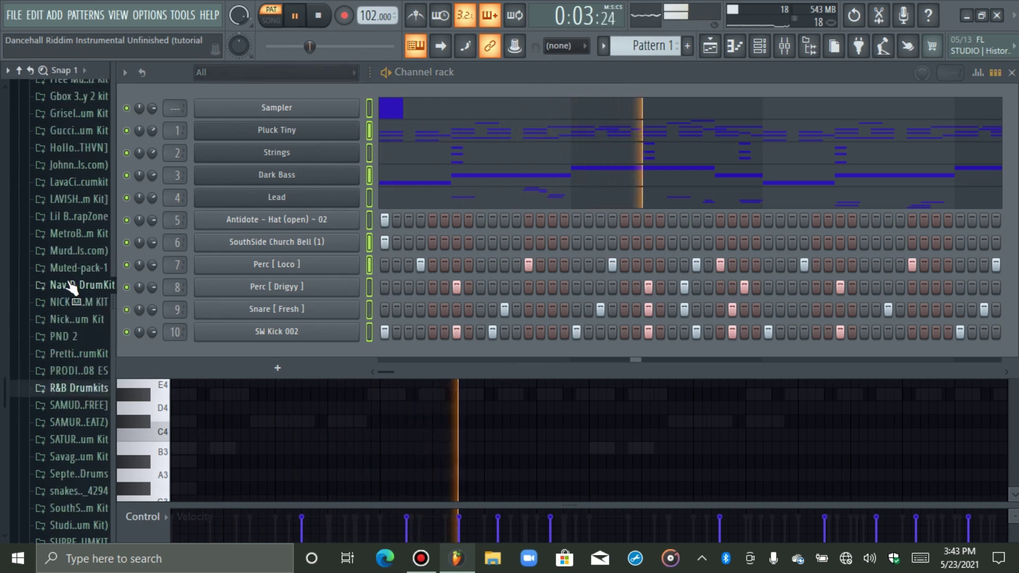
pyautogui.press('space')
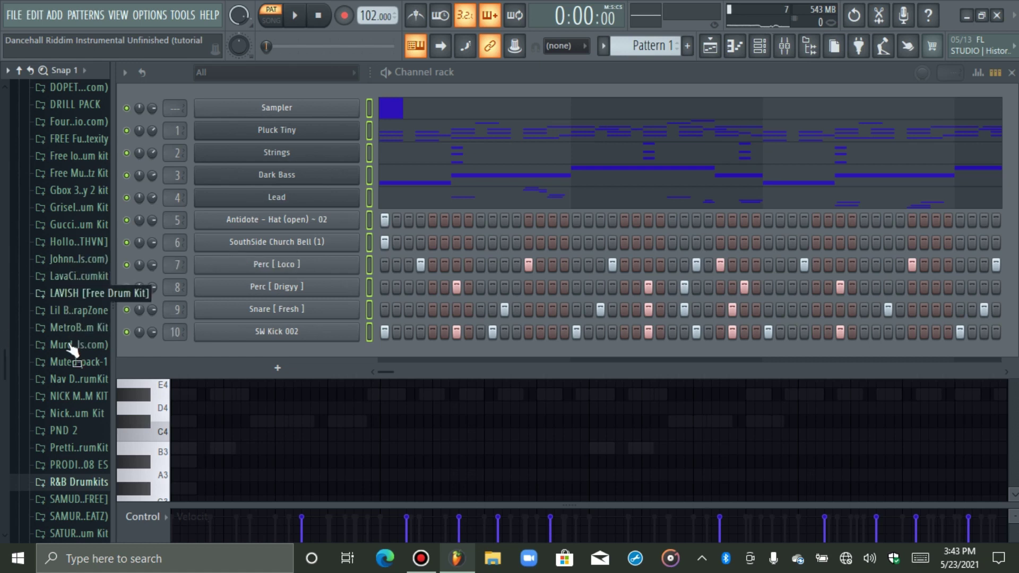
pyautogui.click(67, 313)
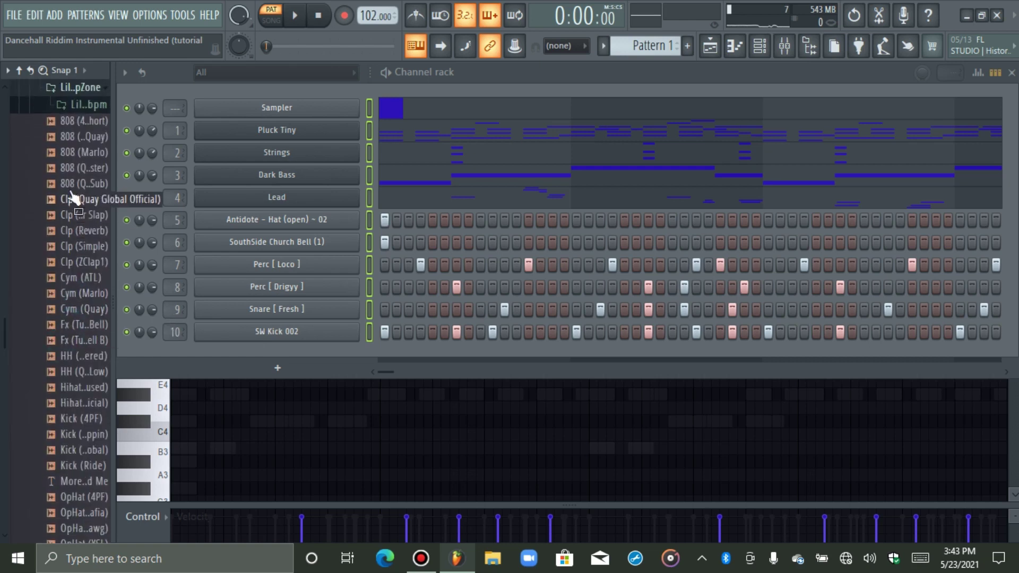
pyautogui.click(71, 168)
pyautogui.moveTo(79, 177); pyautogui.dragTo(236, 355)
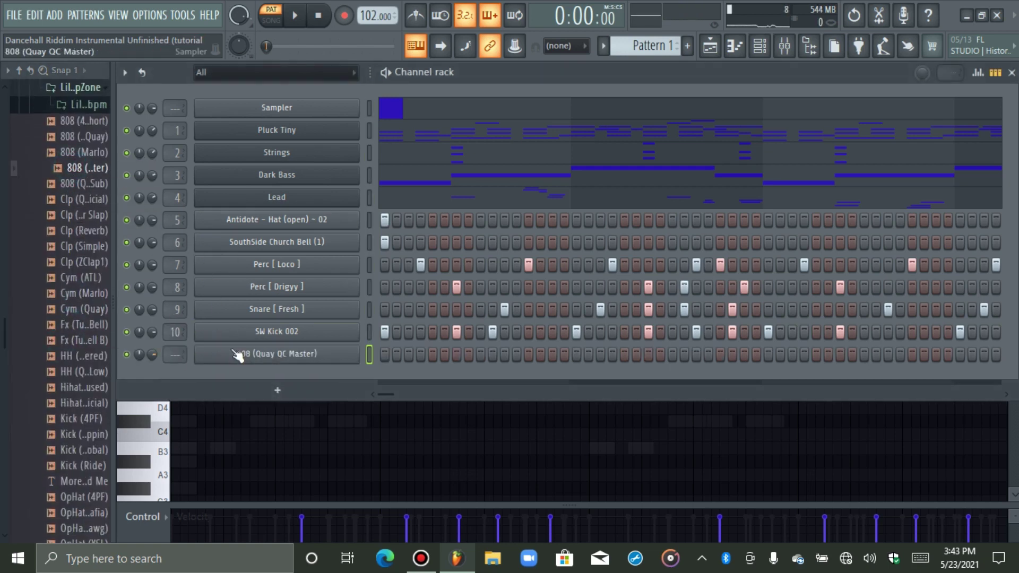
pyautogui.moveTo(173, 358); pyautogui.dragTo(173, 352)
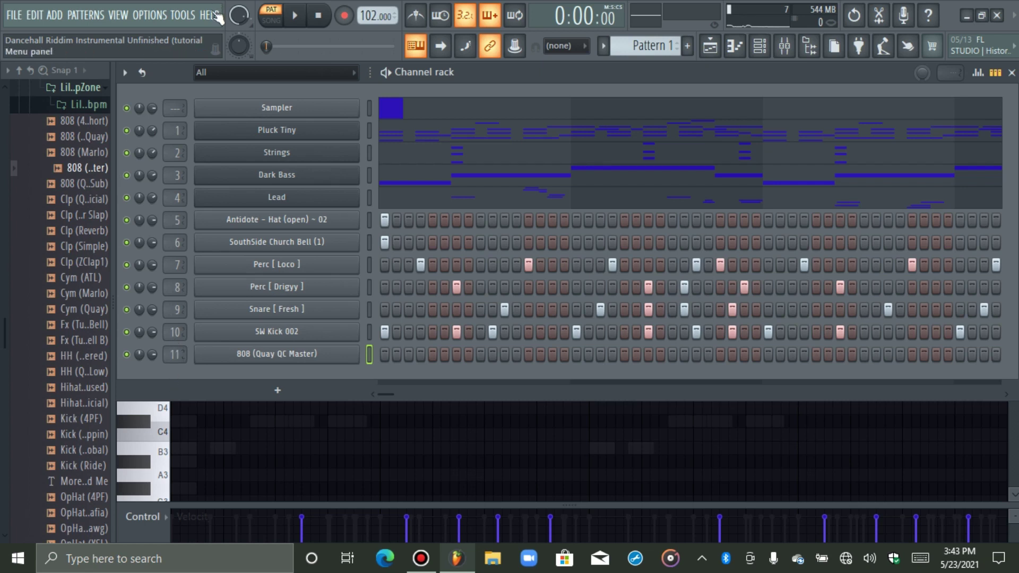
pyautogui.moveTo(75, 124); pyautogui.dragTo(89, 174)
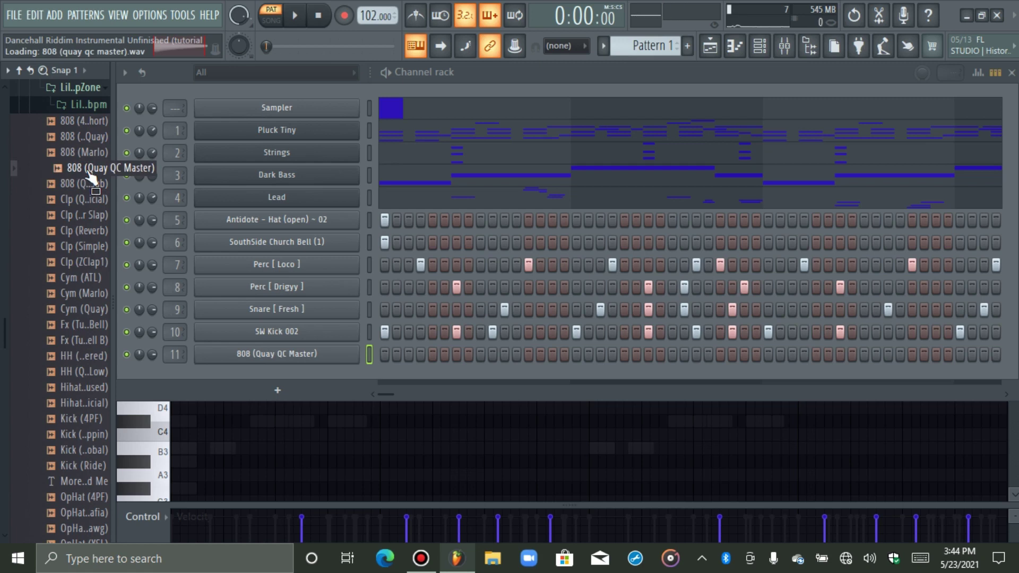
pyautogui.moveTo(89, 174); pyautogui.dragTo(90, 174)
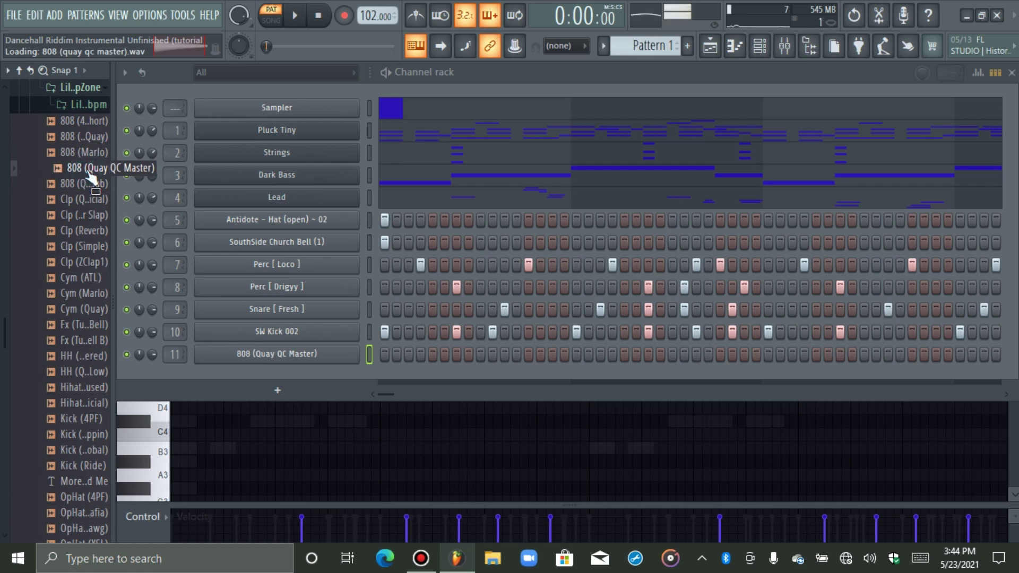
# Step: Enable the 808's volume envelope with full hold and with decay, sustain and release at 0%
pyautogui.click(278, 357)
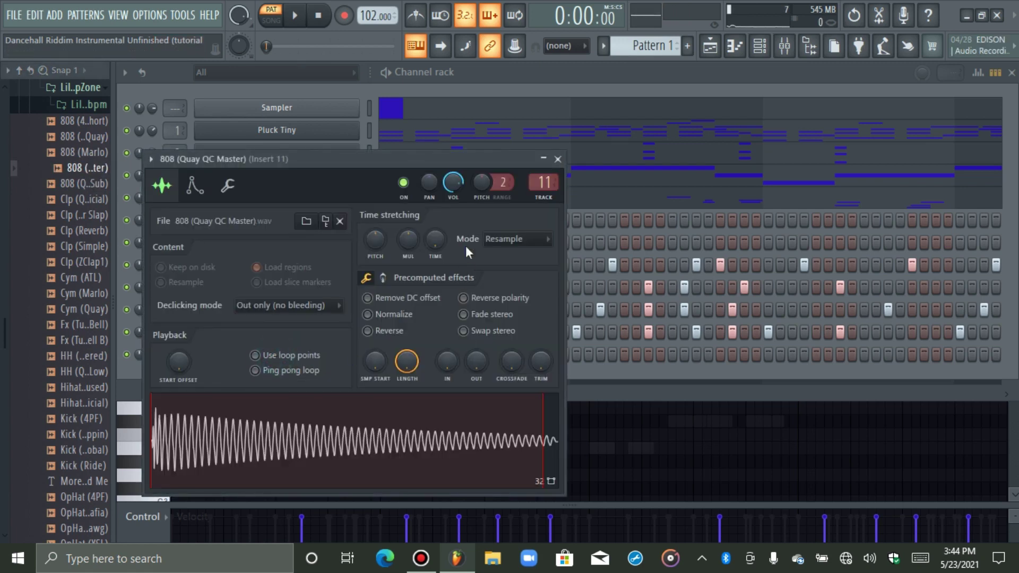
pyautogui.click(200, 192)
pyautogui.moveTo(216, 332); pyautogui.dragTo(196, 382)
pyautogui.moveTo(270, 336); pyautogui.dragTo(291, 366)
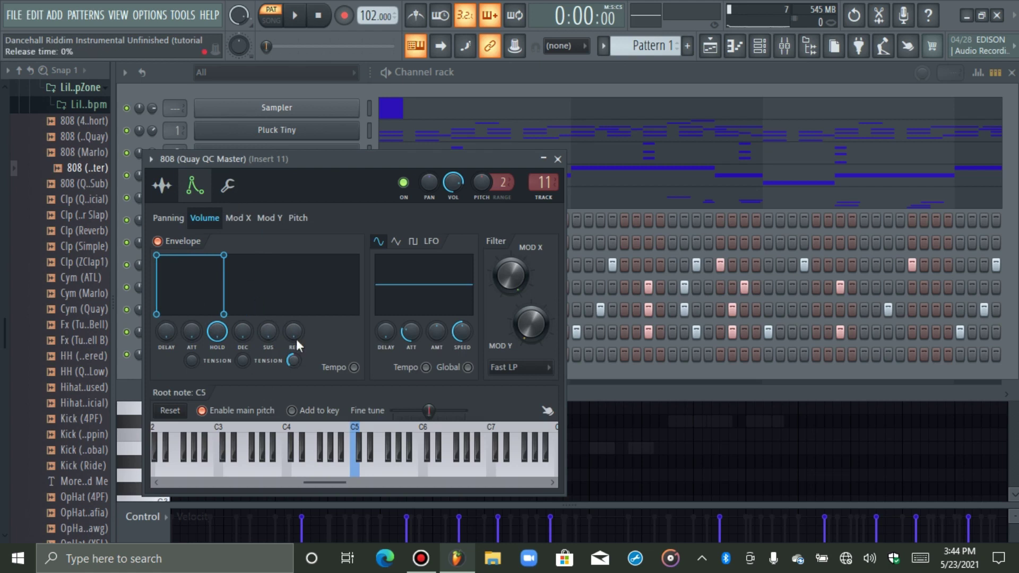
# Step: Try a 31% sustain level with different decay and release times in the 808's volume envelope while auditioning notes
pyautogui.moveTo(245, 335); pyautogui.dragTo(269, 315)
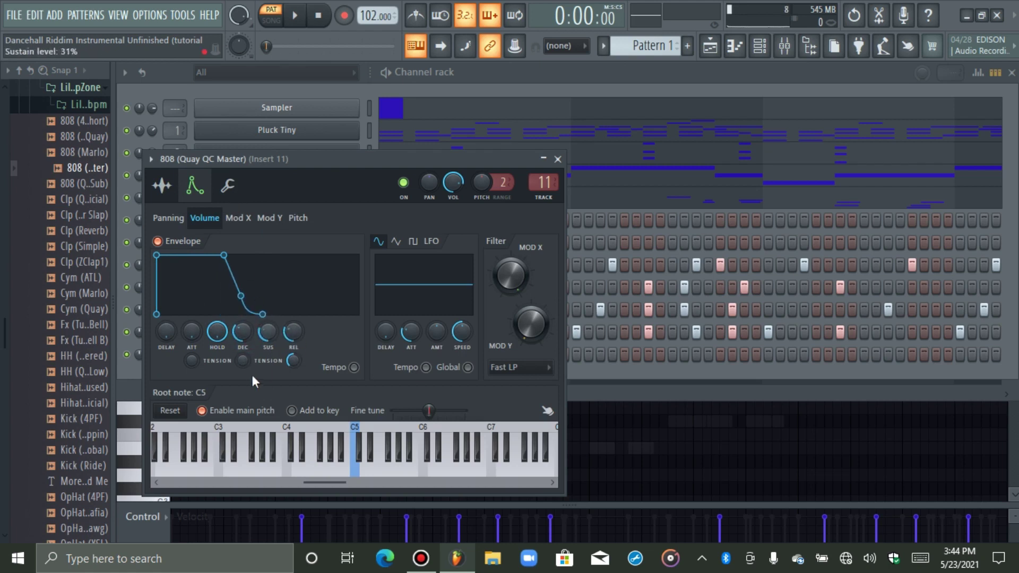
pyautogui.moveTo(338, 441); pyautogui.dragTo(195, 518)
pyautogui.moveTo(193, 483); pyautogui.dragTo(403, 484)
pyautogui.moveTo(260, 428); pyautogui.dragTo(662, 472)
pyautogui.moveTo(529, 484); pyautogui.dragTo(284, 484)
pyautogui.moveTo(243, 332); pyautogui.dragTo(260, 330)
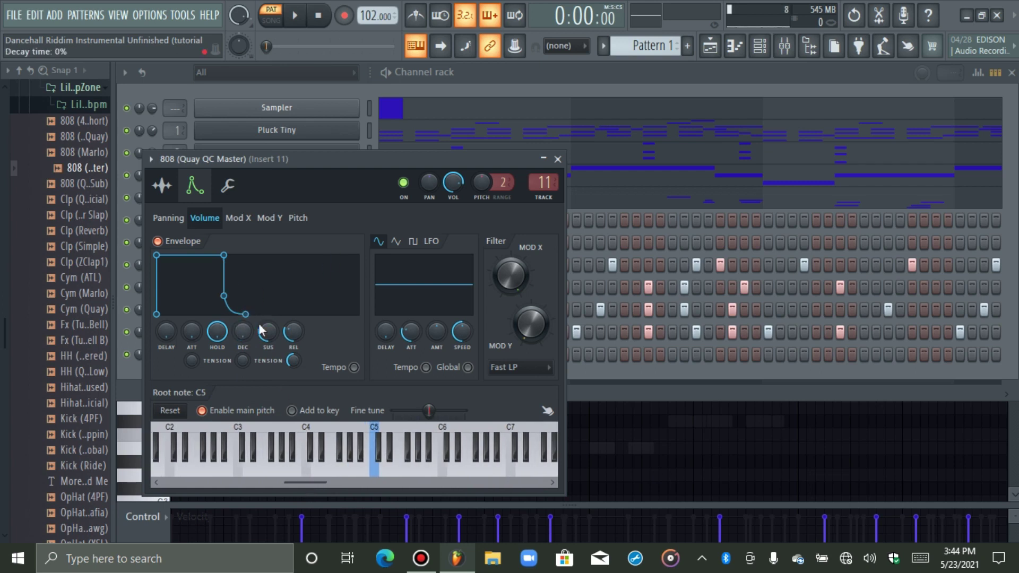
# Step: Try a 3% gain boost and a fade-out on the 808 sample, reset both and close its settings
pyautogui.click(228, 186)
pyautogui.click(162, 185)
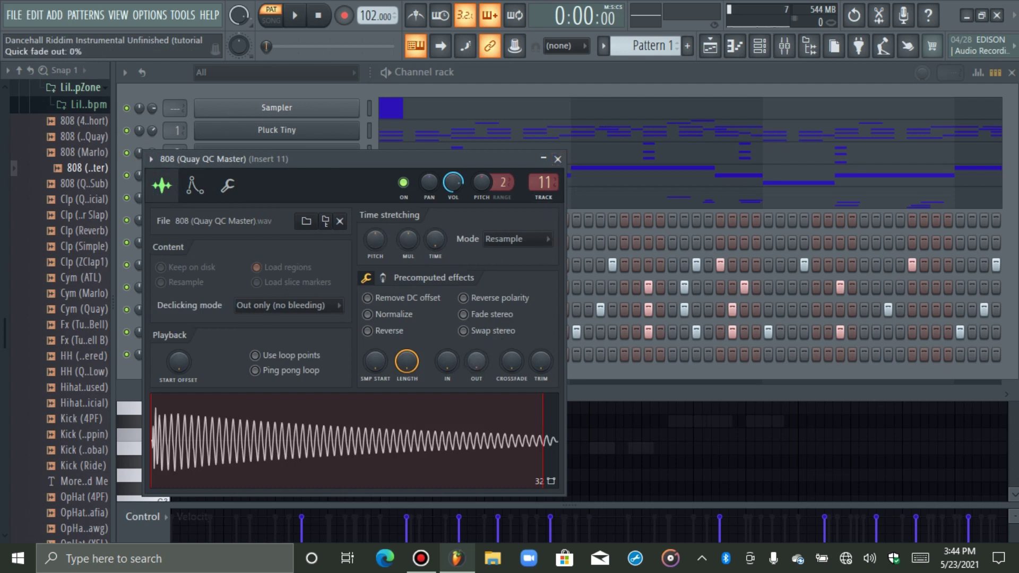
pyautogui.moveTo(469, 362); pyautogui.dragTo(470, 357)
pyautogui.click(383, 278)
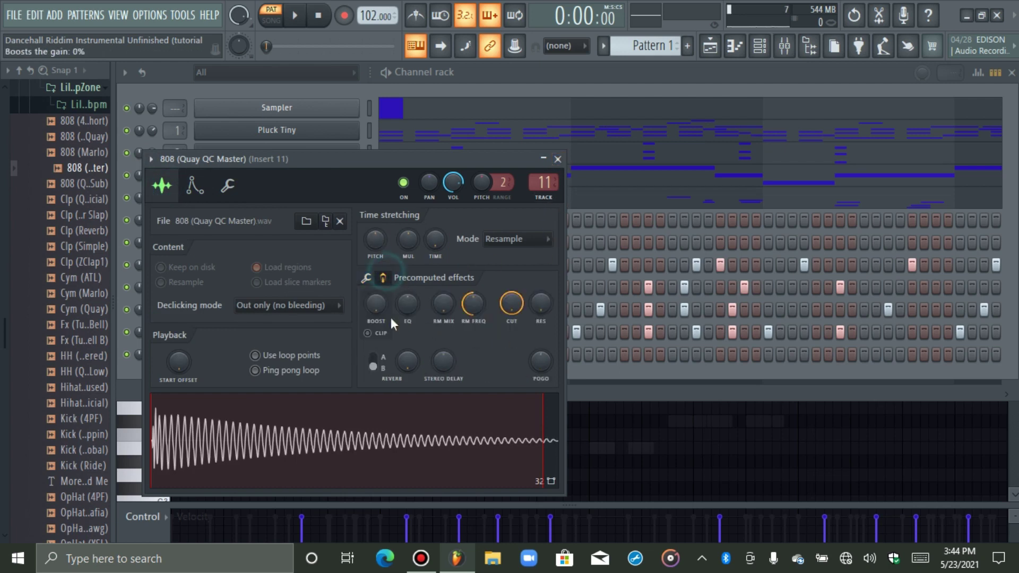
pyautogui.moveTo(376, 307); pyautogui.dragTo(377, 305)
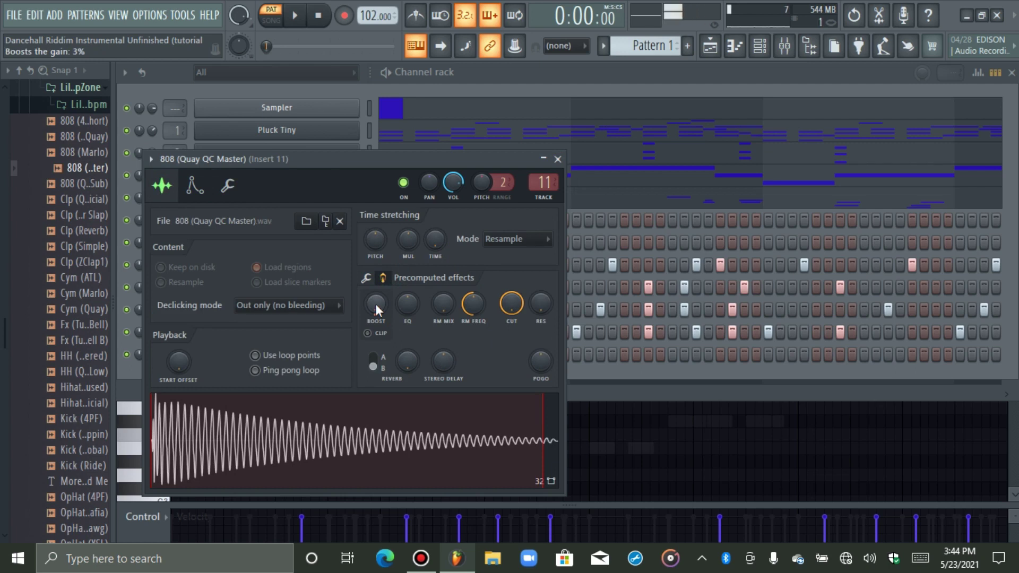
pyautogui.rightClick(377, 310)
pyautogui.click(399, 320)
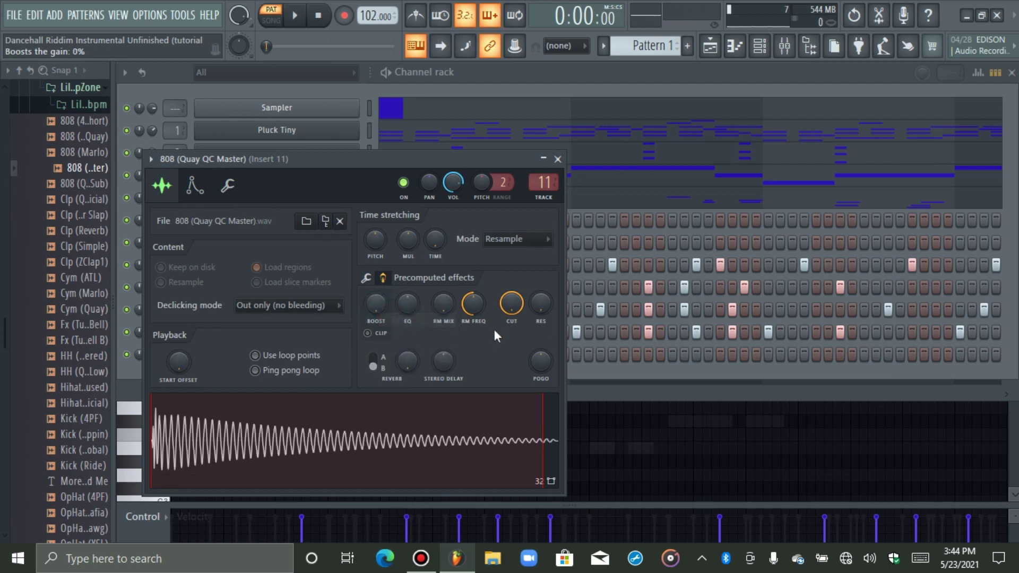
pyautogui.click(366, 278)
pyautogui.rightClick(477, 362)
pyautogui.click(495, 377)
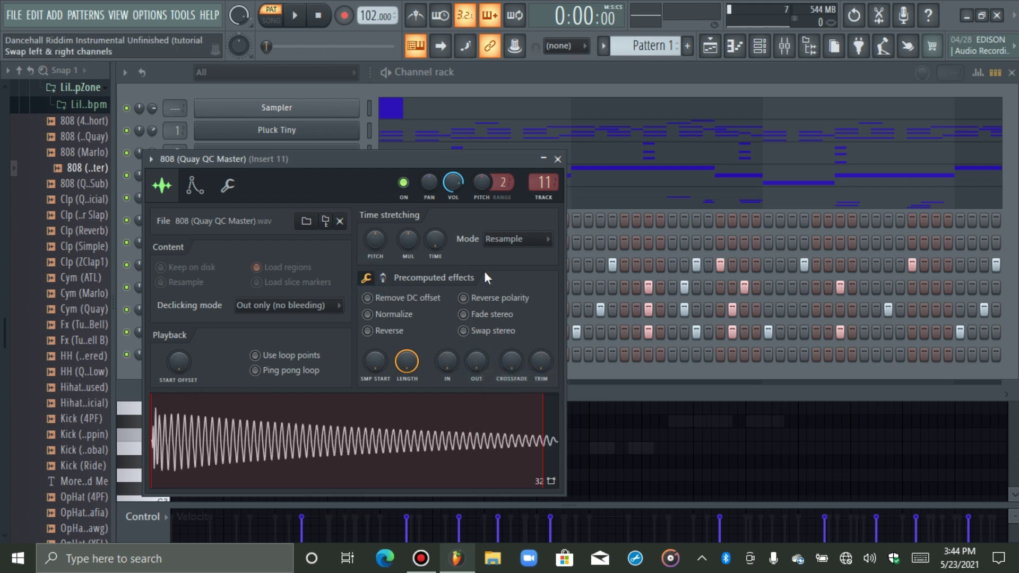
pyautogui.click(557, 159)
# Step: Copy the SW Kick 002 step pattern onto the 808 (Quay QC Master) channel and collapse the opened drum kit folder
pyautogui.rightClick(303, 334)
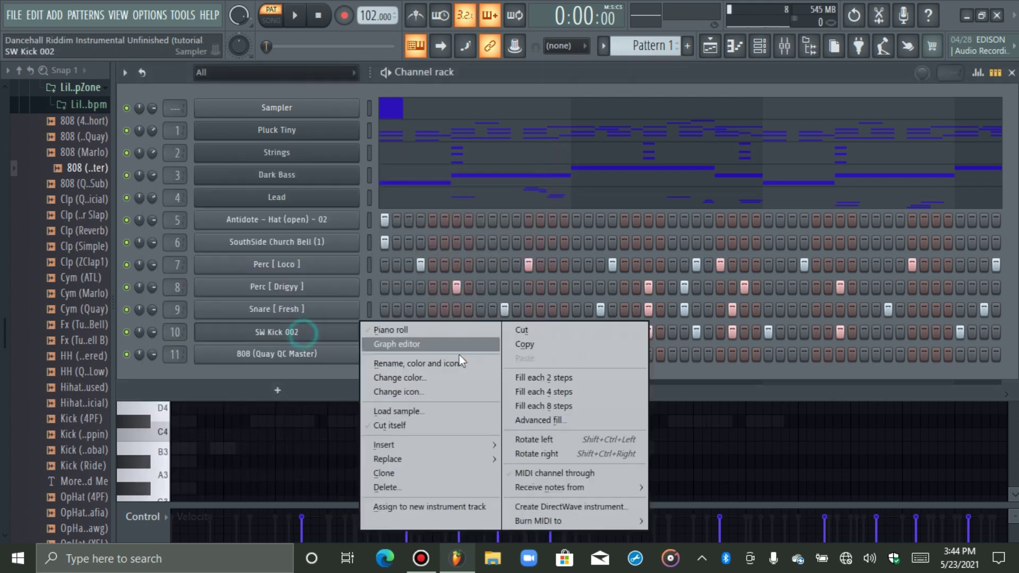
pyautogui.click(534, 347)
pyautogui.rightClick(334, 361)
pyautogui.click(541, 355)
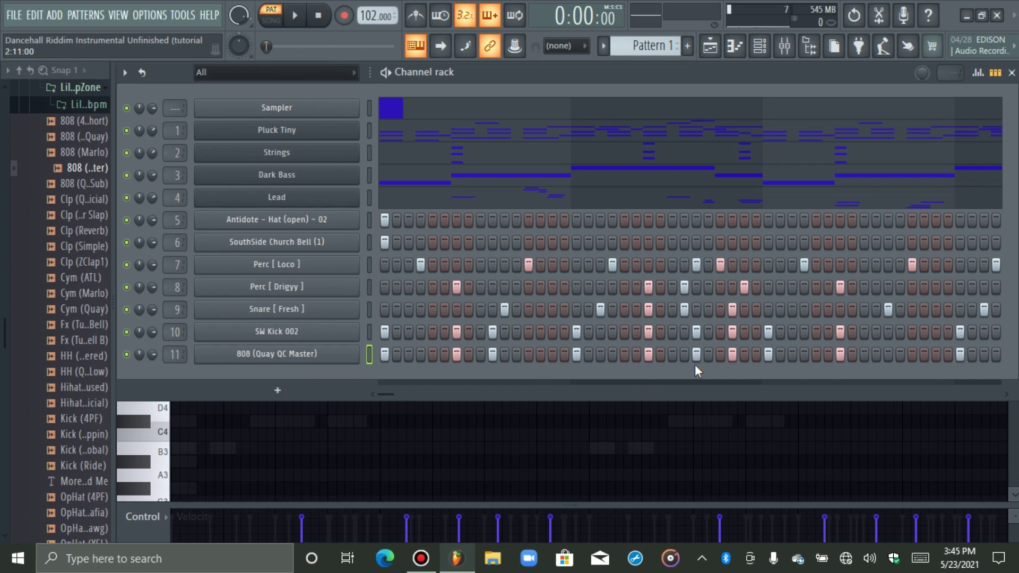
pyautogui.click(79, 88)
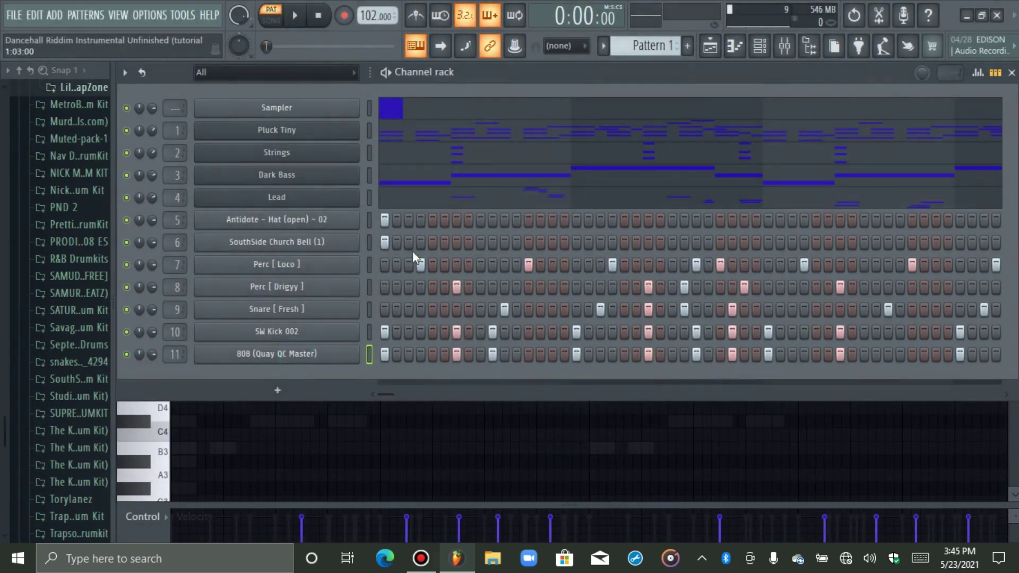
# Step: Open the 808's notes in the piano roll and lower the first two notes of bar 1 to B4
pyautogui.rightClick(312, 360)
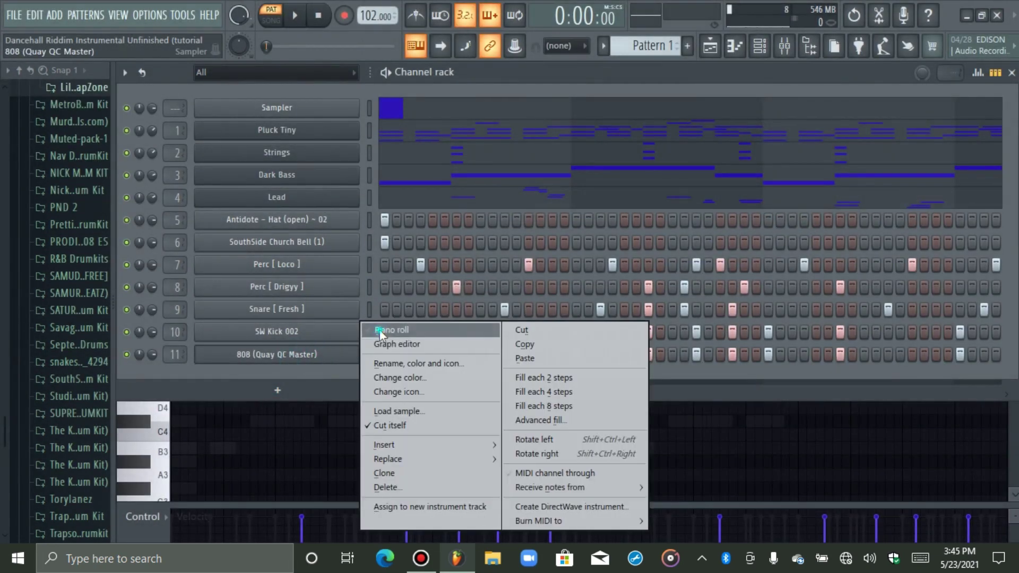
pyautogui.click(381, 330)
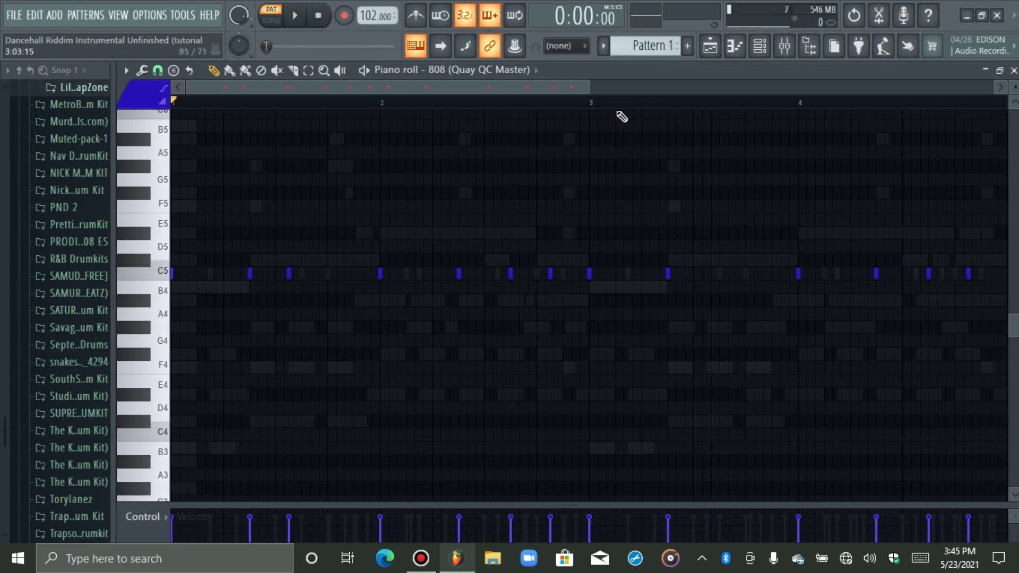
pyautogui.moveTo(589, 89); pyautogui.dragTo(446, 107)
pyautogui.moveTo(330, 232); pyautogui.dragTo(171, 291)
pyautogui.press('Down')
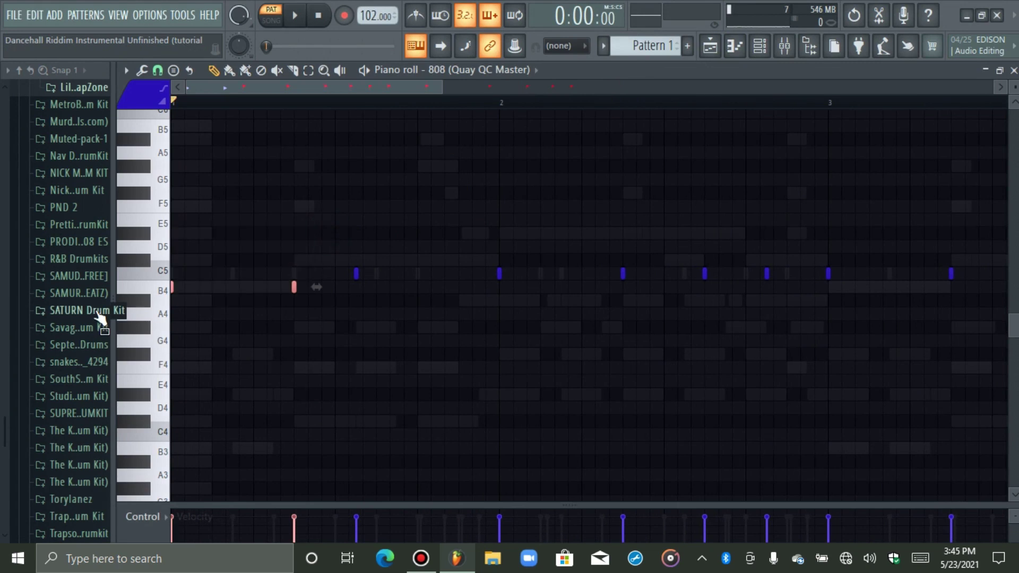
# Step: Set the 808 sample's root note to G#4 and play the pattern with its piano roll open
pyautogui.click(758, 50)
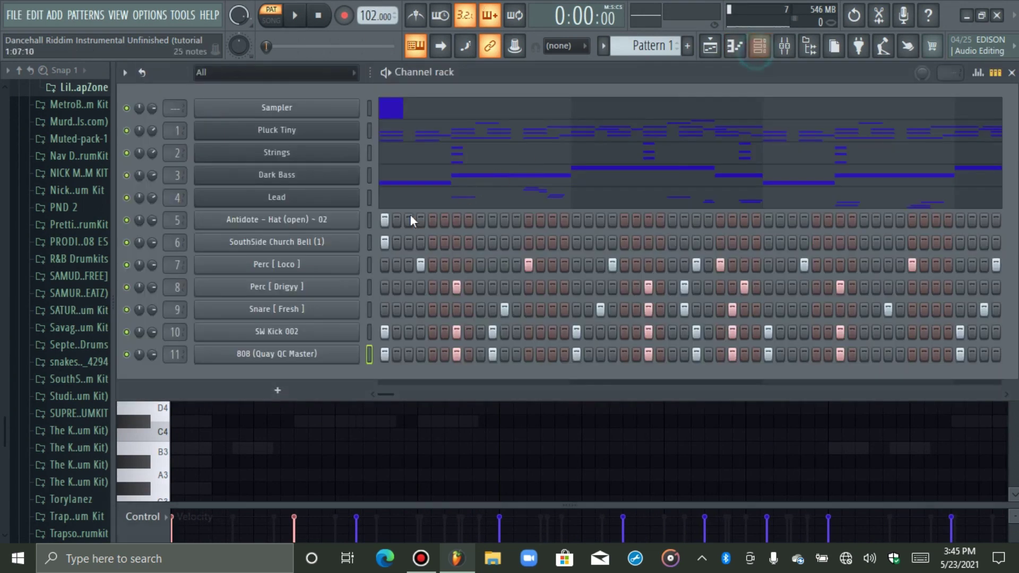
pyautogui.click(268, 197)
pyautogui.click(250, 202)
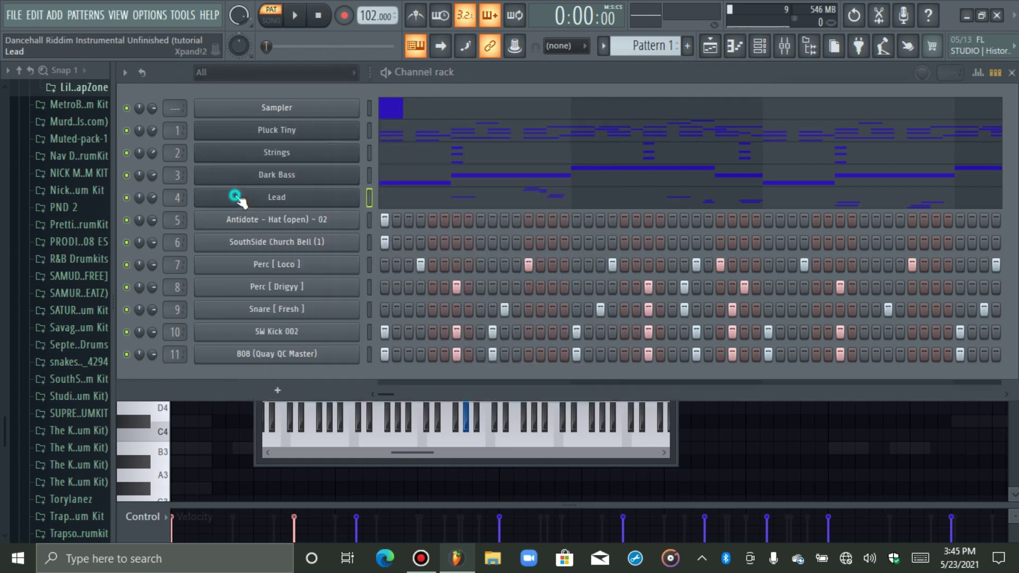
pyautogui.click(252, 354)
pyautogui.click(228, 186)
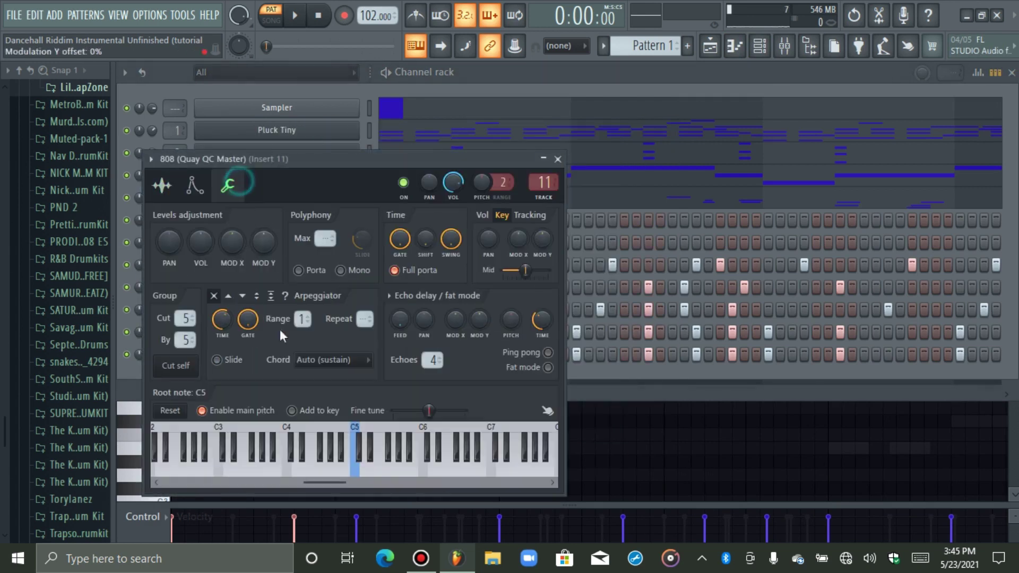
pyautogui.click(330, 446)
pyautogui.click(195, 185)
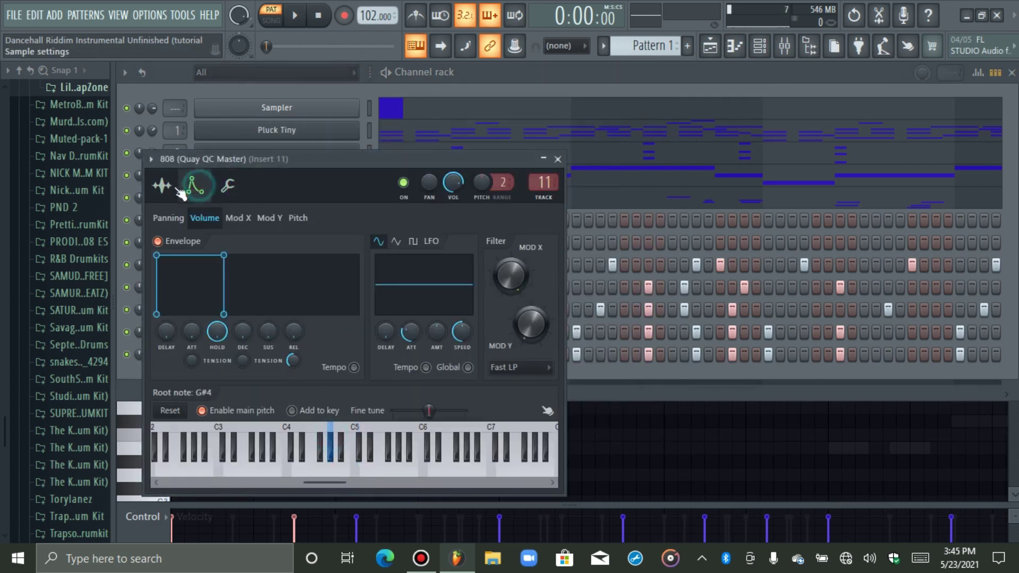
pyautogui.click(162, 186)
pyautogui.click(133, 364)
pyautogui.click(348, 361)
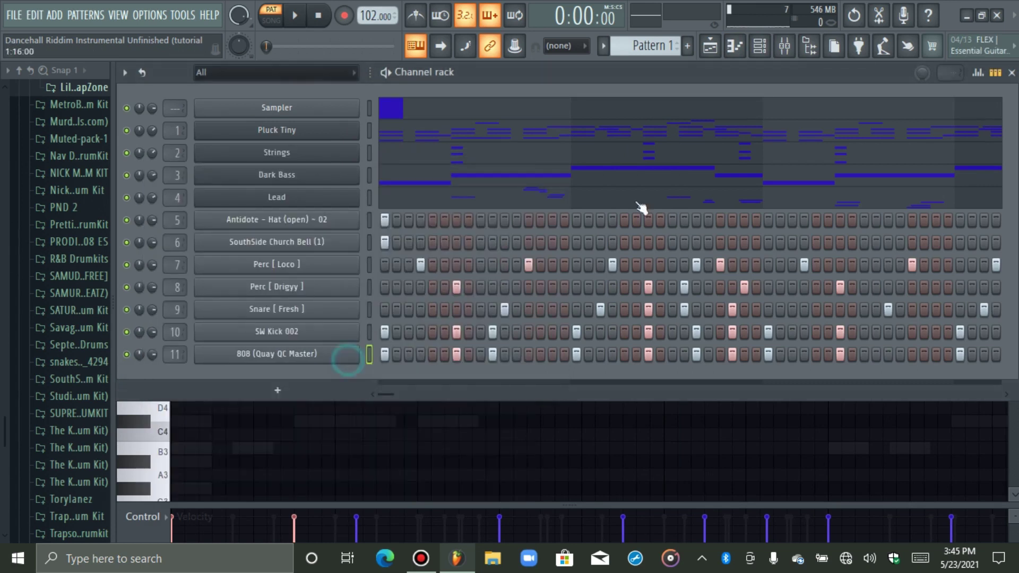
pyautogui.click(735, 46)
pyautogui.press('space')
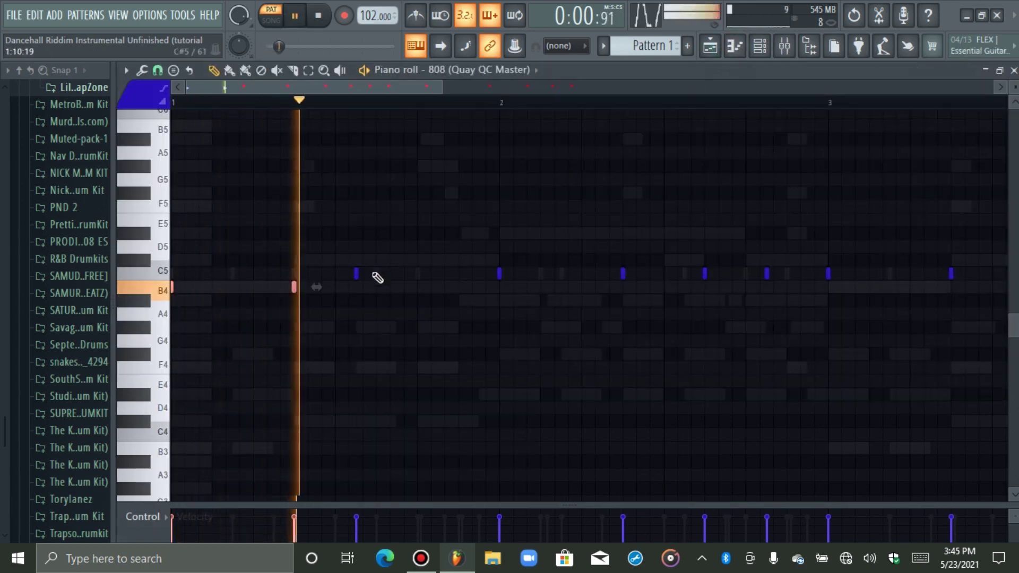
# Step: Stop playback and raise the 808's second and third notes in bar 1 to C#5
pyautogui.press('space')
pyautogui.click(357, 273)
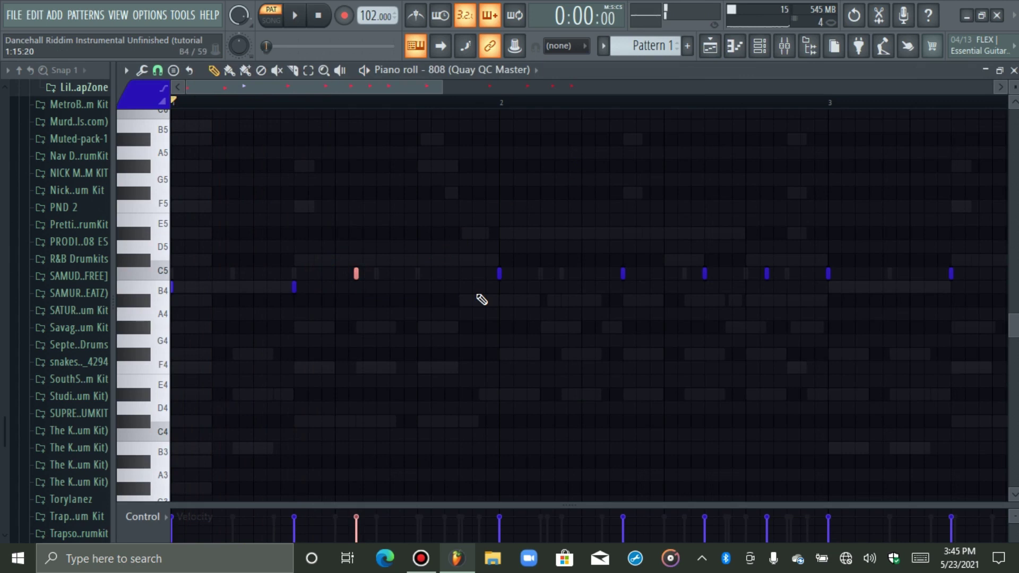
pyautogui.moveTo(268, 247); pyautogui.dragTo(336, 331)
pyautogui.press('Up')
pyautogui.press('Up')
# Step: Raise the first three 808 notes of bar 2 to D#5 and its last note to C#5
pyautogui.moveTo(497, 260); pyautogui.dragTo(616, 322)
pyautogui.press('Up')
pyautogui.press('Up')
pyautogui.press('Up')
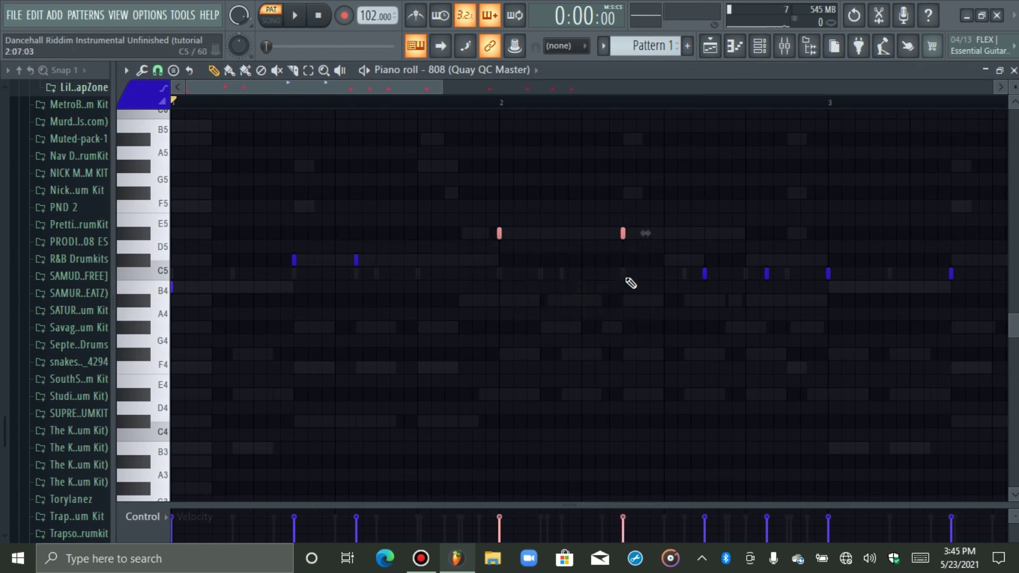
pyautogui.moveTo(672, 304); pyautogui.dragTo(774, 300)
pyautogui.press('Up')
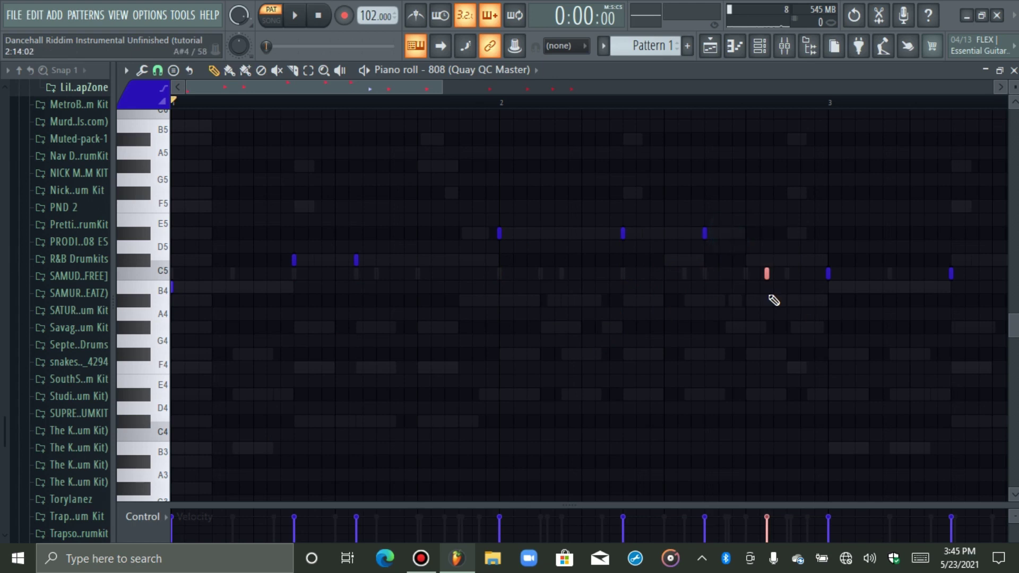
# Step: Play the pattern and raise the last 808 note of bar 2 by an octave to C#6
pyautogui.press('space')
pyautogui.keyDown('ctrl'); pyautogui.click(602, 295); pyautogui.keyUp('ctrl')
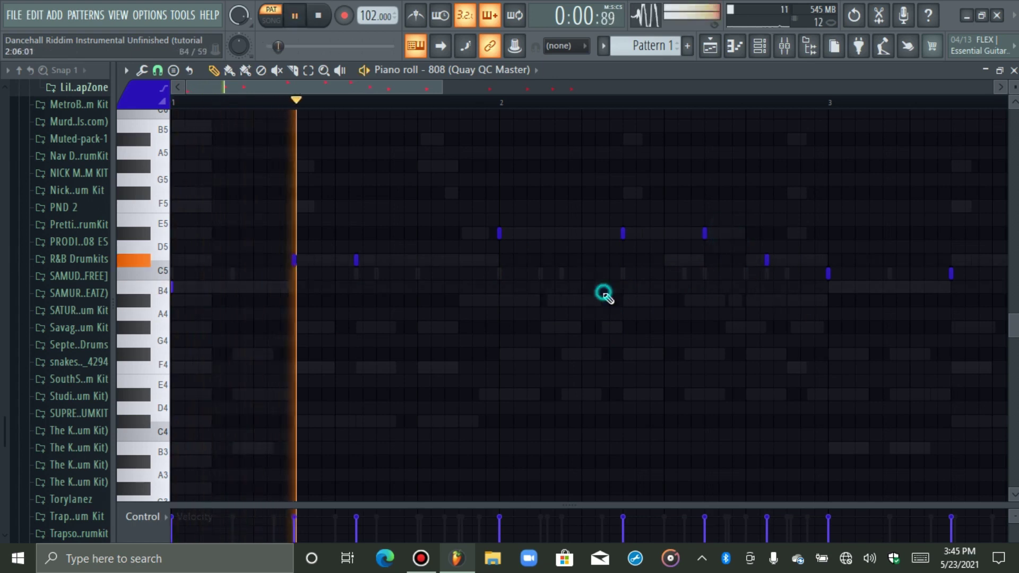
pyautogui.moveTo(760, 269); pyautogui.dragTo(769, 262)
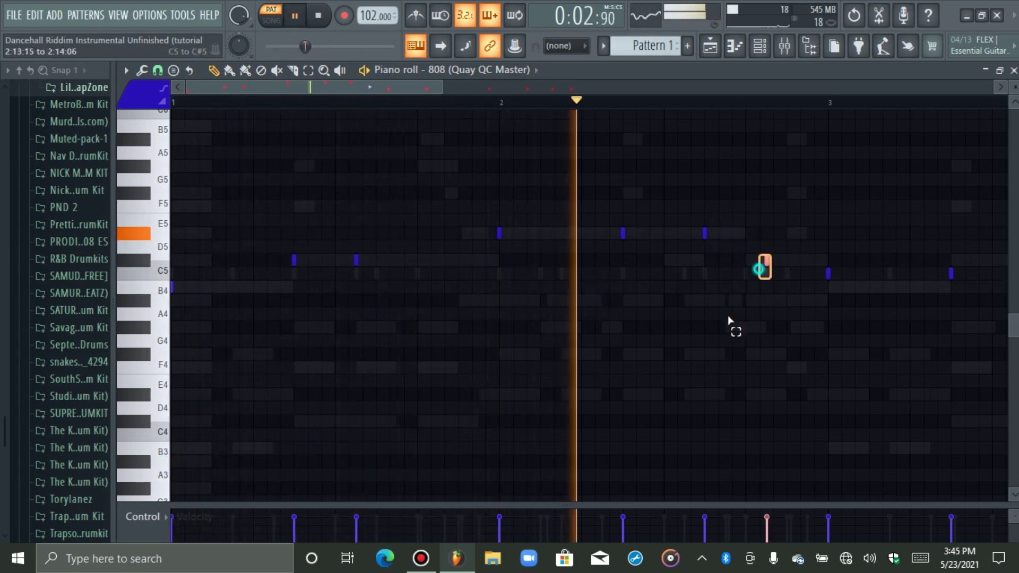
pyautogui.hotkey('ctrl', 'Up')
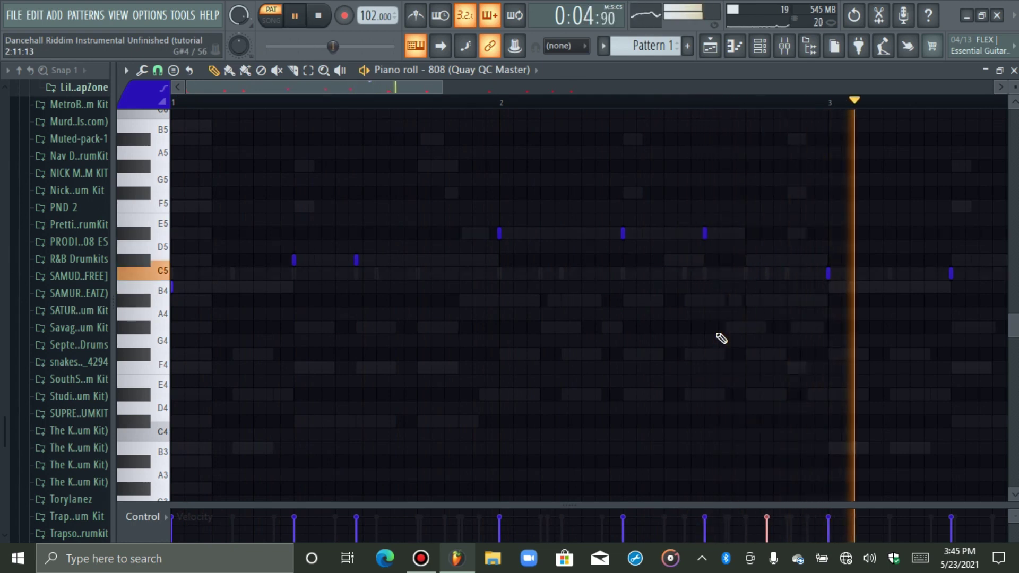
pyautogui.press('space')
pyautogui.press('space')
pyautogui.scroll(2, 478, 159)
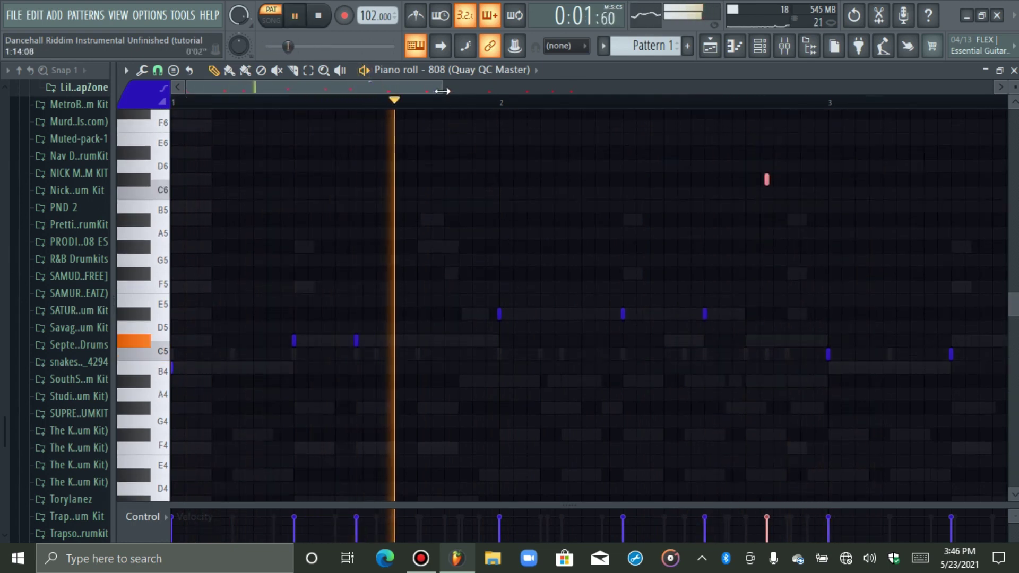
# Step: Delete the 808 notes in bars 3 and 4, and apply quick legato to the remaining notes
pyautogui.scroll(-3, 584, 152)
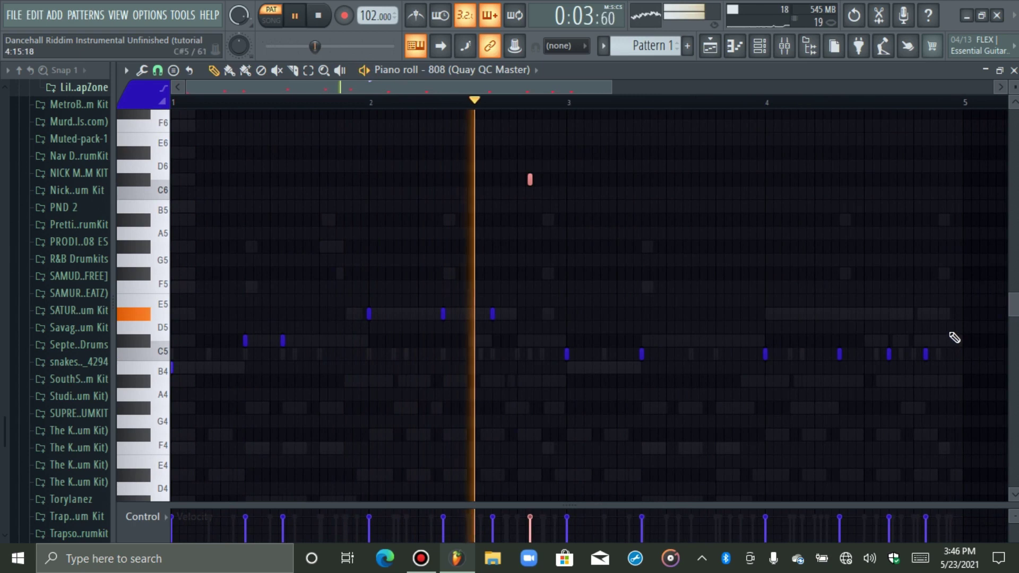
pyautogui.press('space')
pyautogui.moveTo(896, 376); pyautogui.dragTo(518, 420)
pyautogui.hotkey('ctrl', 'l')
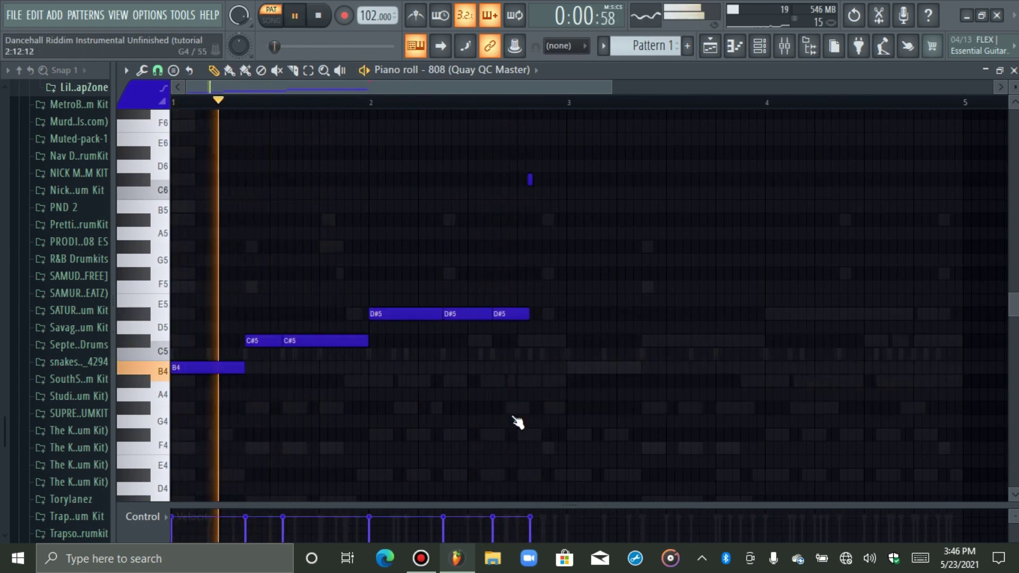
# Step: Lengthen the C#6 note so it fills the rest of bar 2
pyautogui.moveTo(532, 181); pyautogui.dragTo(553, 230)
pyautogui.hotkey('alt', 'q')
pyautogui.press('Return')
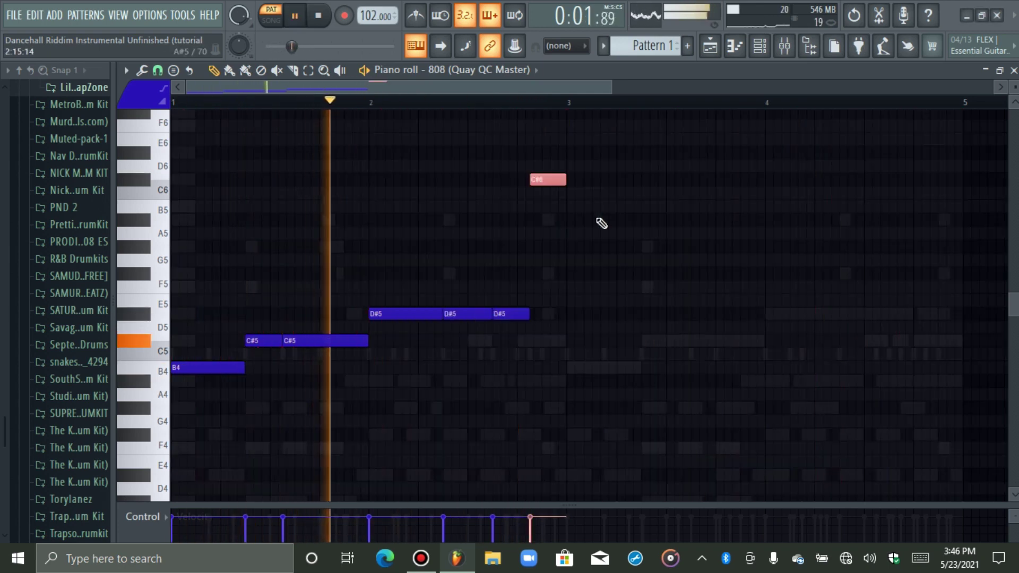
# Step: Duplicate the whole two-bar 808 phrase into bars 3 and 4
pyautogui.keyDown('ctrl'); pyautogui.click(676, 196); pyautogui.keyUp('ctrl')
pyautogui.hotkey('ctrl', 'a')
pyautogui.hotkey('ctrl', 'b')
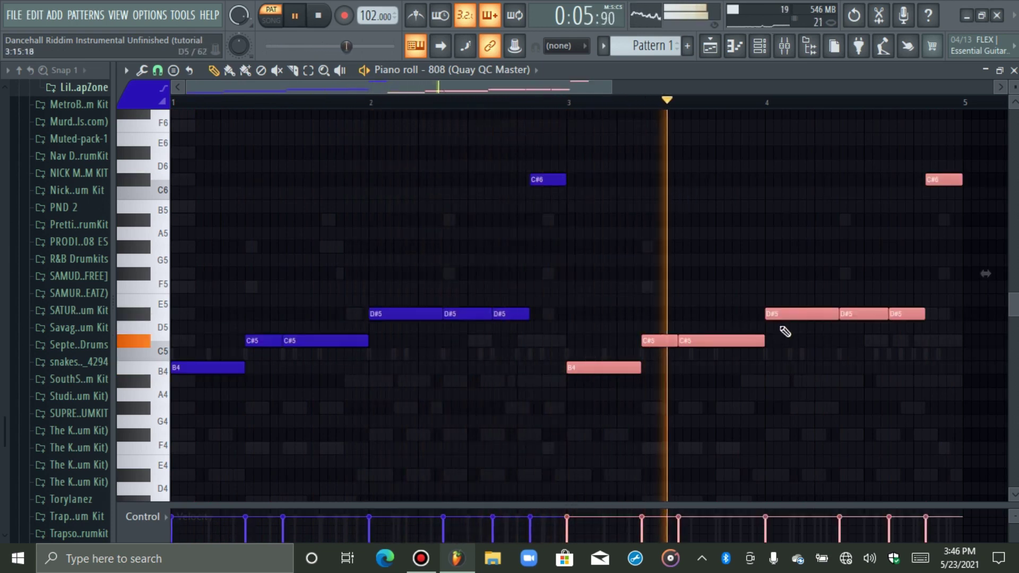
# Step: Raise the second D#5 note of bar 4 by an octave to D#6 and deselect it
pyautogui.click(852, 315)
pyautogui.hotkey('ctrl', 'Up')
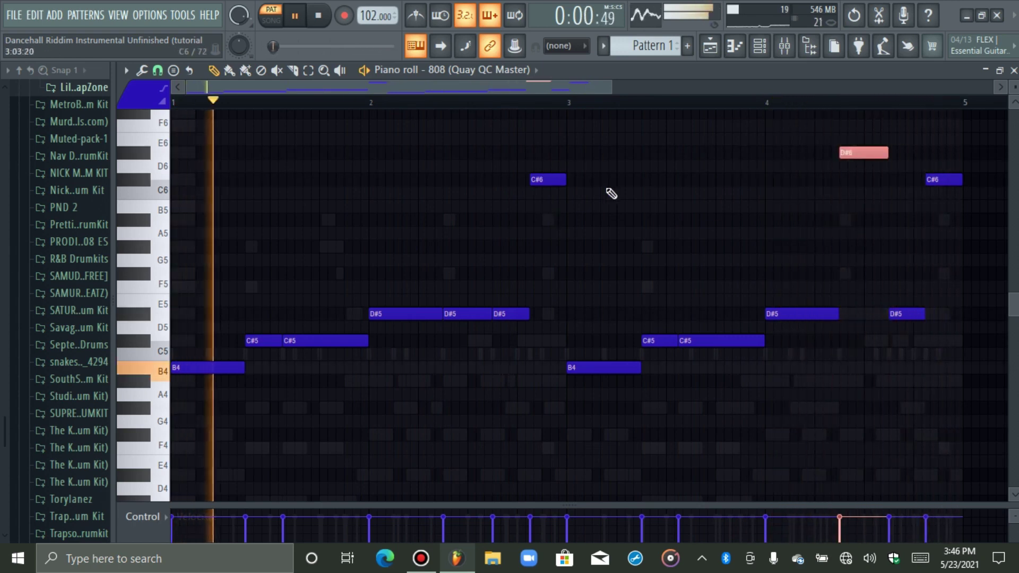
pyautogui.hotkey('ctrl', 'd')
pyautogui.moveTo(612, 88); pyautogui.dragTo(592, 89)
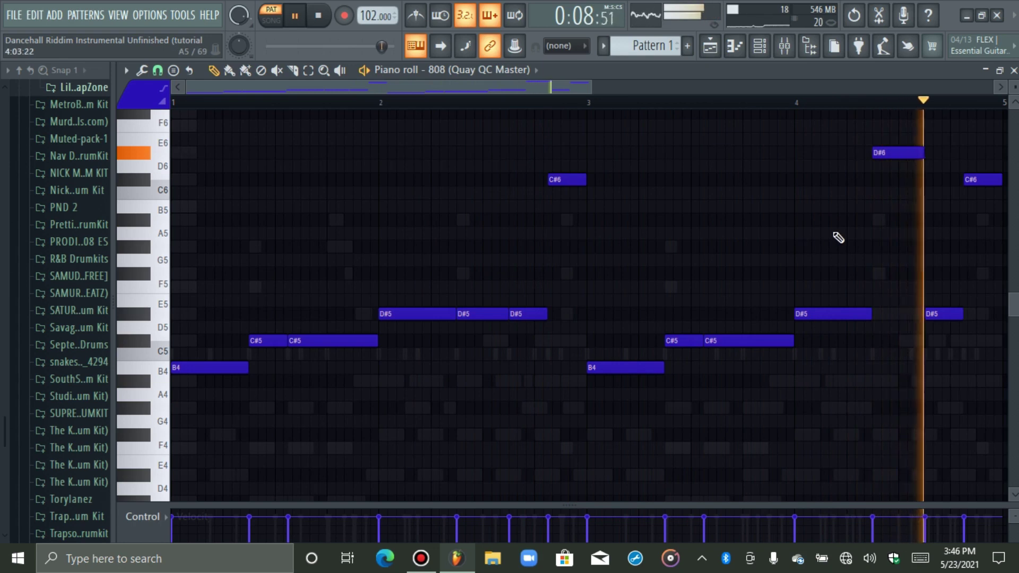
pyautogui.moveTo(591, 89); pyautogui.dragTo(569, 89)
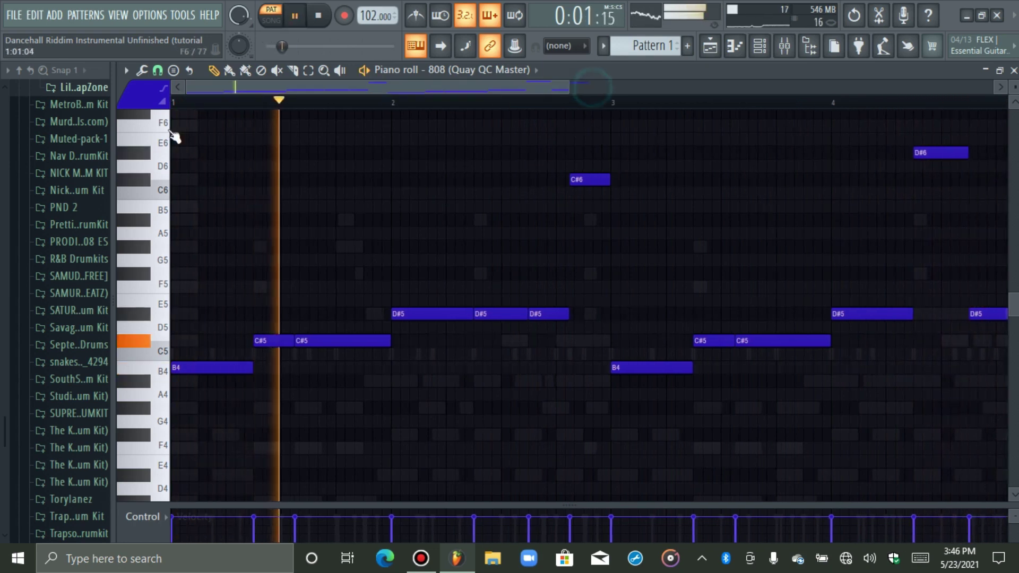
# Step: Enable slide notes, add a C#6 slide note just before bar 2's C#6 note, and set playback to start in bar 2
pyautogui.click(163, 102)
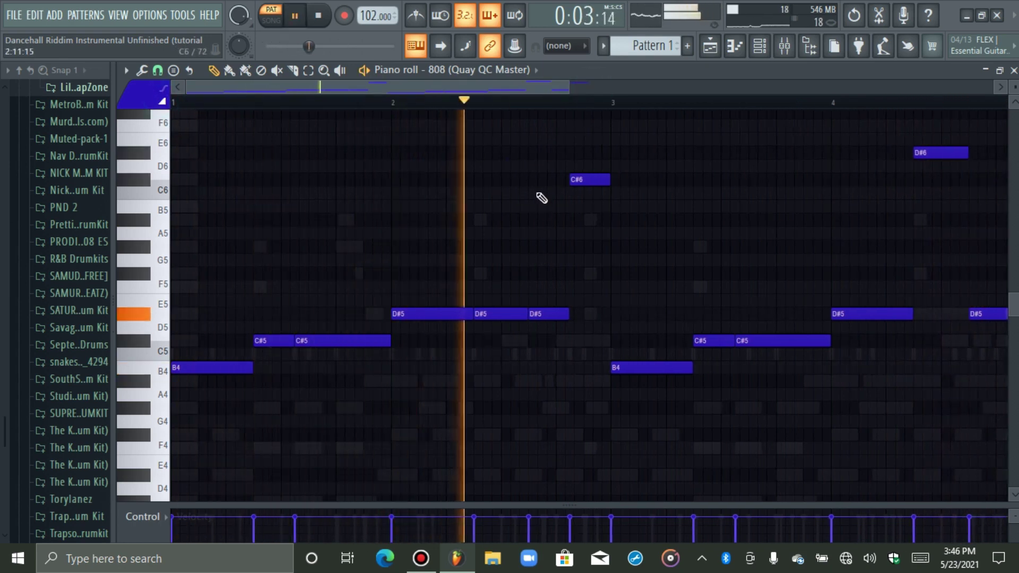
pyautogui.click(538, 166)
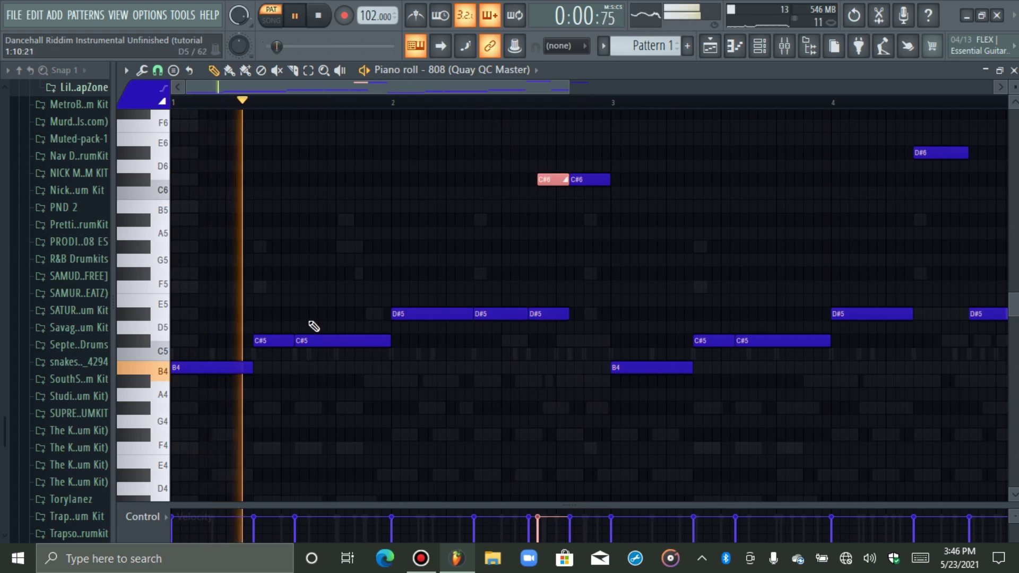
pyautogui.click(437, 102)
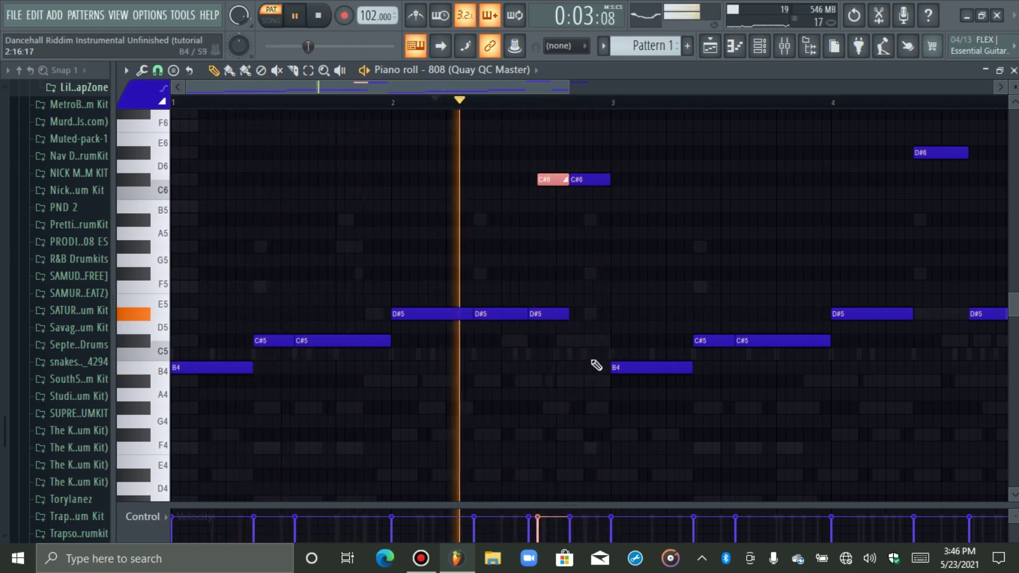
# Step: Try a 0:02:00 long slide note at 2:15:00, starting on D#5 and moving through other octaves to C#5, and delete it
pyautogui.click(587, 314)
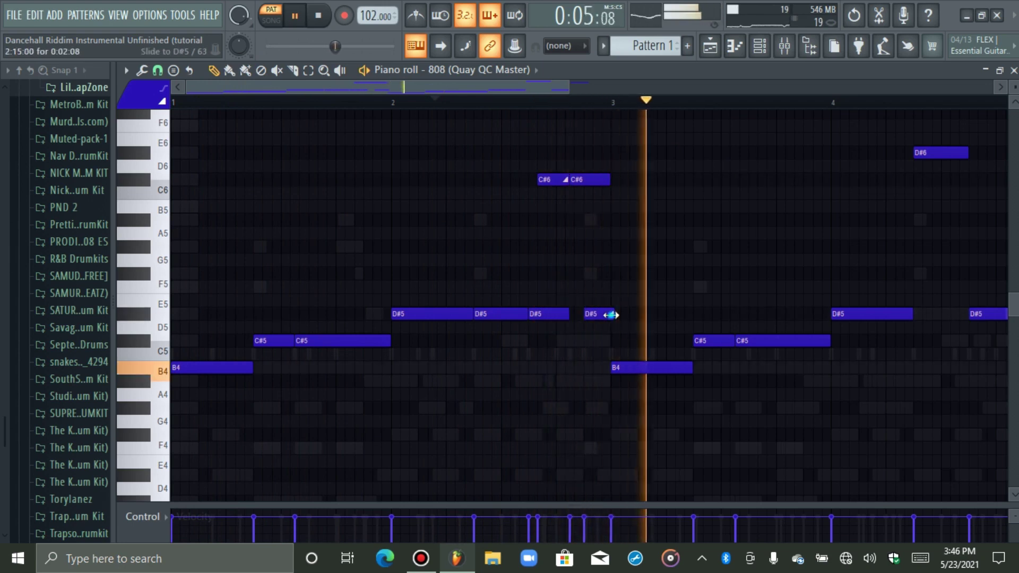
pyautogui.moveTo(600, 313); pyautogui.dragTo(609, 330)
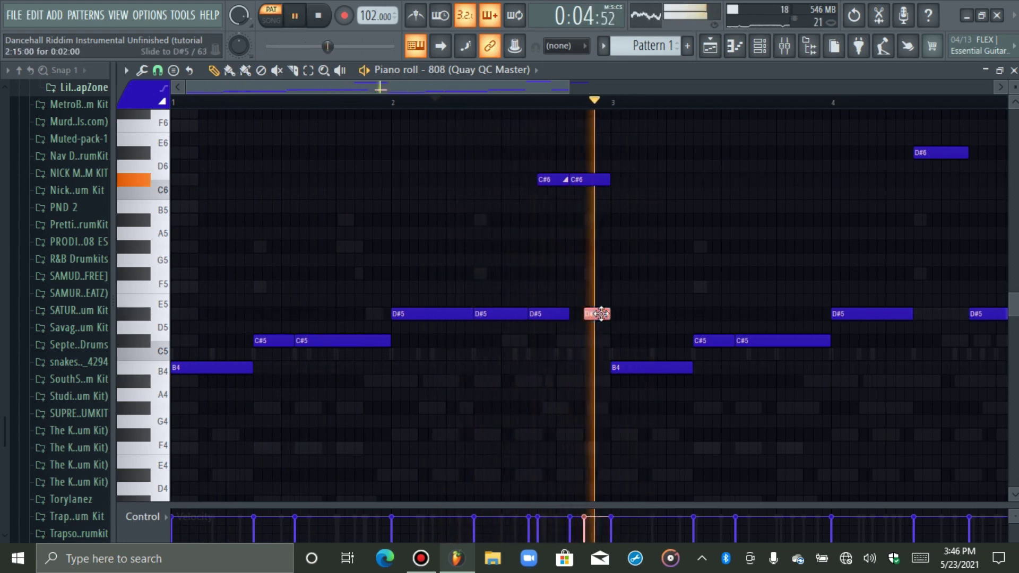
pyautogui.hotkey('ctrl', 'Up')
pyautogui.hotkey('shift', 'Down')
pyautogui.hotkey('shift', 'Down')
pyautogui.hotkey('ctrl', 'Down')
pyautogui.press('space')
pyautogui.hotkey('ctrl', 'Down')
pyautogui.press('space')
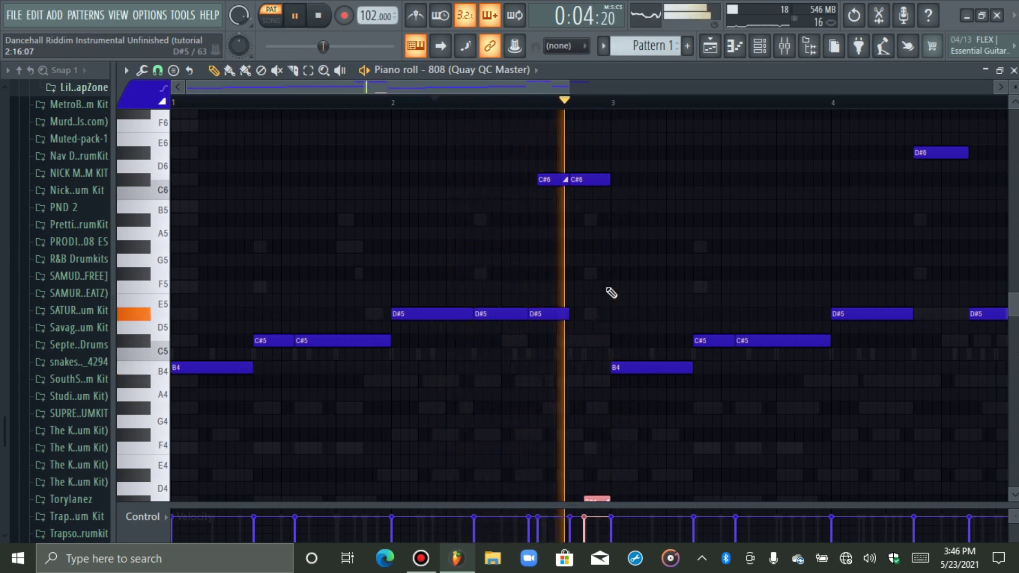
pyautogui.hotkey('ctrl', 'Up')
pyautogui.press('space')
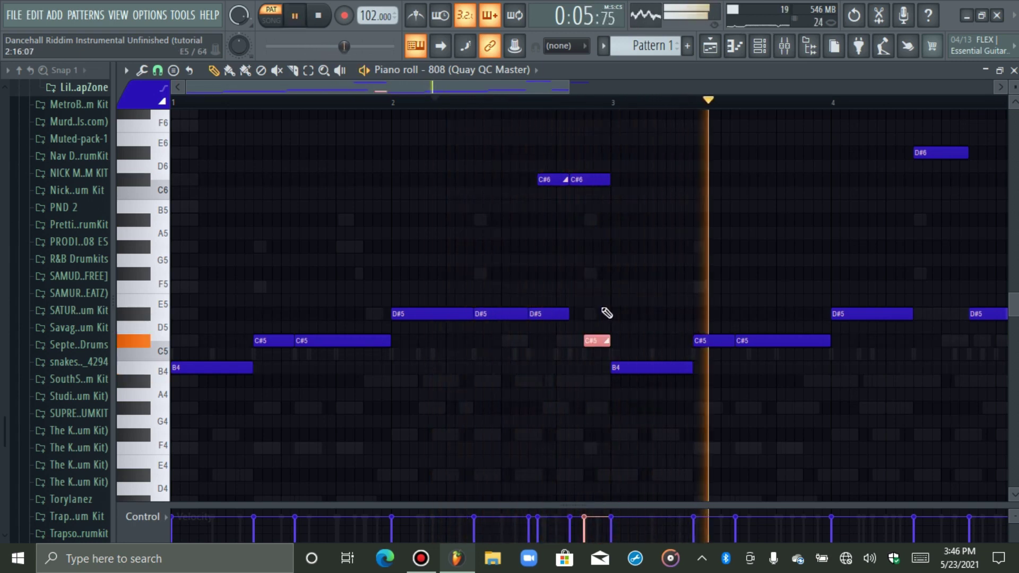
pyautogui.rightClick(604, 341)
# Step: Try an A#5 slide note at the end of bar 2 and drop it an octave to A#4
pyautogui.press('space')
pyautogui.click(590, 221)
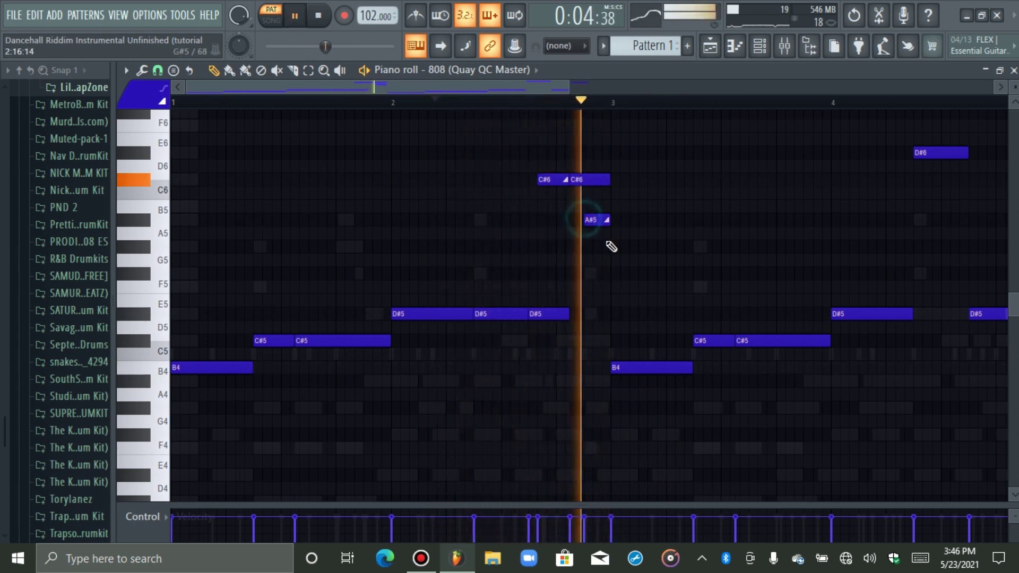
pyautogui.press('space')
pyautogui.press('space')
pyautogui.keyDown('ctrl'); pyautogui.click(597, 222); pyautogui.keyUp('ctrl')
pyautogui.hotkey('ctrl', 'Down')
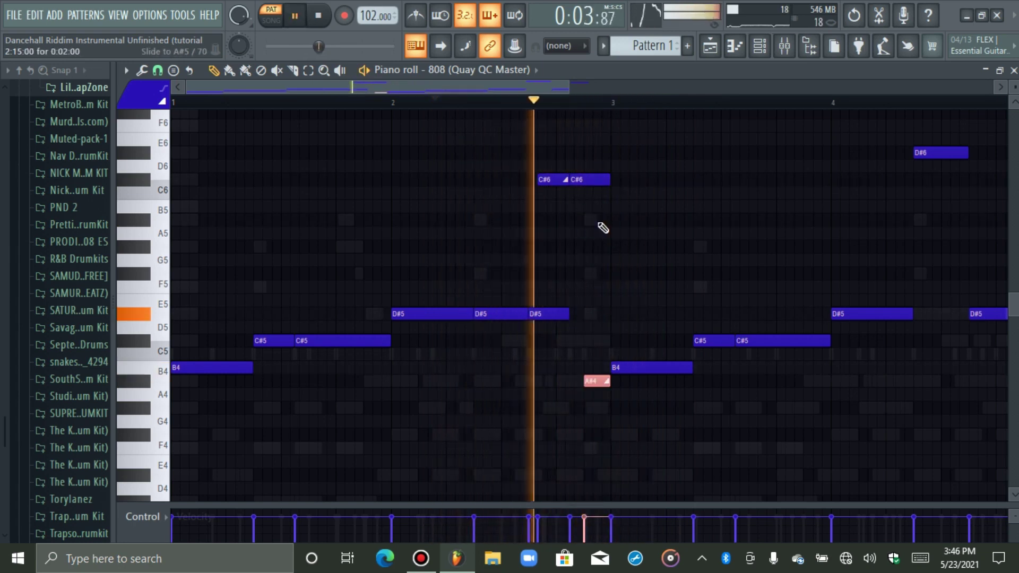
# Step: Try the slide note at the end of bar 2 on B4, glance at the channel rack, and delete the slide note
pyautogui.press('space')
pyautogui.press('space')
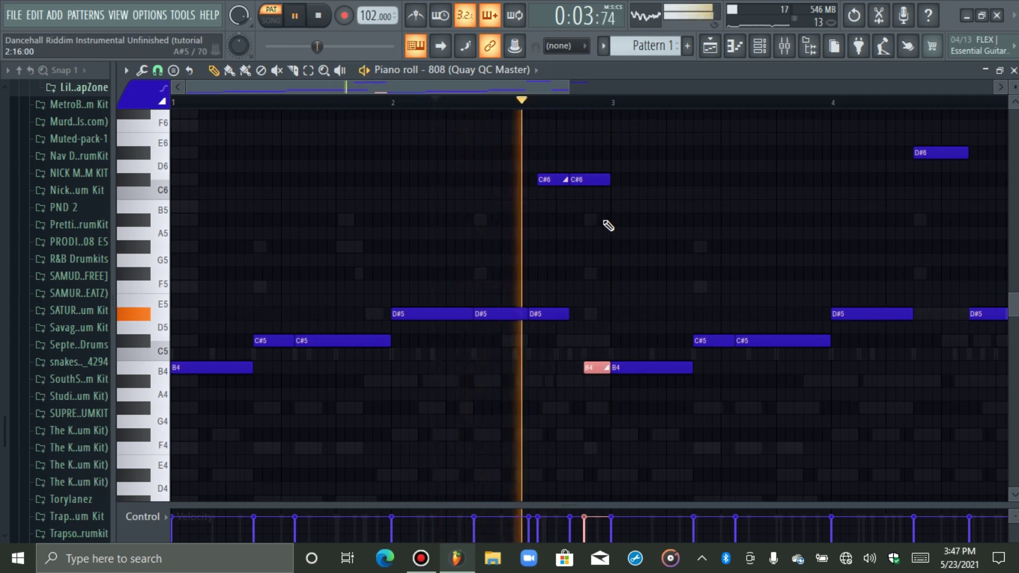
pyautogui.press('space')
pyautogui.press('space')
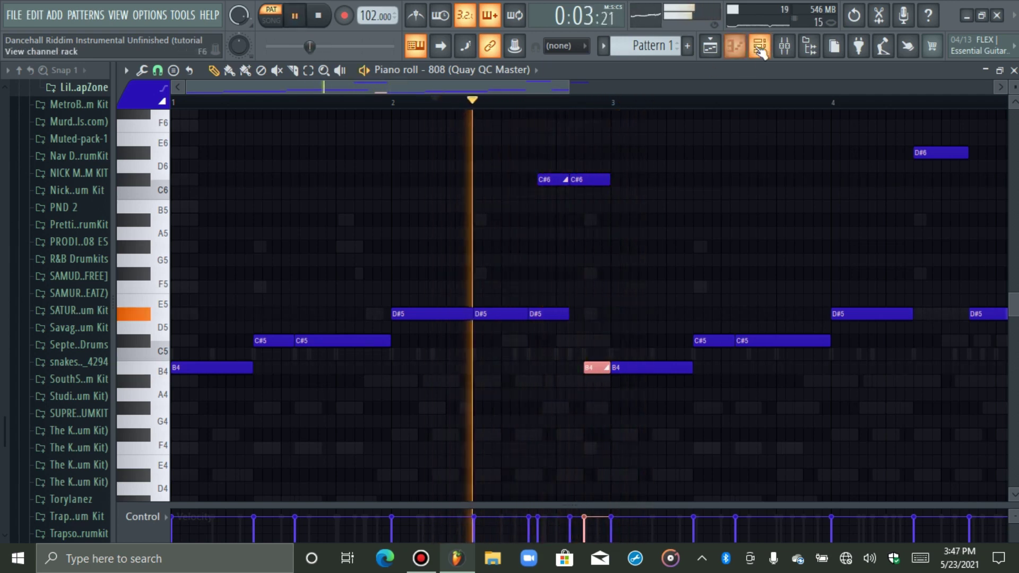
pyautogui.press('space')
pyautogui.press('F6')
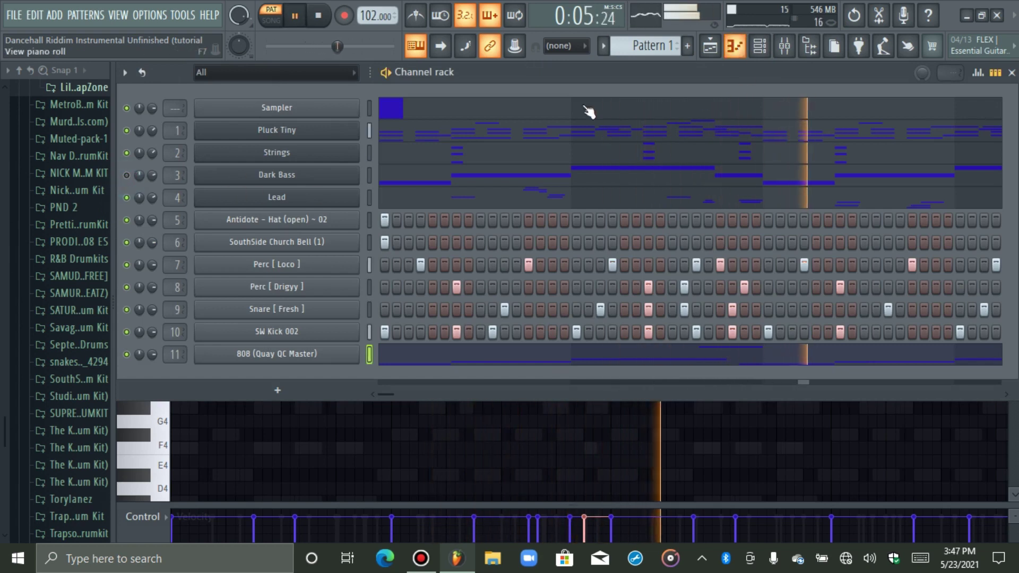
pyautogui.click(735, 46)
pyautogui.rightClick(607, 365)
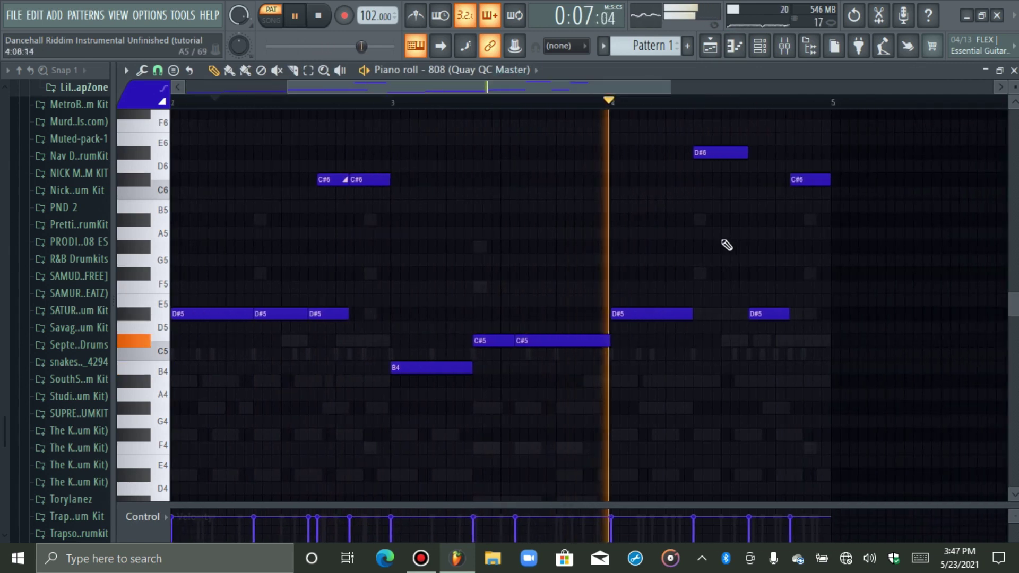
# Step: Add a D#5 slide note at 4:09:00 beneath the start of the D#6 note, keeping only that one slide
pyautogui.click(723, 314)
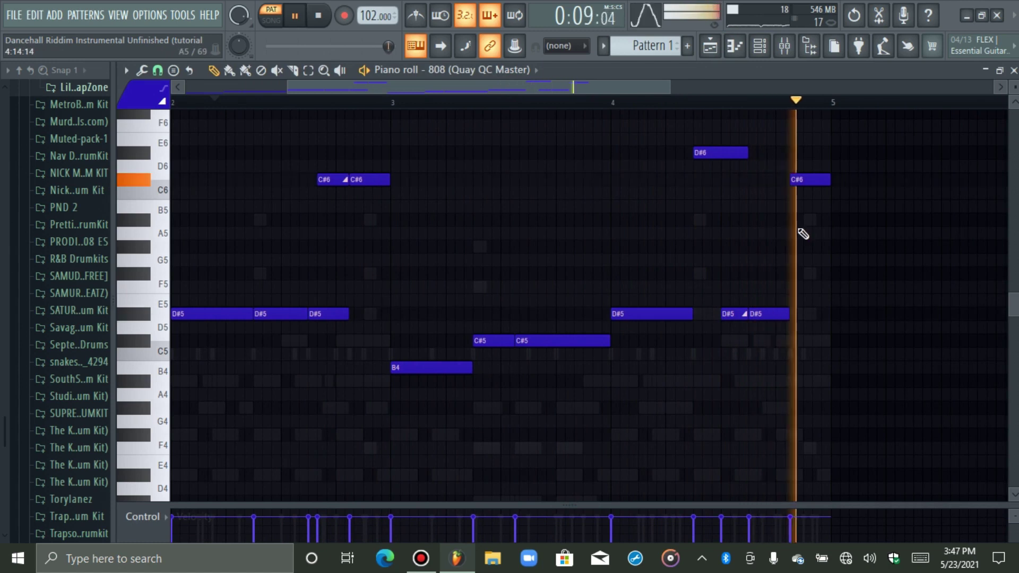
pyautogui.click(695, 276)
pyautogui.moveTo(708, 276); pyautogui.dragTo(710, 316)
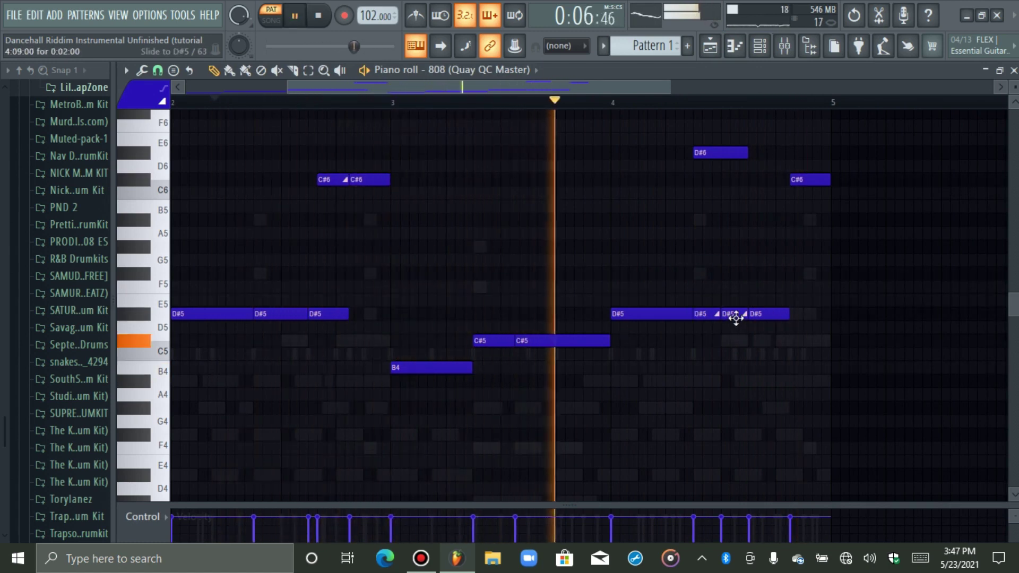
pyautogui.rightClick(736, 315)
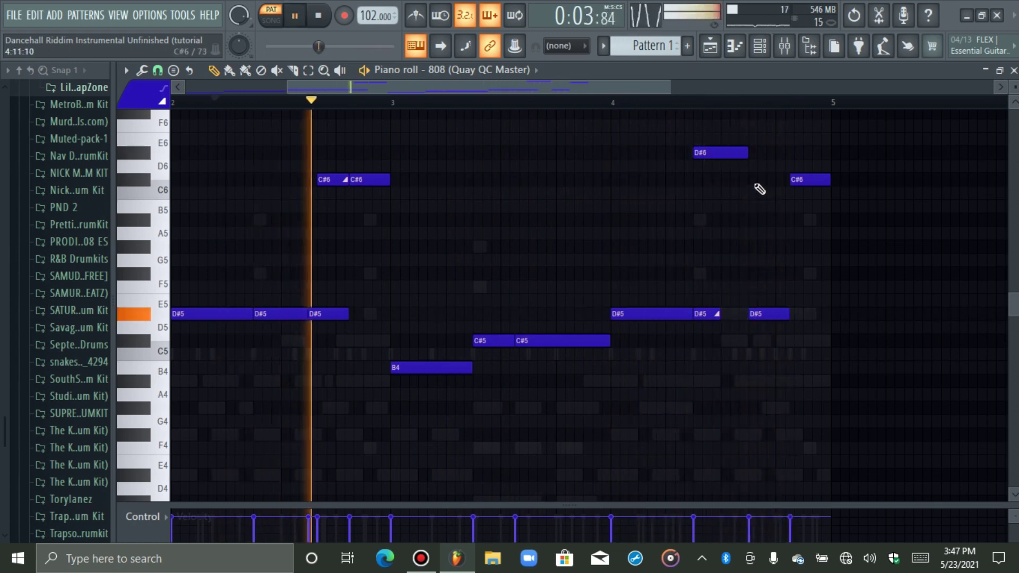
# Step: Add another slide note in bar 4 and place it on C#6 at 4:12:00, just before the final C#6 note
pyautogui.click(768, 180)
pyautogui.moveTo(767, 179); pyautogui.dragTo(763, 153)
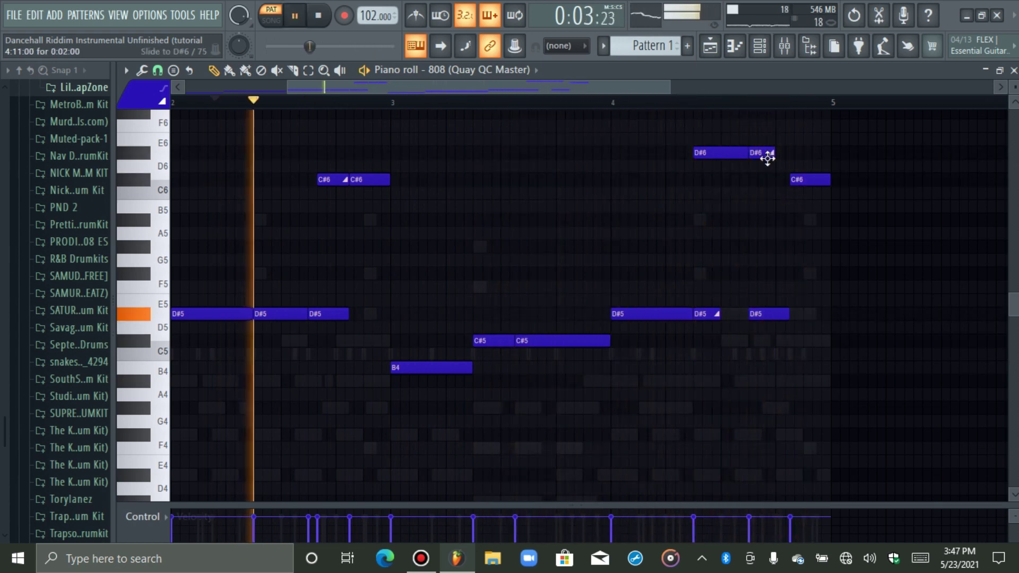
pyautogui.moveTo(767, 155); pyautogui.dragTo(776, 181)
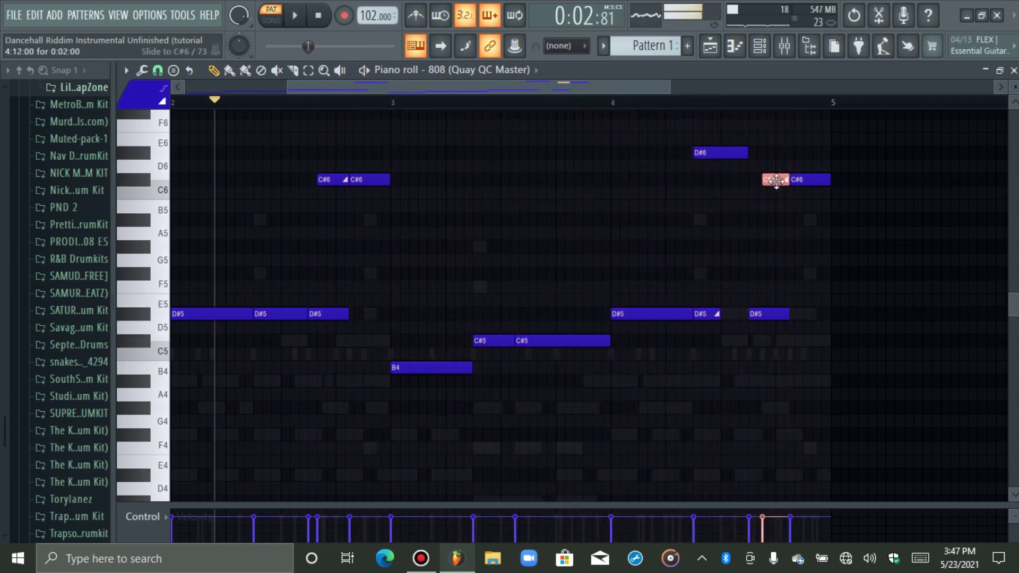
# Step: Try the slide note before bar 4's final C#6 on D#6 and on D6
pyautogui.hotkey('shift', 'Up')
pyautogui.hotkey('shift', 'Up')
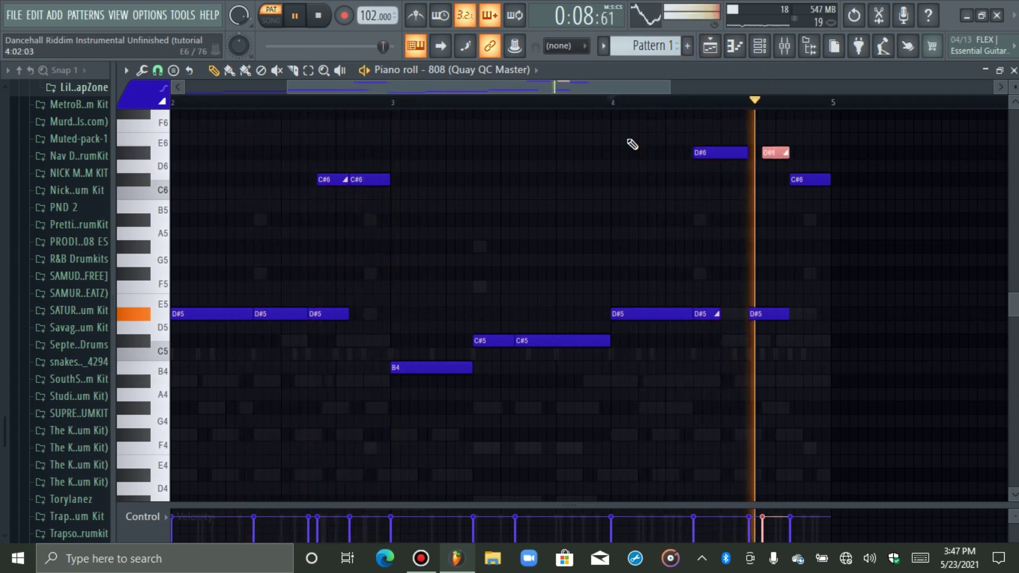
pyautogui.hotkey('shift', 'Down')
pyautogui.hotkey('shift', 'Down')
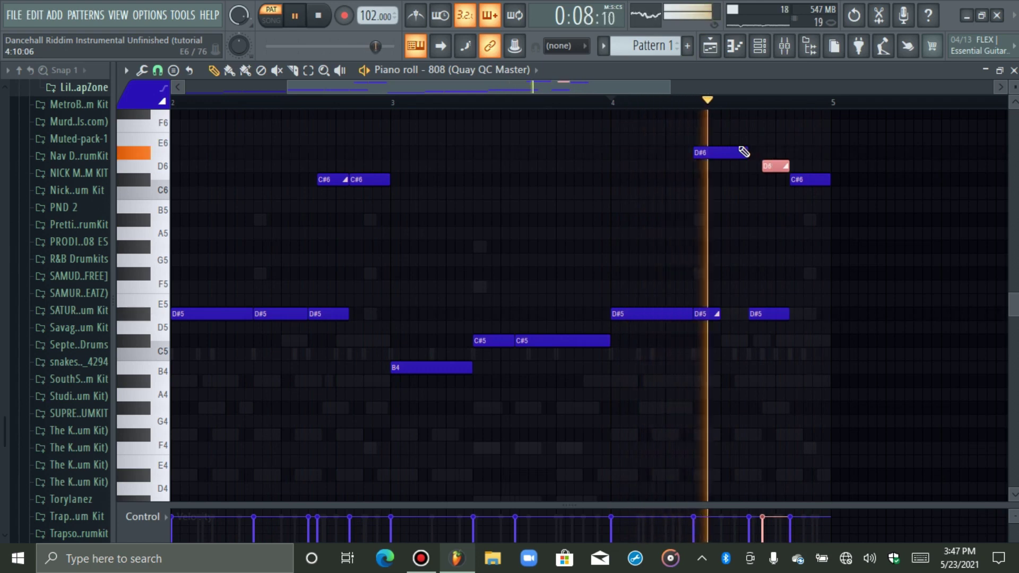
# Step: Restart playback and move the slide note at 4:12:00 down to D#4
pyautogui.press('space')
pyautogui.press('space')
pyautogui.hotkey('ctrl', 'Down')
pyautogui.hotkey('shift', 'Up')
pyautogui.hotkey('shift', 'Up')
pyautogui.hotkey('ctrl', 'Down')
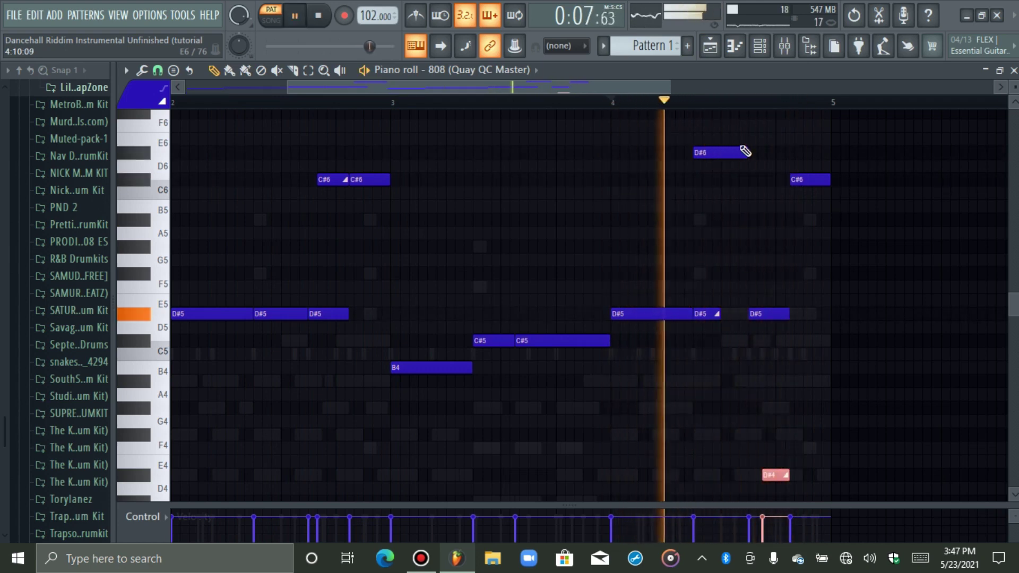
# Step: Delete the D#4 slide note at 4:12:00 and add a D#5 slide note at 4:15:00 beneath the final C#6 note
pyautogui.keyDown('ctrl'); pyautogui.click(782, 223); pyautogui.keyUp('ctrl')
pyautogui.rightClick(777, 474)
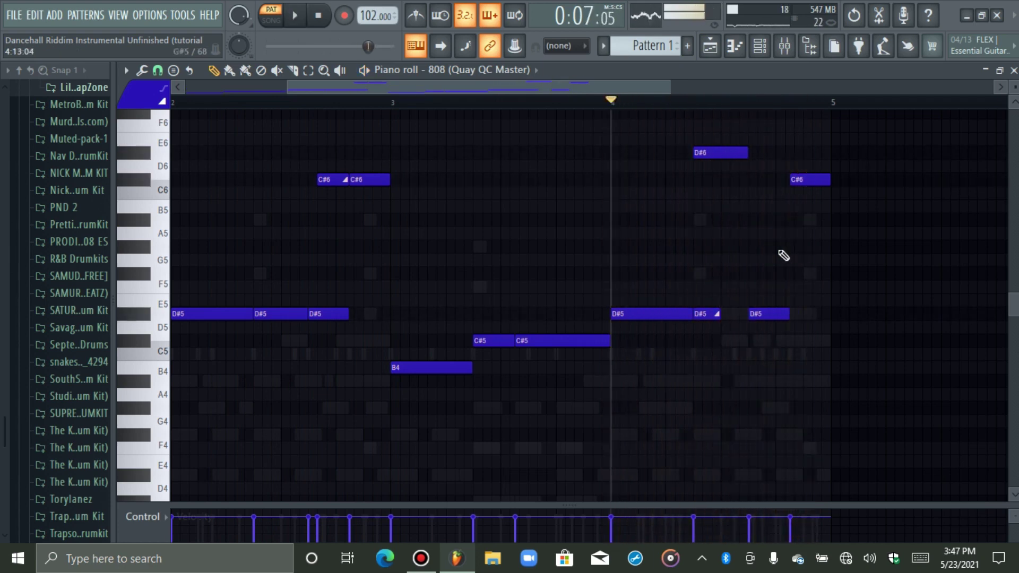
pyautogui.click(810, 317)
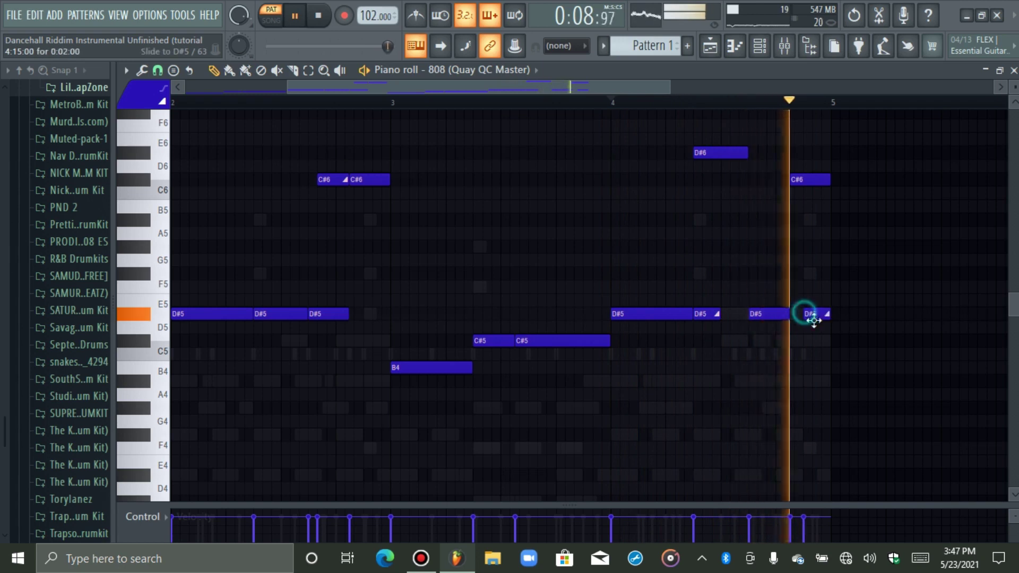
pyautogui.press('space')
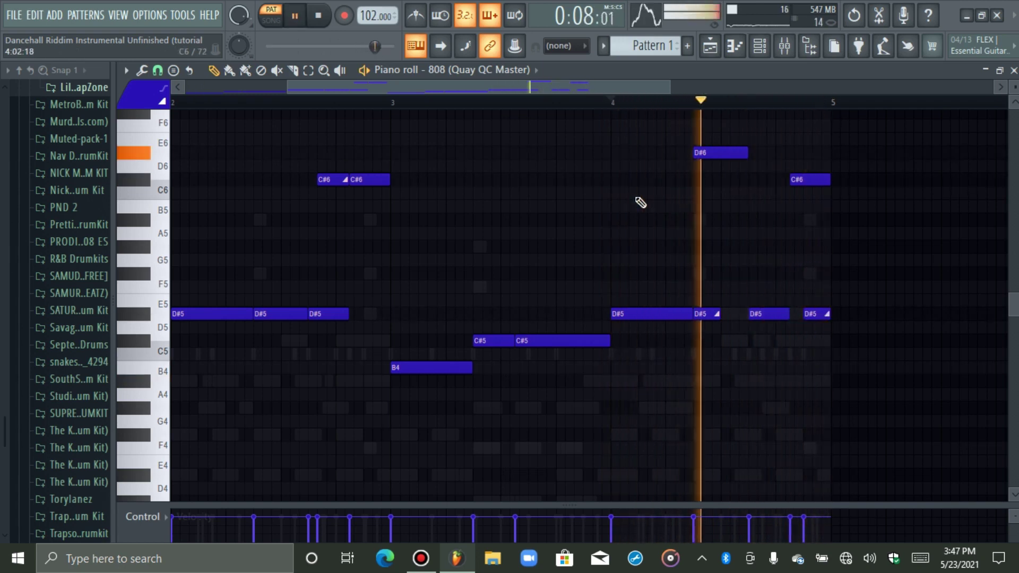
# Step: Lower the slide note at 4:15:00 two semitones to C#5, trying it one octave higher as well
pyautogui.moveTo(843, 271); pyautogui.dragTo(825, 394)
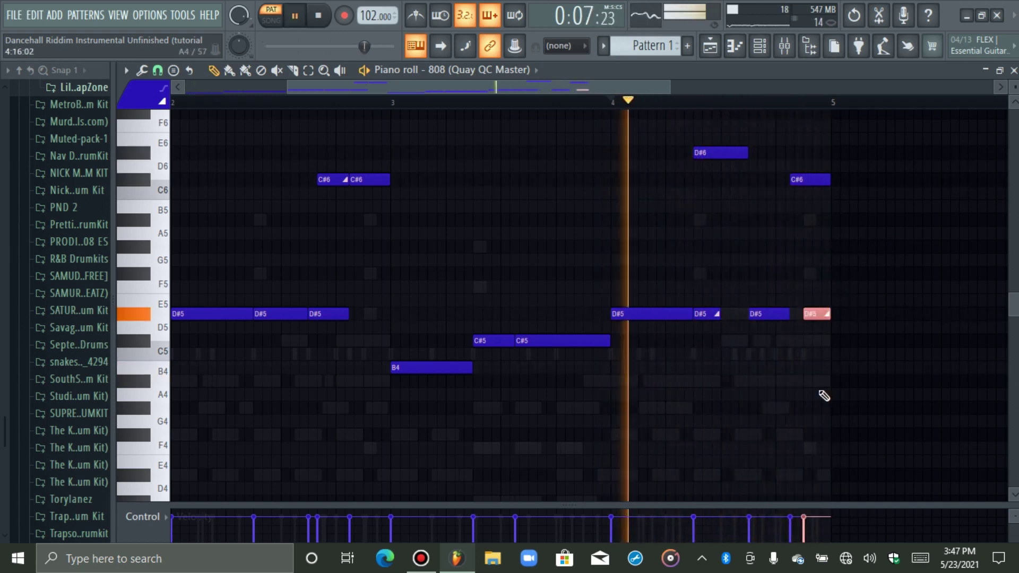
pyautogui.hotkey('shift', 'Down')
pyautogui.hotkey('shift', 'Down')
pyautogui.hotkey('ctrl', 'Up')
pyautogui.hotkey('ctrl', 'Down')
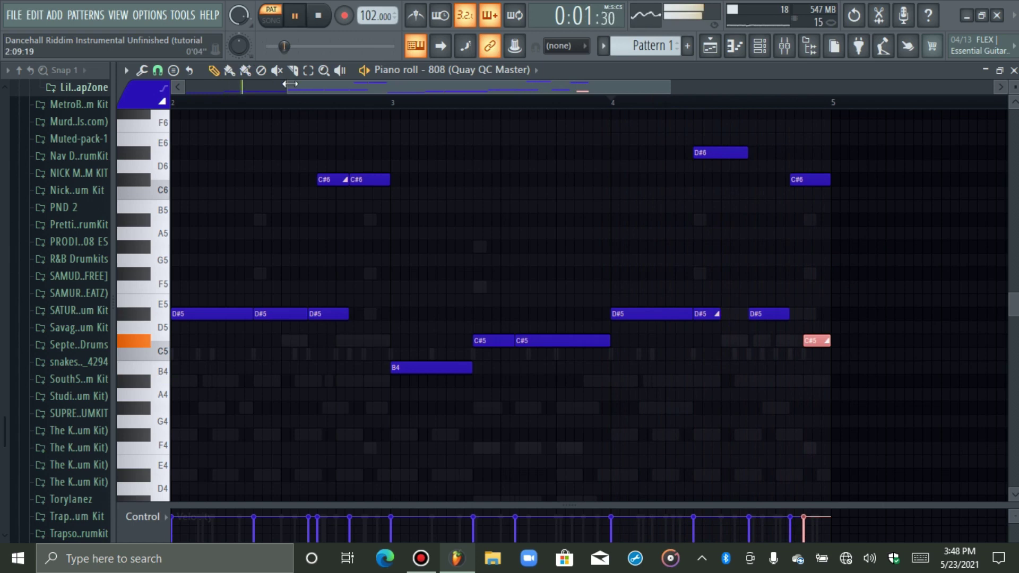
# Step: Play the whole four-bar 808 melody and compare its notes with the SW Kick 002 notes in the piano roll
pyautogui.moveTo(291, 83); pyautogui.dragTo(225, 74)
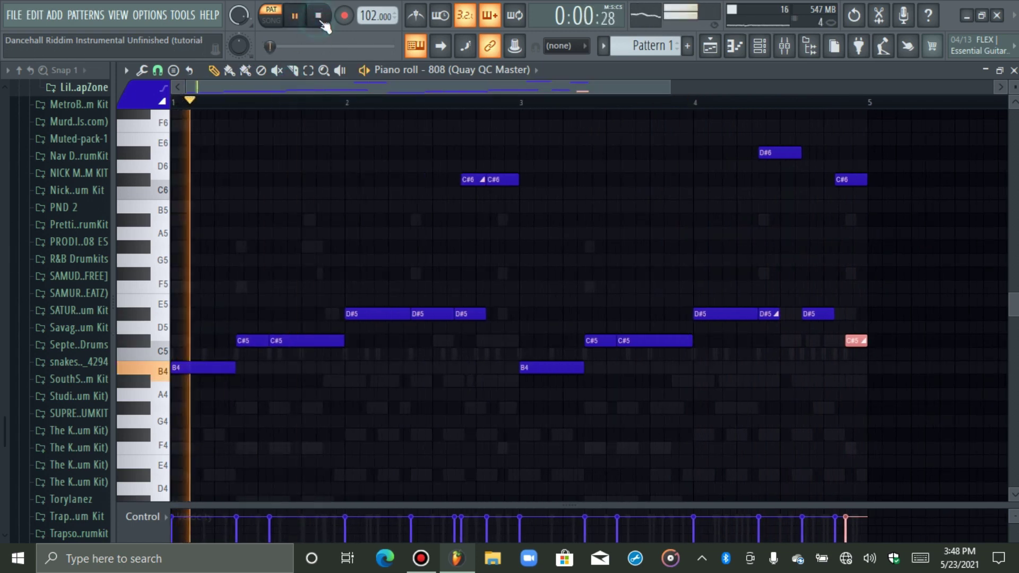
pyautogui.moveTo(670, 87); pyautogui.dragTo(589, 86)
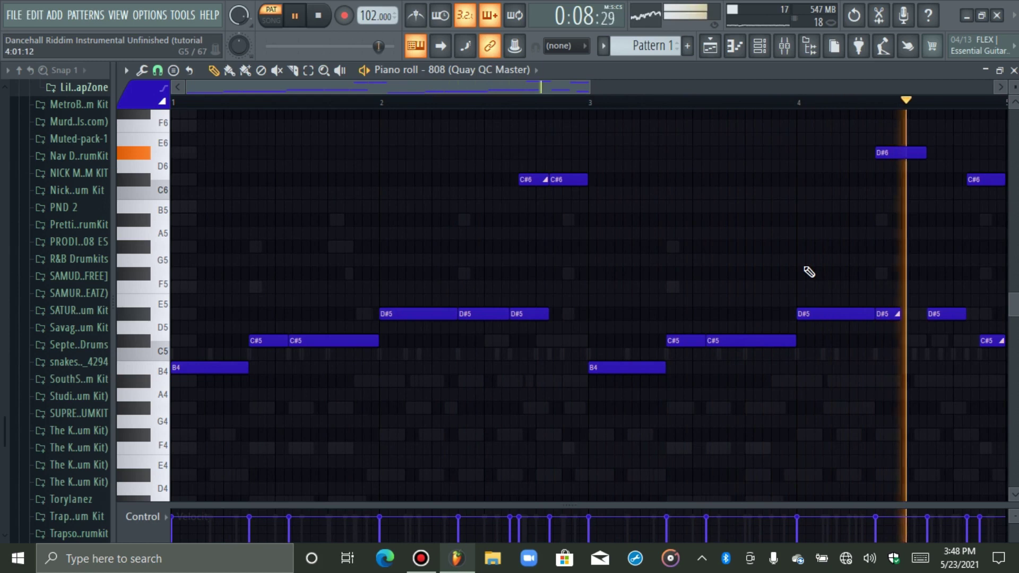
pyautogui.click(761, 47)
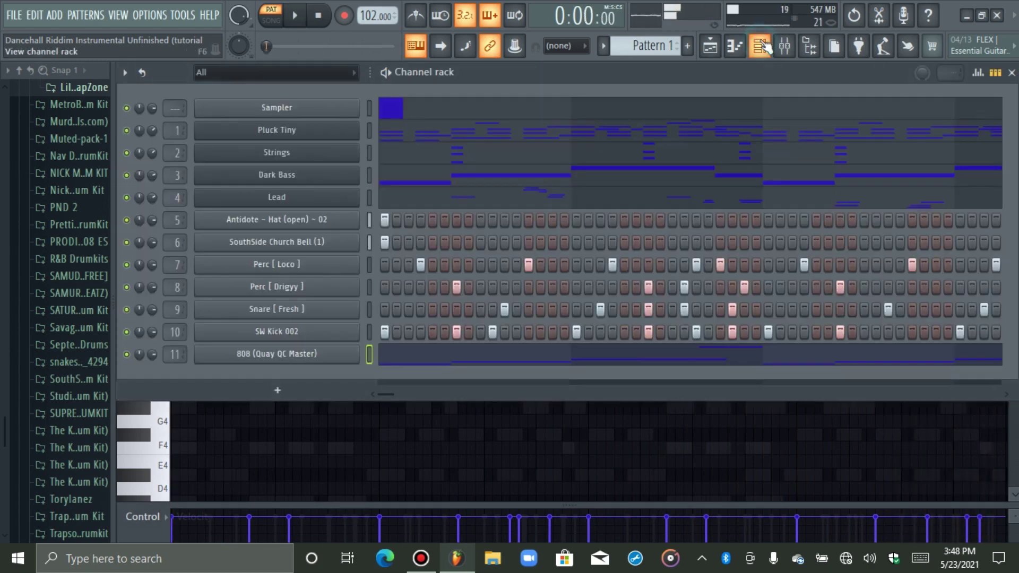
pyautogui.click(743, 45)
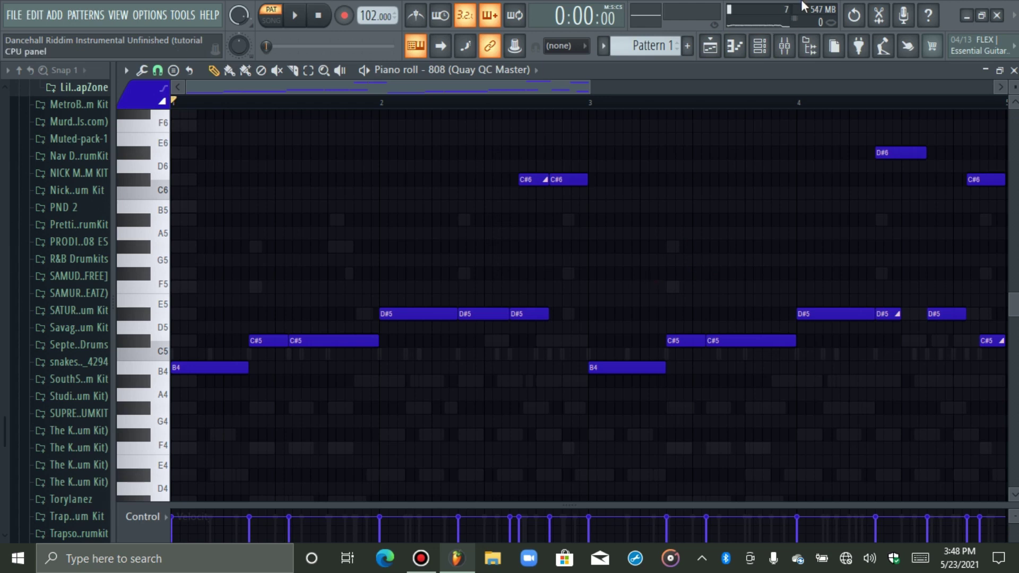
pyautogui.click(762, 47)
pyautogui.rightClick(262, 332)
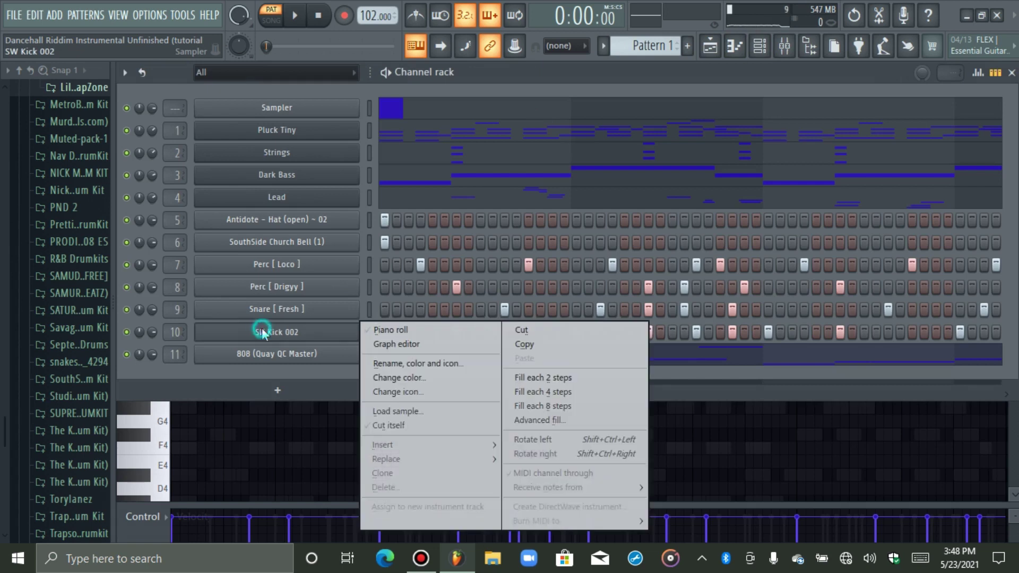
pyautogui.click(322, 340)
pyautogui.click(732, 53)
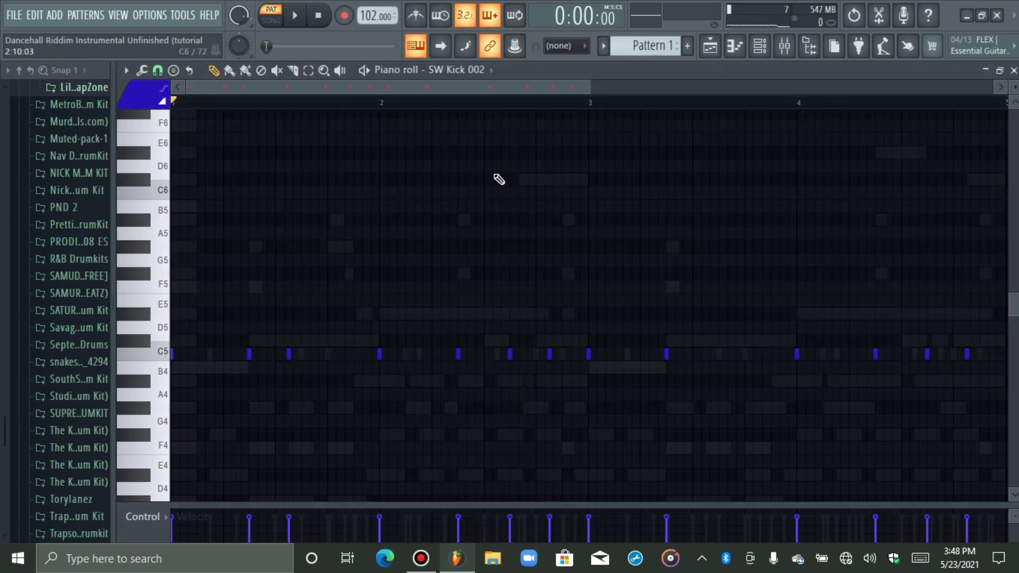
pyautogui.click(472, 70)
pyautogui.click(492, 252)
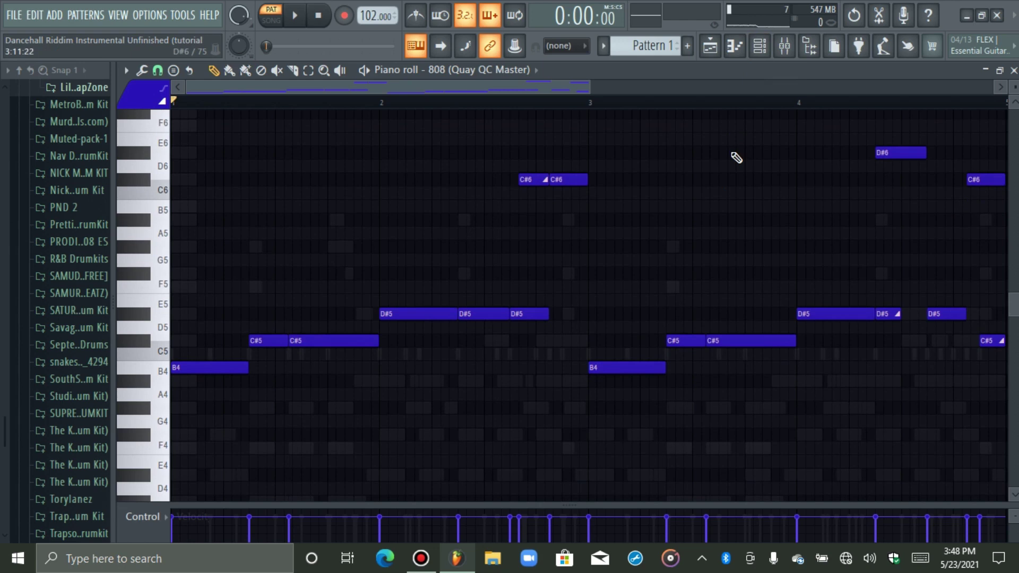
# Step: Return to the channel rack and browse to the hi-hats folder of the Aries kit in the Afro drum kits
pyautogui.click(759, 48)
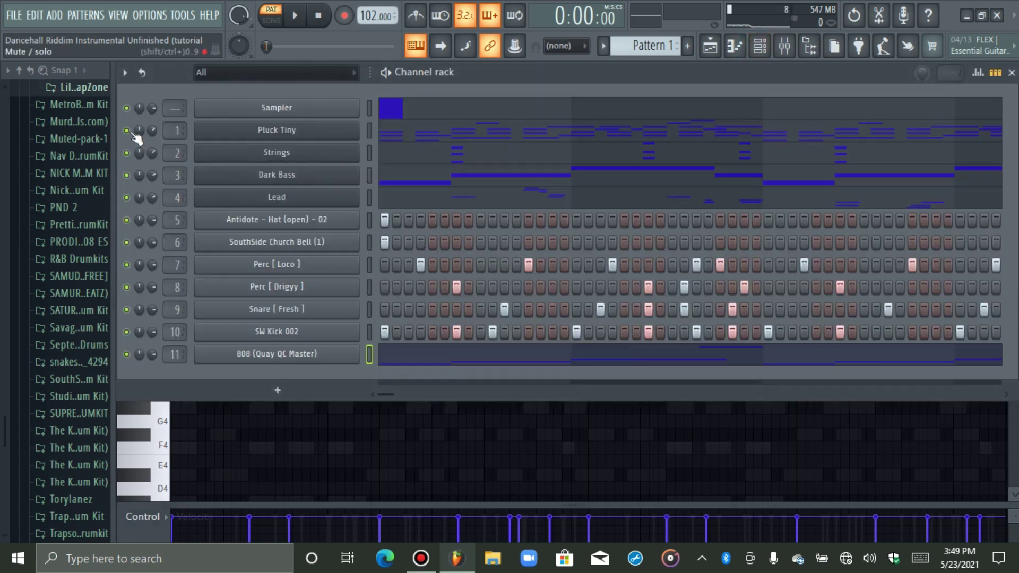
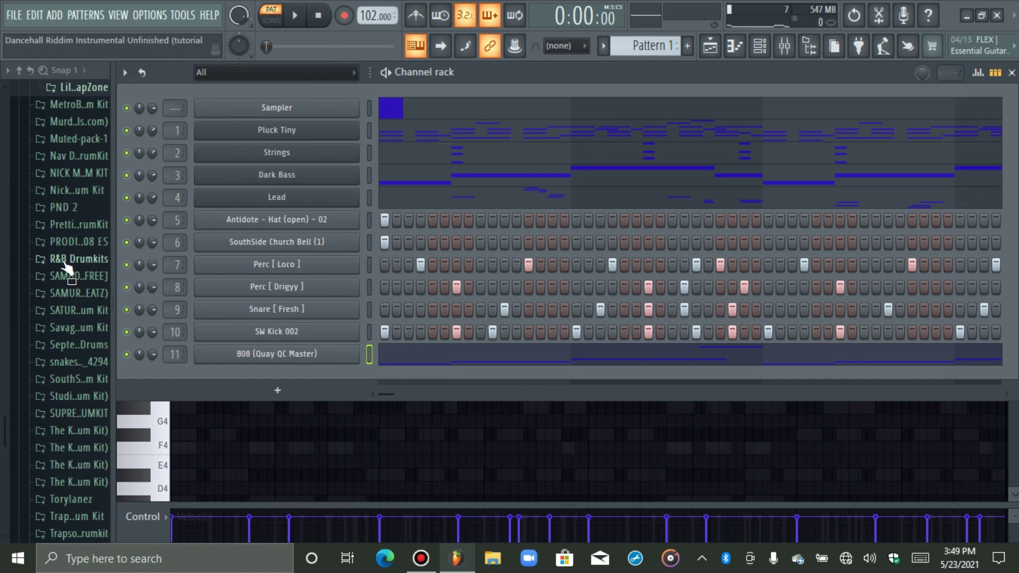
pyautogui.scroll(4, 74, 249)
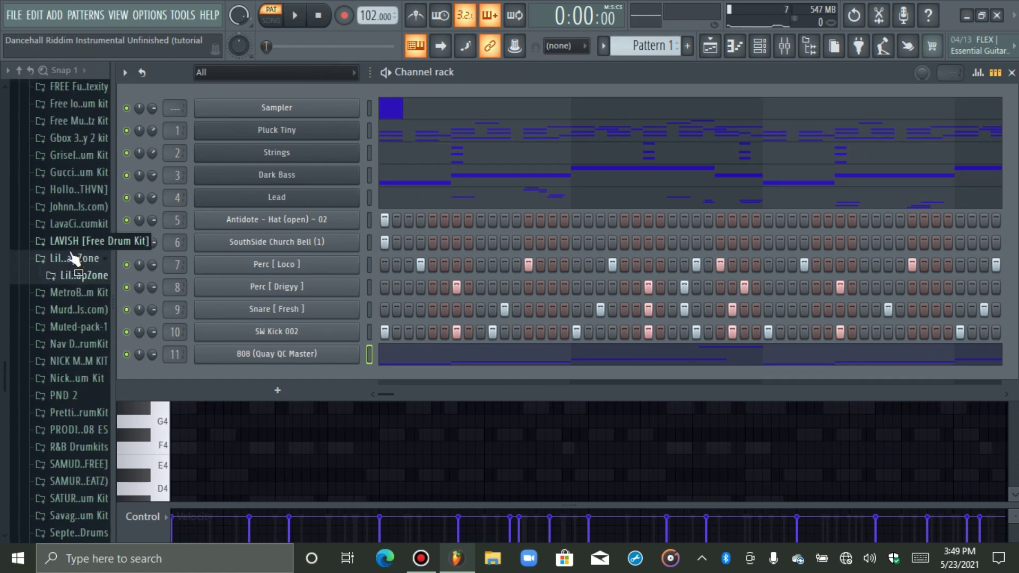
pyautogui.scroll(6, 77, 260)
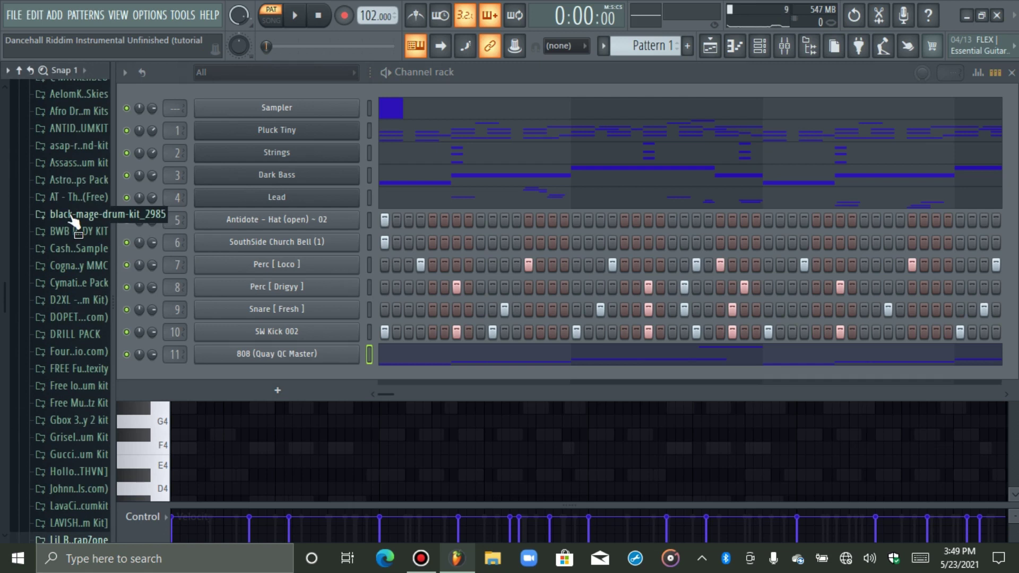
pyautogui.click(80, 113)
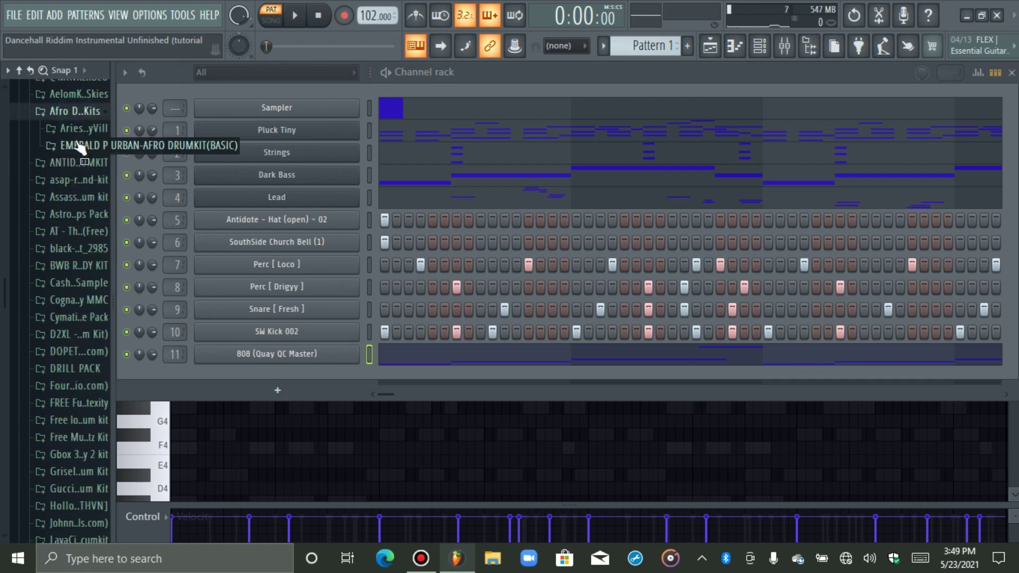
pyautogui.click(77, 130)
pyautogui.click(80, 197)
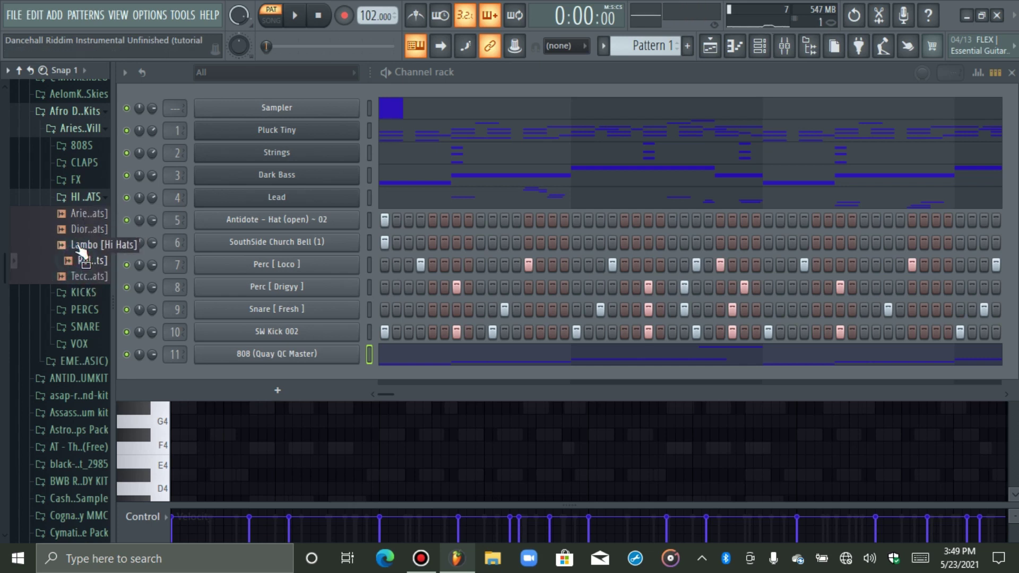
# Step: Audition the Dior and Aries hi-hats over the beat and add Aries [Hi Hats] as a new channel below the 808
pyautogui.click(75, 229)
pyautogui.click(80, 214)
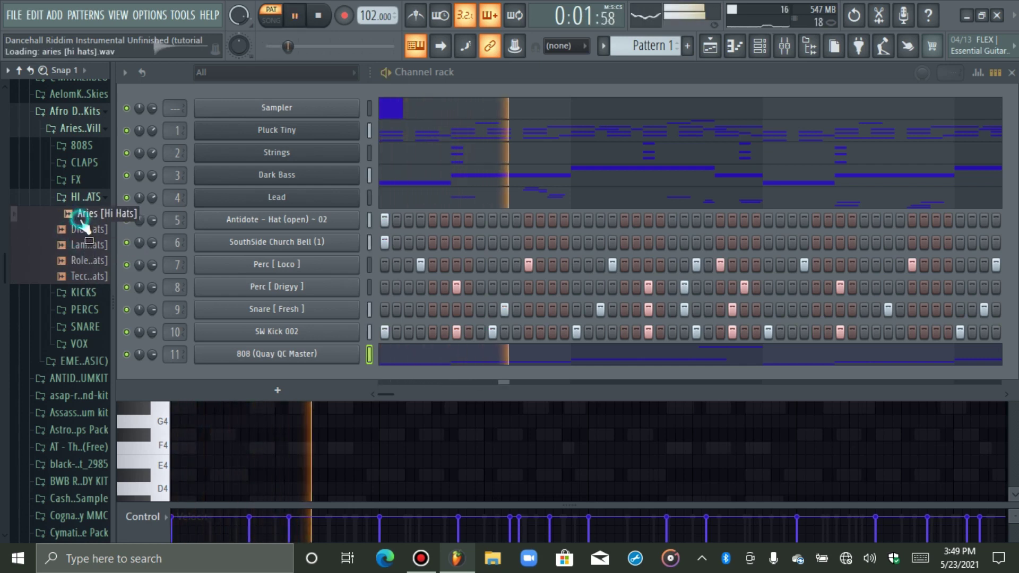
pyautogui.press('space')
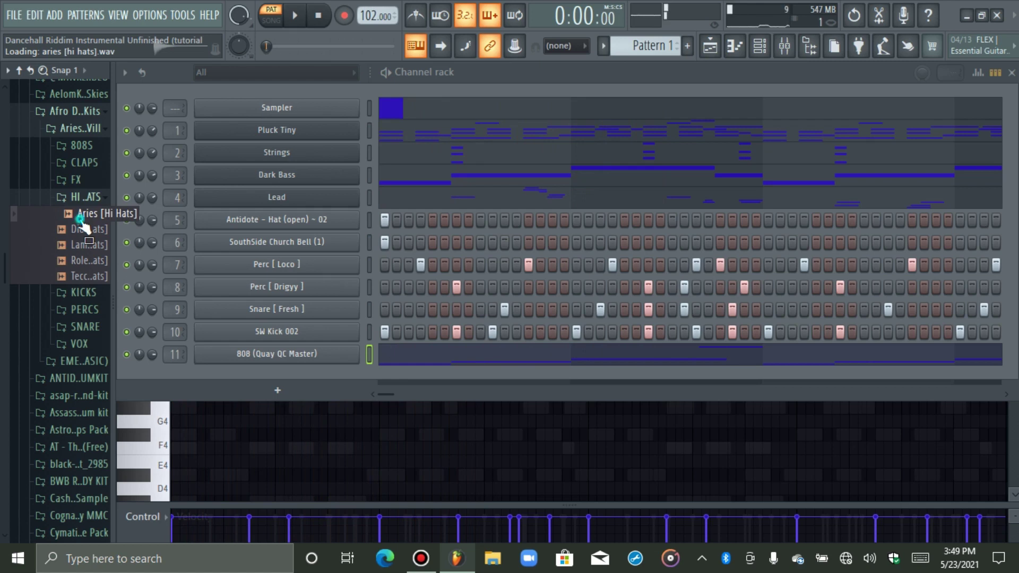
pyautogui.moveTo(231, 365); pyautogui.dragTo(234, 374)
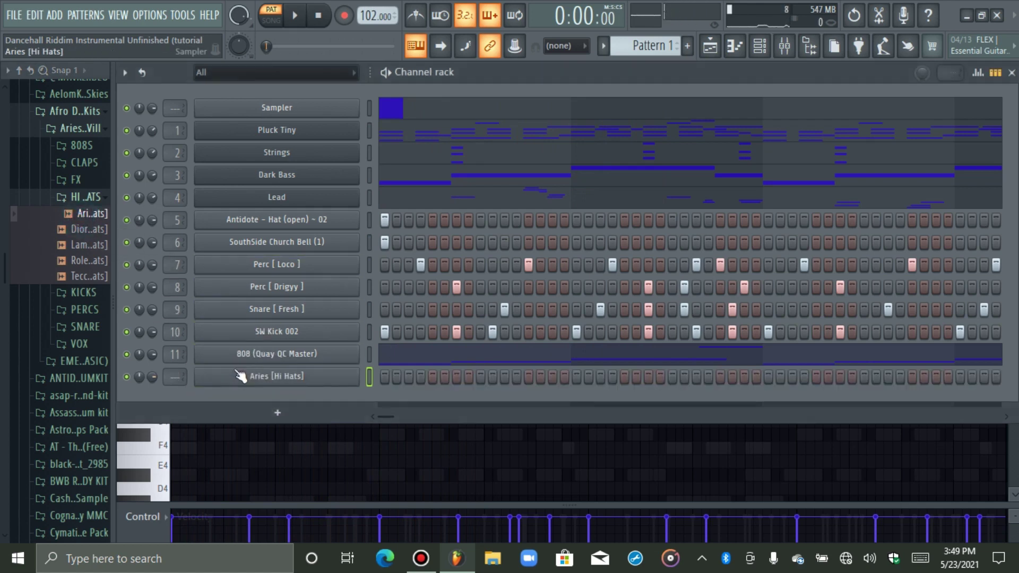
# Step: Place Aries hi-hat hits on steps 1, 6, 12 and 14 while the pattern plays
pyautogui.click(273, 376)
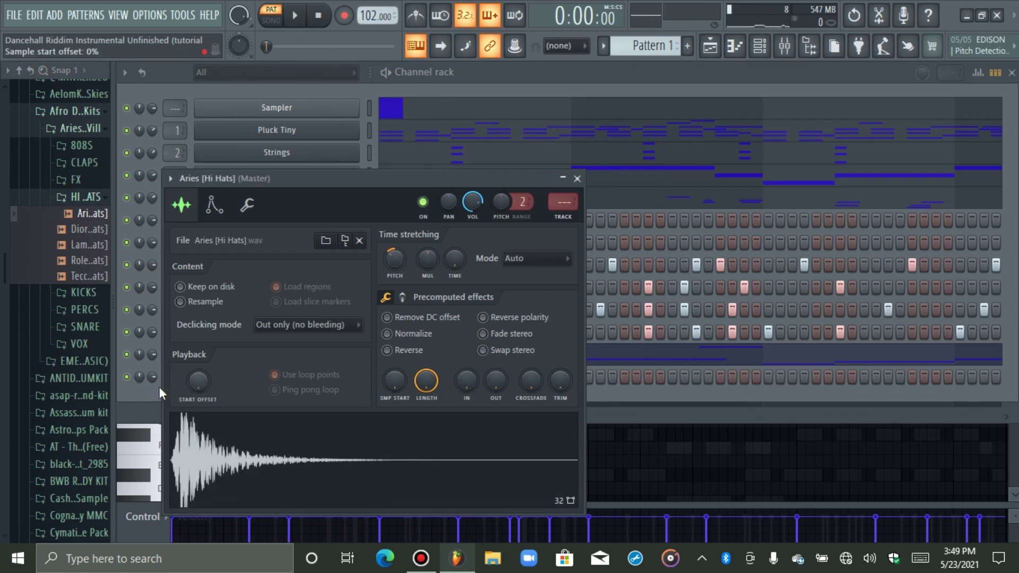
pyautogui.click(141, 394)
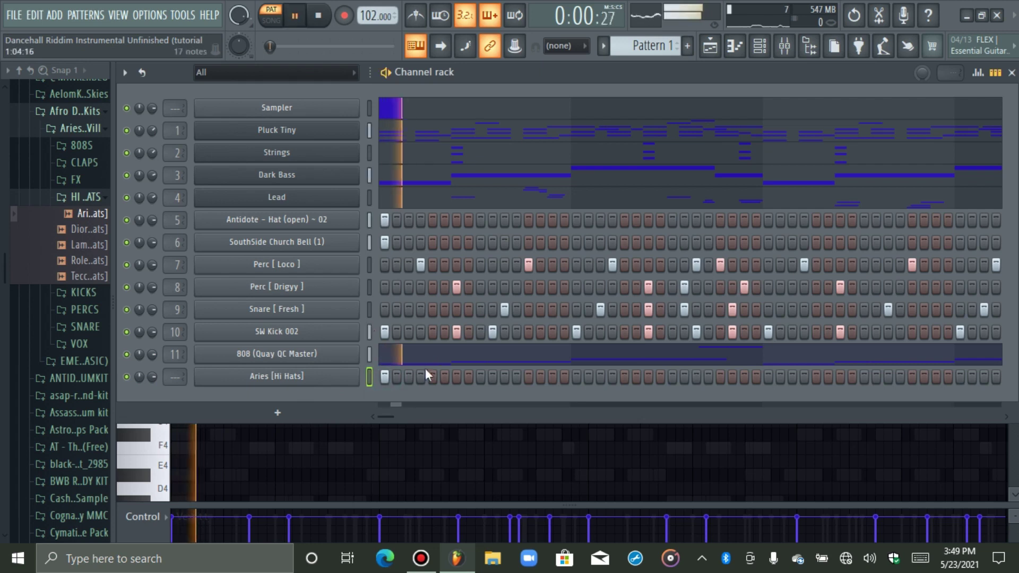
pyautogui.click(517, 376)
pyautogui.press('space')
pyautogui.press('space')
pyautogui.click(445, 377)
pyautogui.click(541, 377)
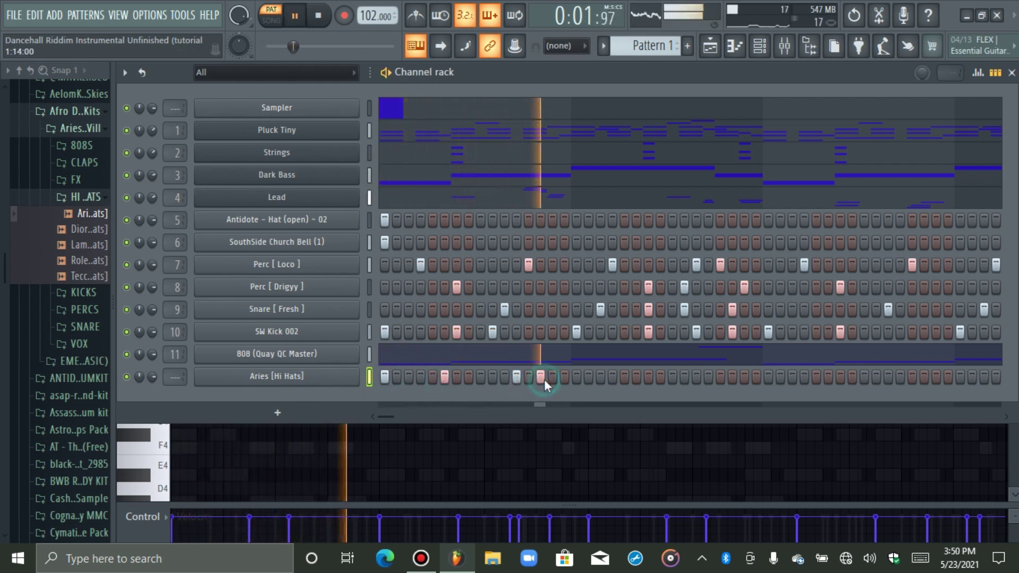
# Step: Add hi-hat hits on steps 7 and 10 and remove the ones on steps 12 and 14
pyautogui.click(455, 377)
pyautogui.click(493, 377)
pyautogui.click(517, 377)
pyautogui.click(540, 377)
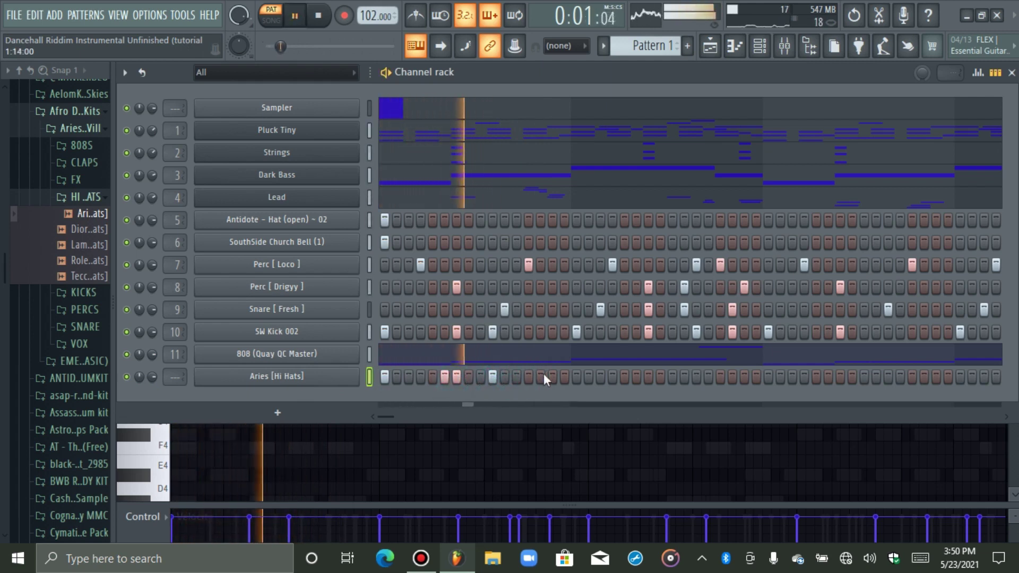
# Step: Extend the hi-hat rhythm with hits on steps 15, 17, 22, 28 and 30, and stop playback
pyautogui.click(552, 377)
pyautogui.click(575, 378)
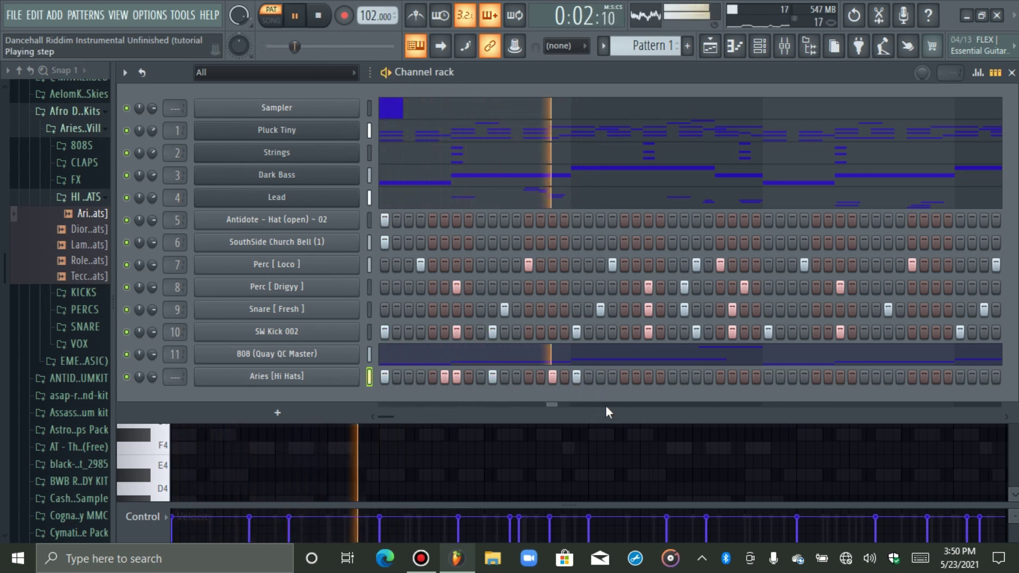
pyautogui.click(636, 378)
pyautogui.click(709, 378)
pyautogui.click(733, 378)
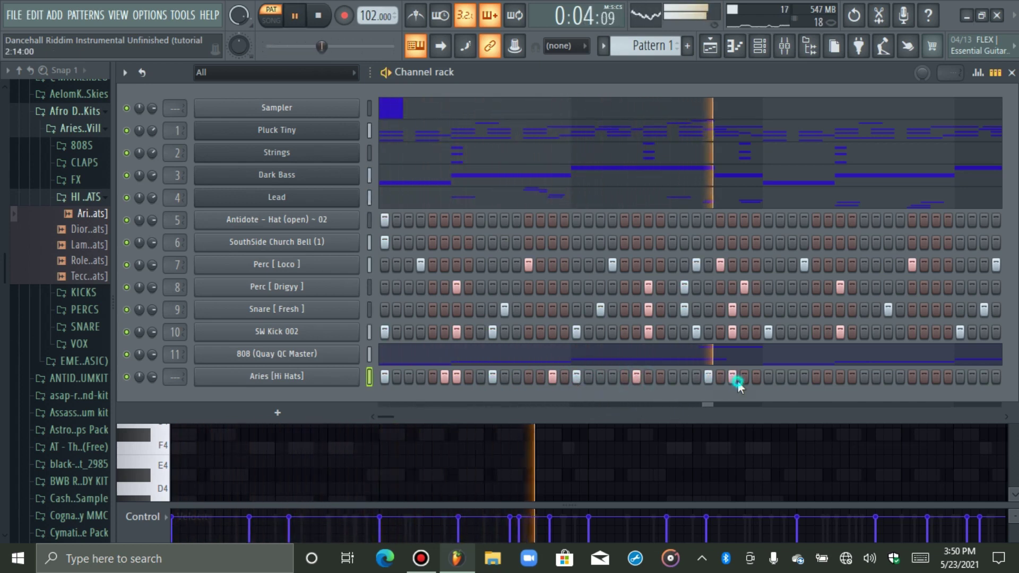
pyautogui.press('space')
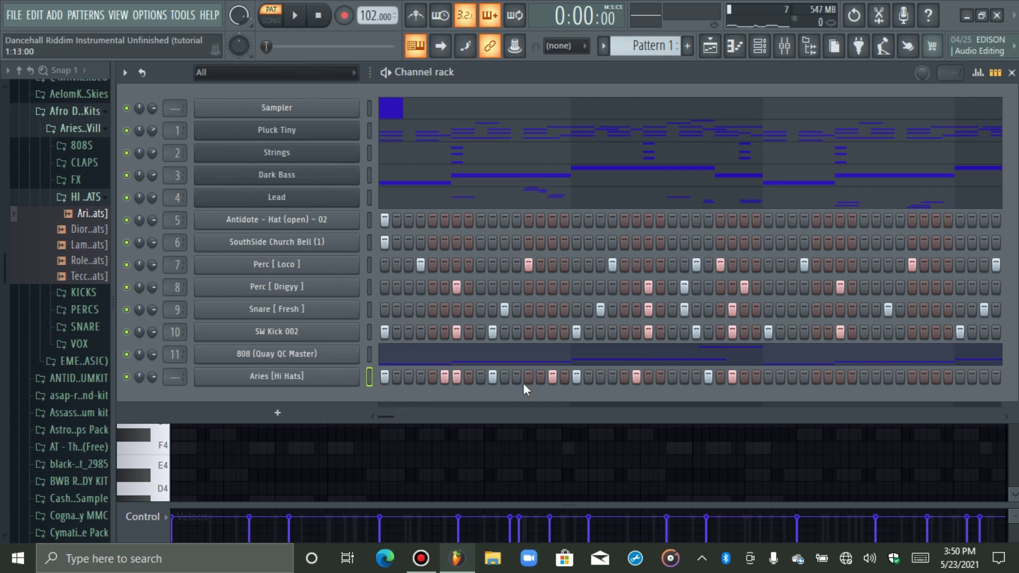
# Step: Play back the hi-hat rhythm and open the Aries hi-hat channel in the piano roll
pyautogui.click(385, 377)
pyautogui.press('space')
pyautogui.press('space')
pyautogui.rightClick(337, 379)
pyautogui.click(395, 334)
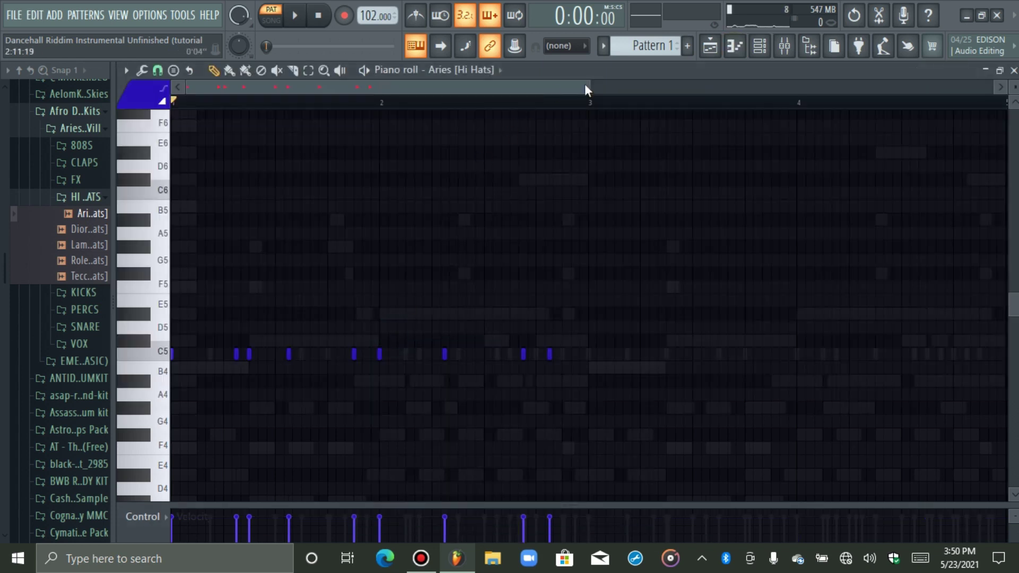
# Step: Transpose the hi-hat note at 1:06:00 down five semitones to G4 during playback
pyautogui.moveTo(591, 90); pyautogui.dragTo(425, 105)
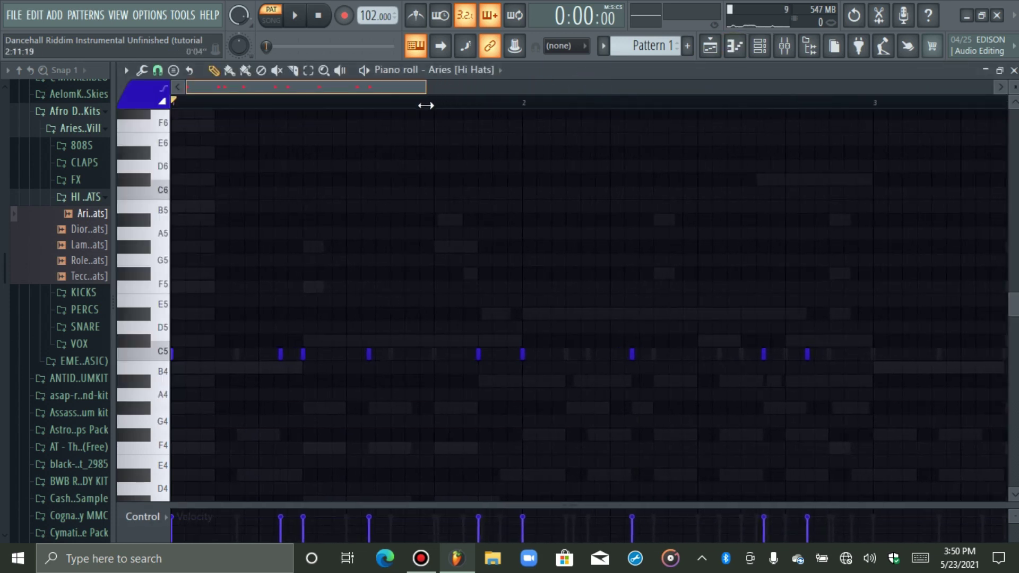
pyautogui.click(158, 70)
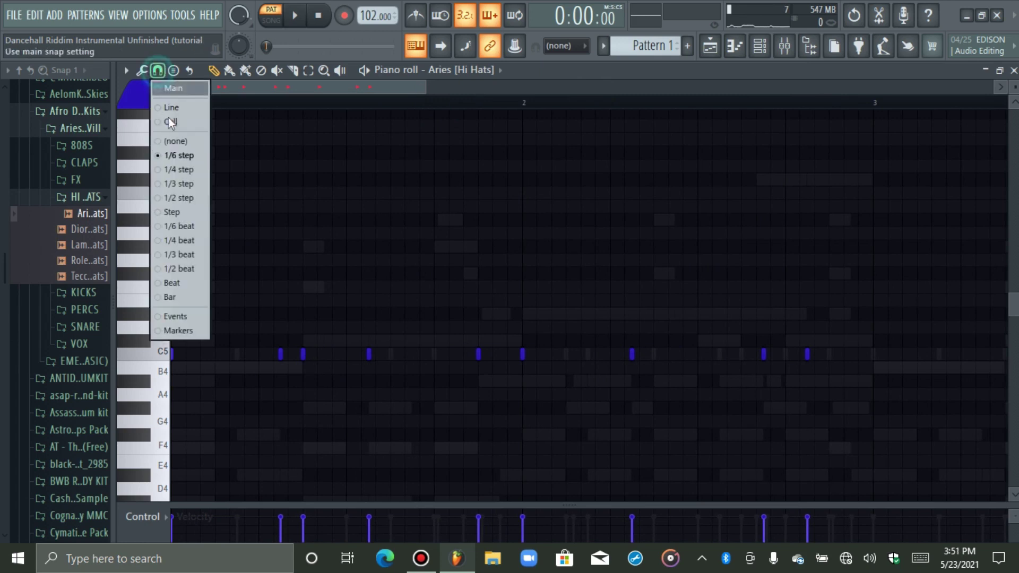
pyautogui.click(160, 72)
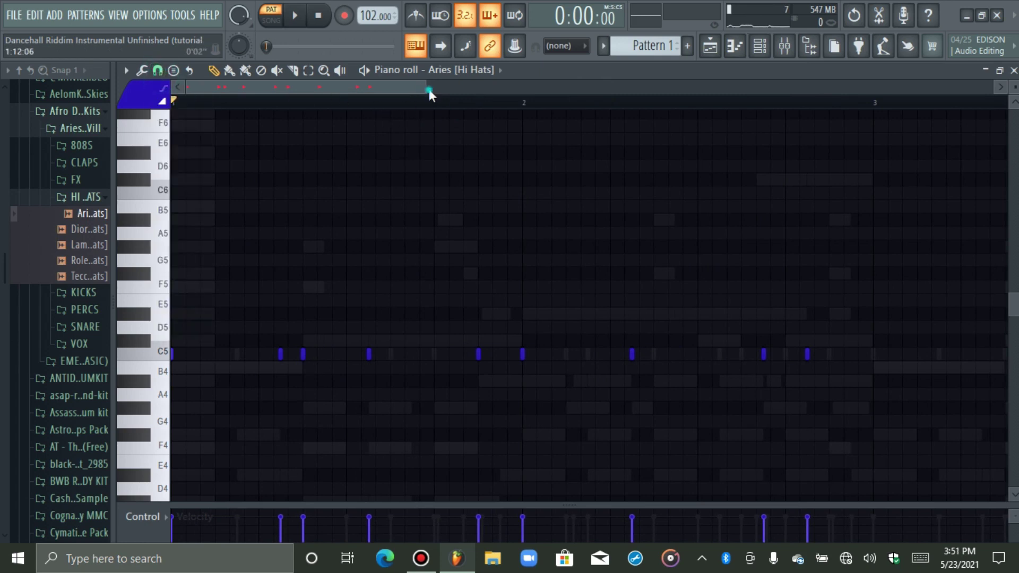
pyautogui.moveTo(422, 85); pyautogui.dragTo(387, 83)
pyautogui.press('space')
pyautogui.scroll(-3, 334, 283)
pyautogui.click(298, 232)
pyautogui.hotkey('shift', 'Down')
pyautogui.hotkey('shift', 'Down')
pyautogui.hotkey('shift', 'Down')
pyautogui.hotkey('shift', 'Down')
pyautogui.hotkey('shift', 'Down')
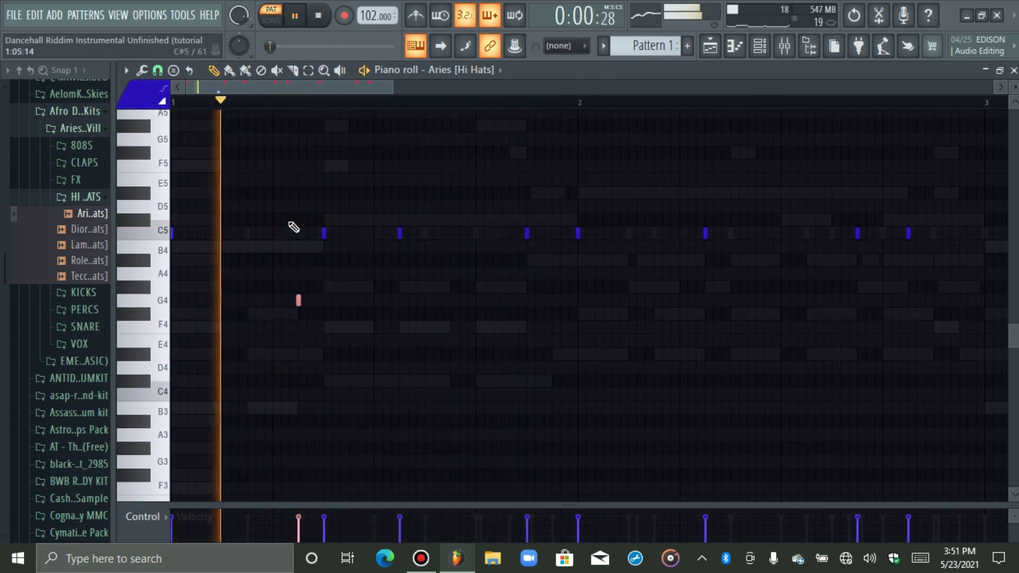
# Step: Place a G4 hi-hat note on step 9, chop it into a four-hit roll and lower the velocities of its last three hits
pyautogui.press('space')
pyautogui.press('space')
pyautogui.press('space')
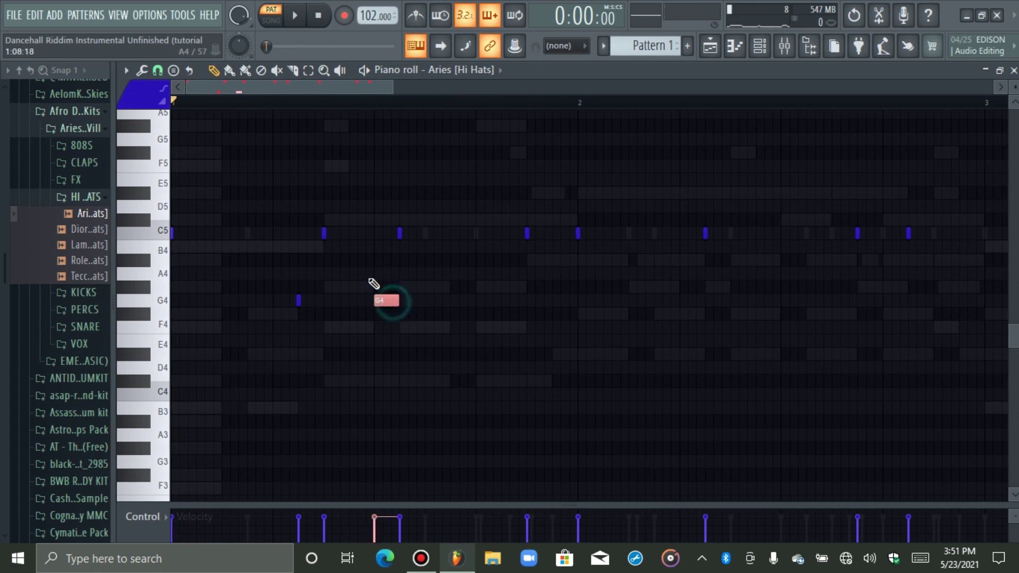
pyautogui.hotkey('alt', 'u')
pyautogui.press('space')
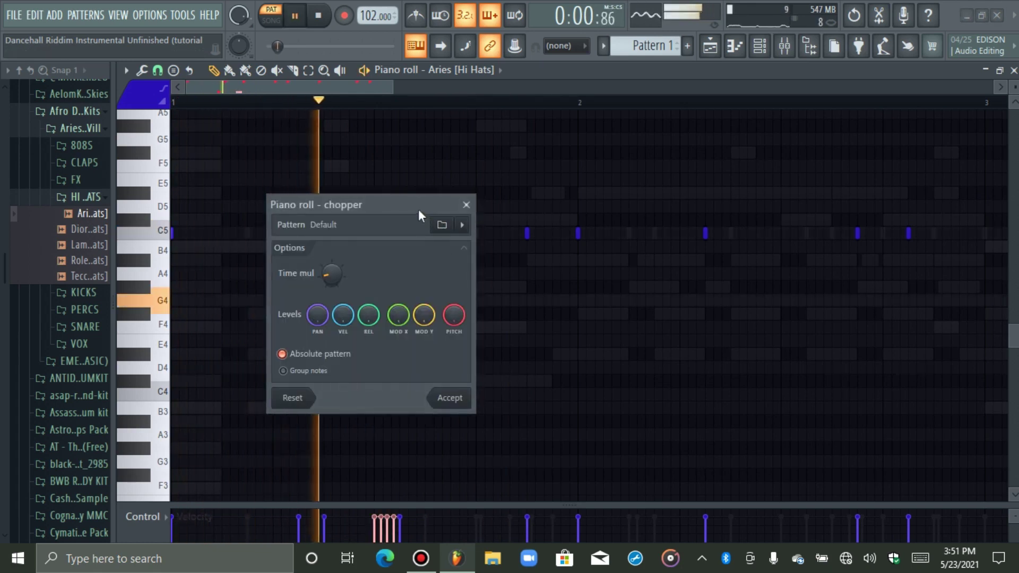
pyautogui.click(584, 421)
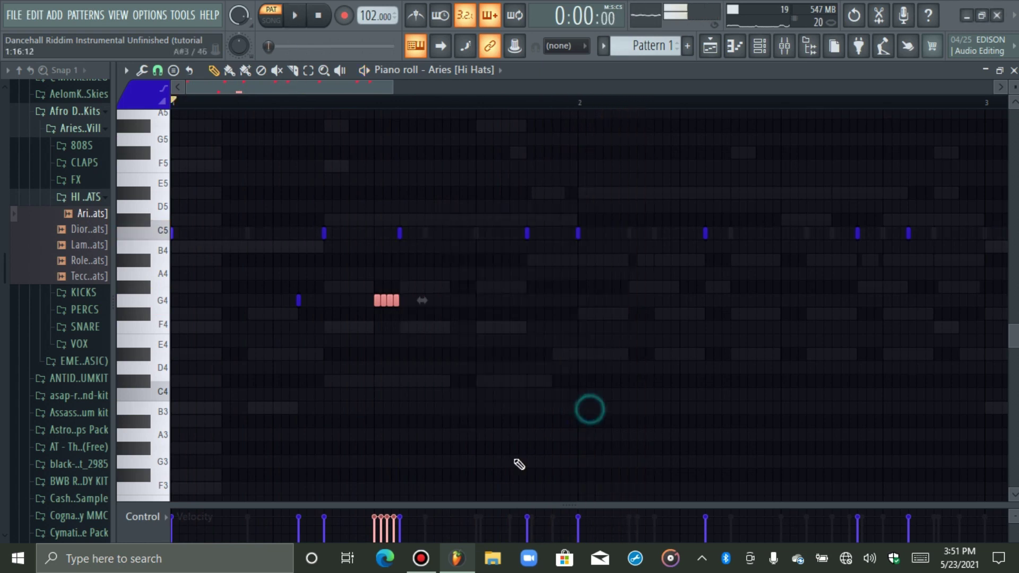
pyautogui.moveTo(380, 529); pyautogui.dragTo(395, 534)
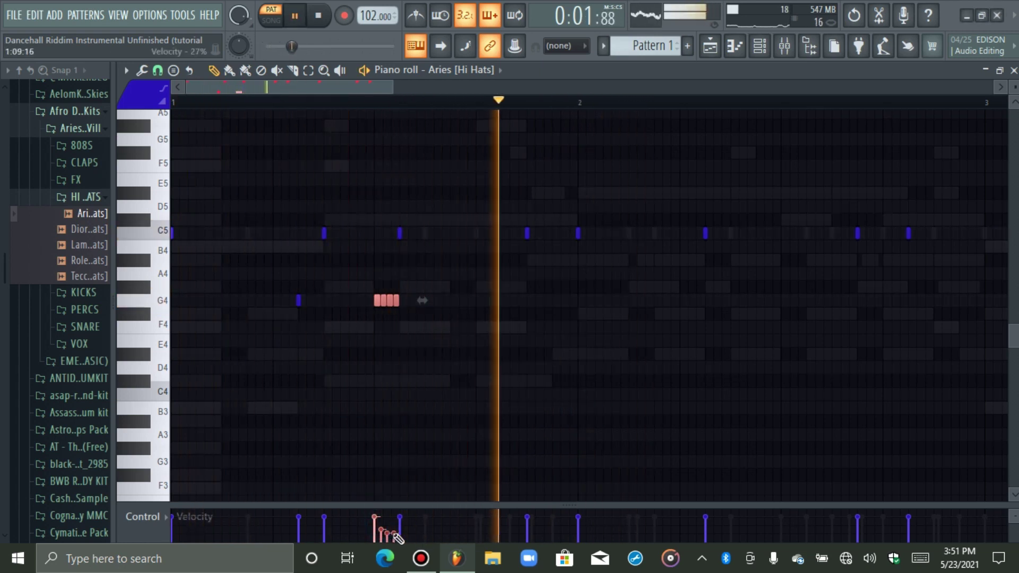
pyautogui.click(449, 445)
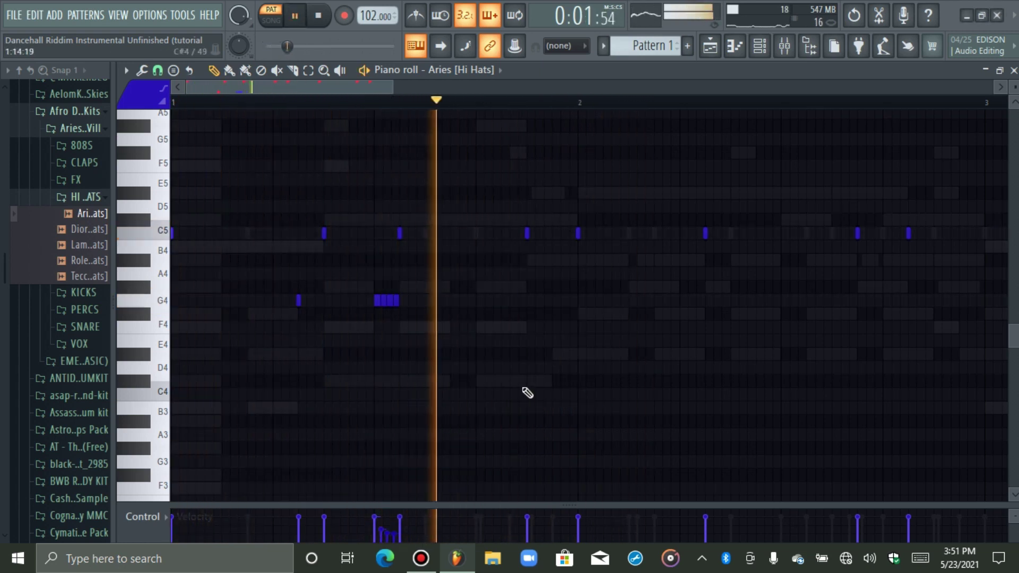
# Step: Add a hi-hat note on step 16 and transpose it with the notes on step 15 and bar 2's start down four semitones to G#4
pyautogui.click(526, 236)
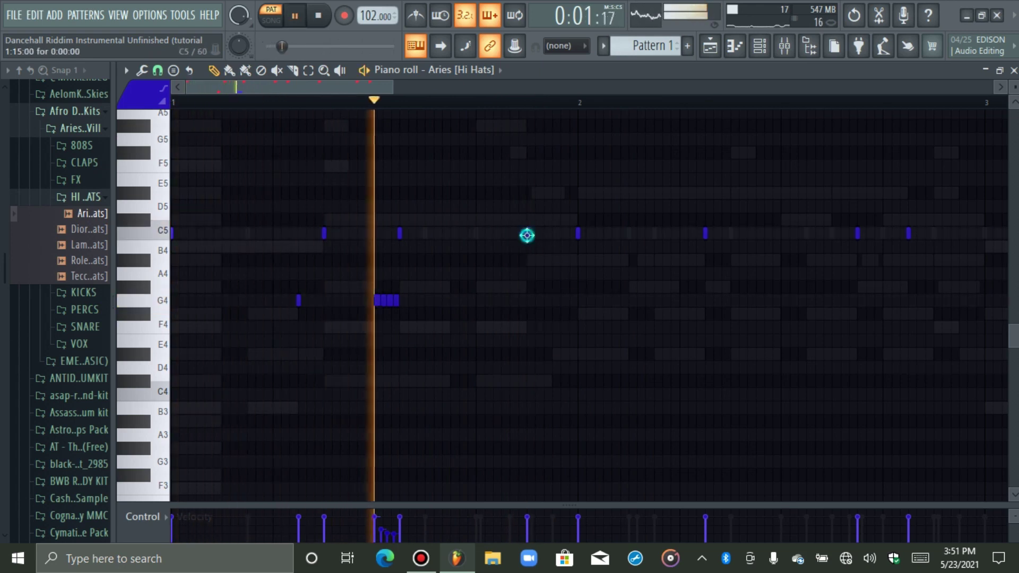
pyautogui.click(545, 233)
pyautogui.click(553, 233)
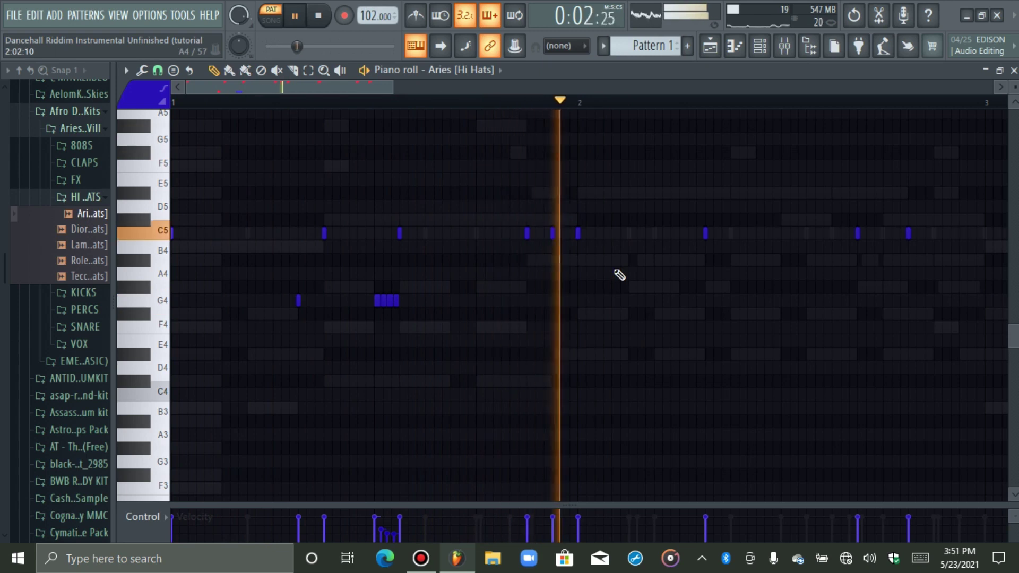
pyautogui.moveTo(518, 227); pyautogui.dragTo(592, 252)
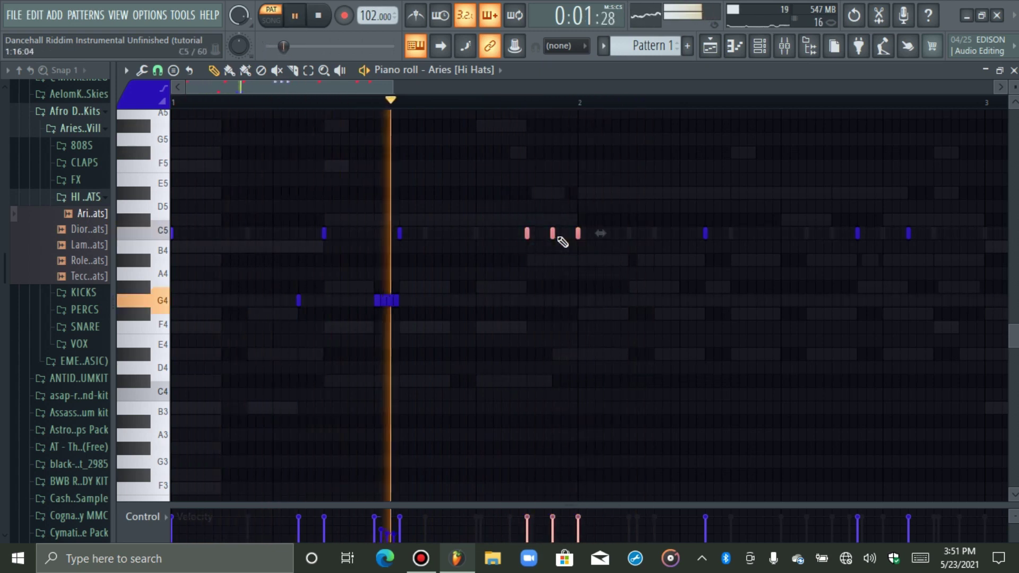
pyautogui.hotkey('shift', 'Down')
pyautogui.hotkey('shift', 'Down')
pyautogui.hotkey('shift', 'Down')
pyautogui.hotkey('shift', 'Down')
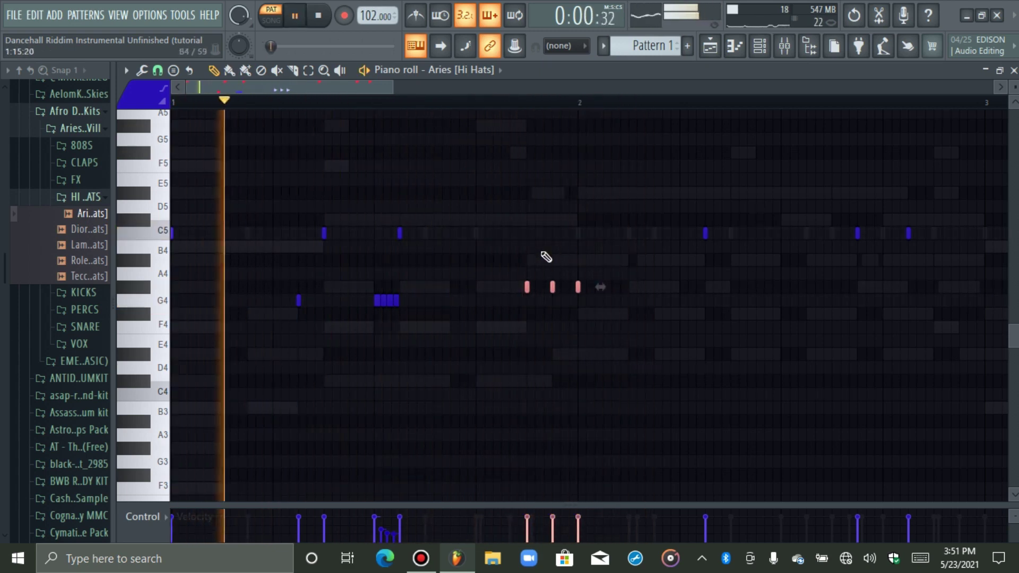
# Step: Show note pan in an enlarged control lane, pan the first-bar hi-hats between right and left, with step 16 at 80% left, and play back
pyautogui.click(143, 517)
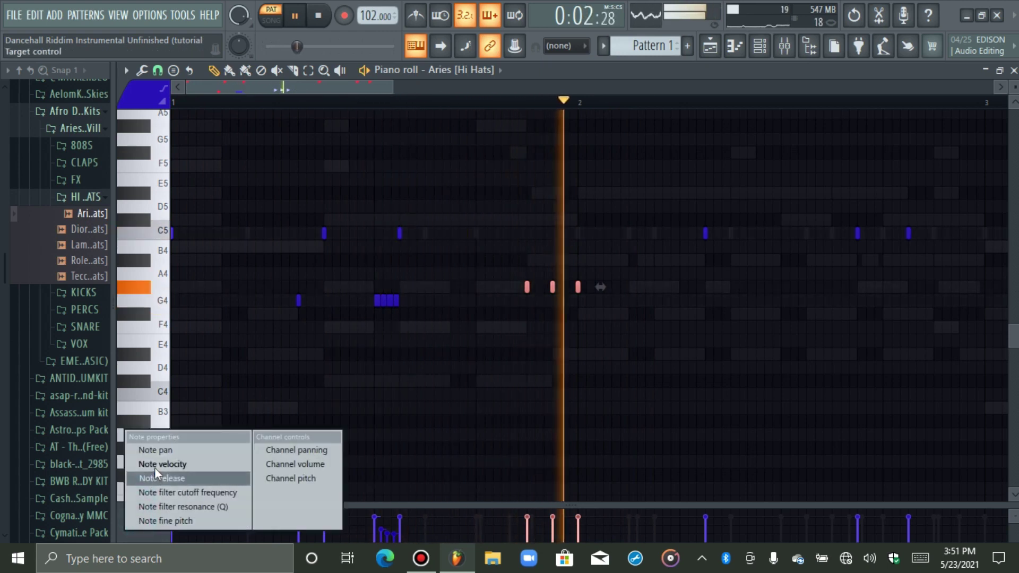
pyautogui.click(155, 467)
pyautogui.click(142, 517)
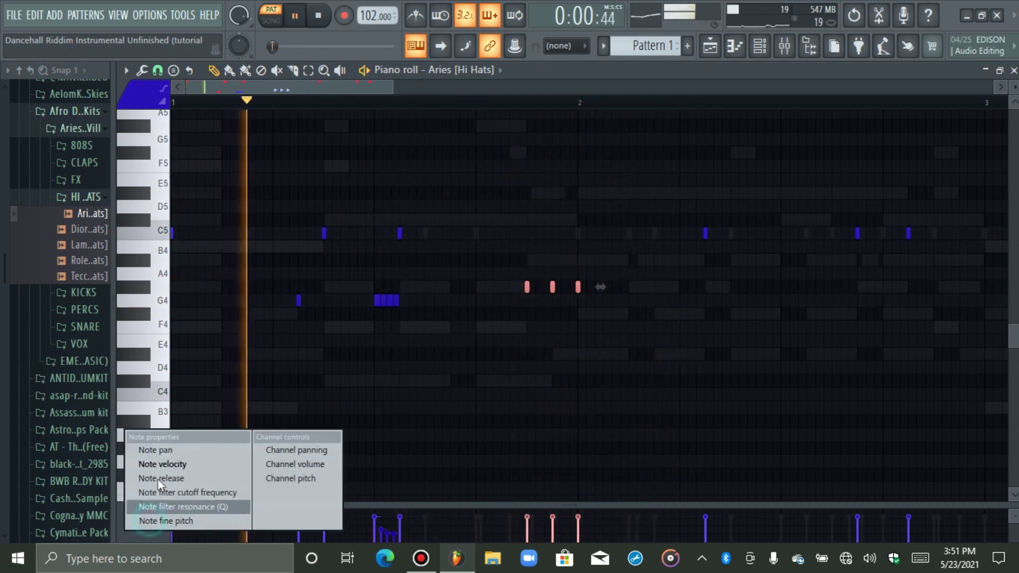
pyautogui.click(159, 452)
pyautogui.moveTo(529, 504); pyautogui.dragTo(530, 421)
pyautogui.click(364, 375)
pyautogui.press('space')
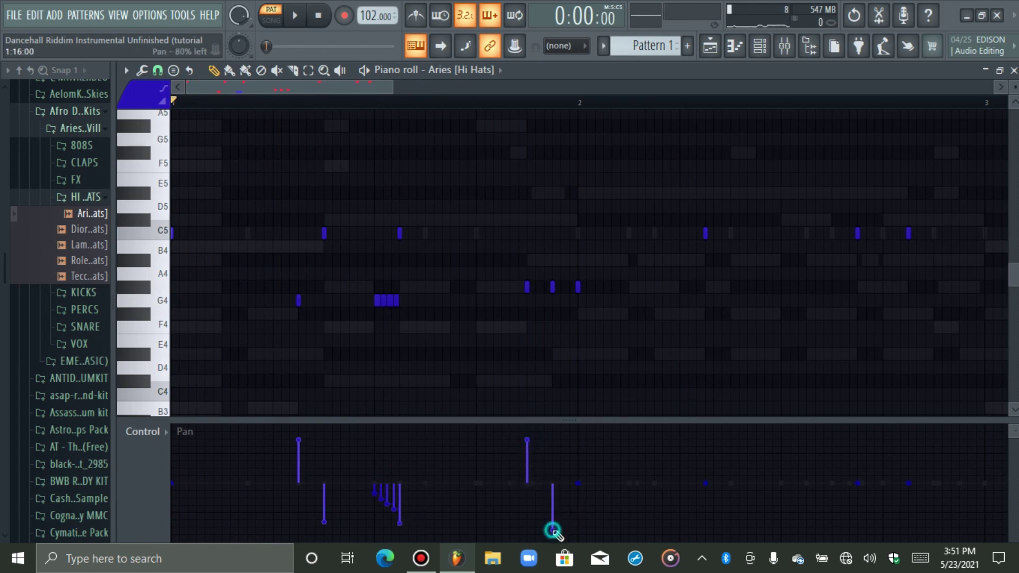
pyautogui.press('space')
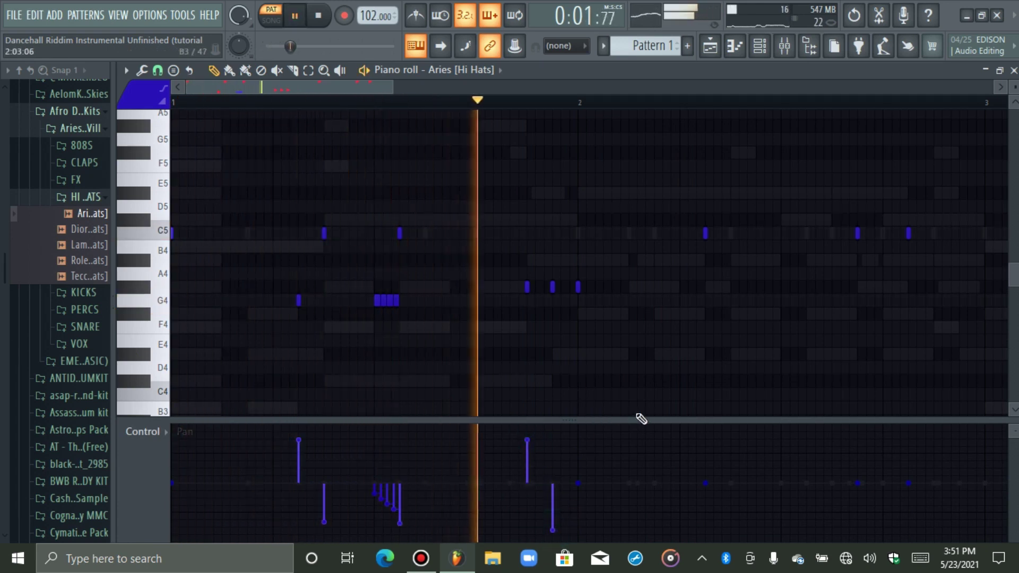
# Step: Narrow the panning of the first-bar hi-hats, and pan bar 2's step 6 hit right and its steps 12 and 14 left
pyautogui.click(528, 458)
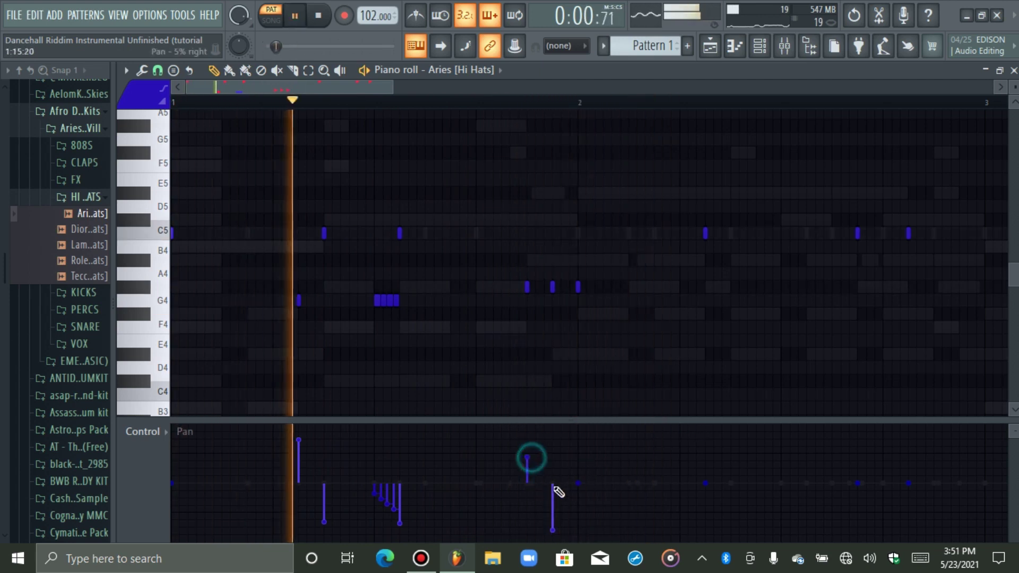
pyautogui.click(553, 513)
pyautogui.moveTo(385, 499); pyautogui.dragTo(400, 509)
pyautogui.click(323, 503)
pyautogui.click(298, 459)
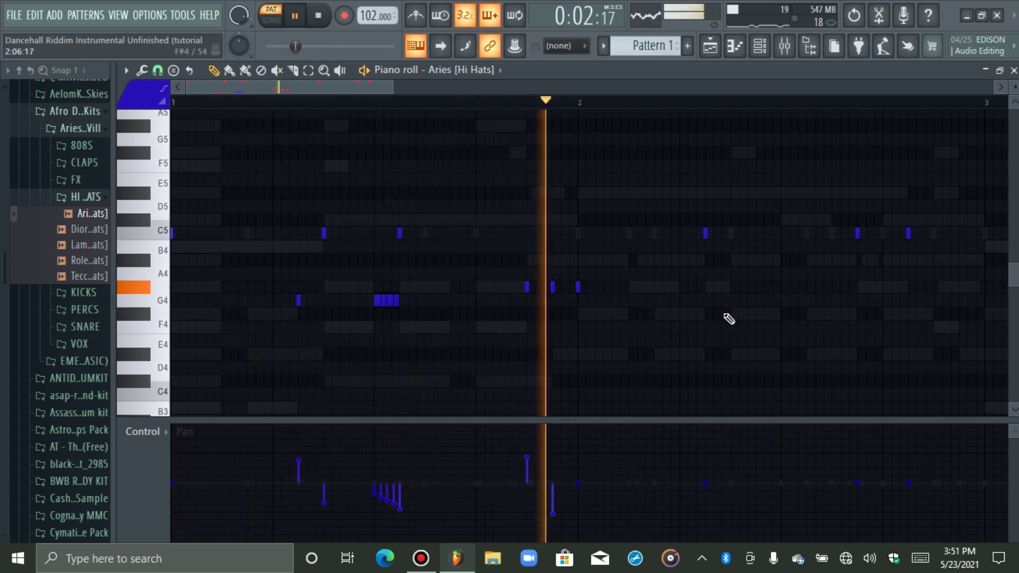
pyautogui.click(710, 450)
pyautogui.moveTo(881, 509); pyautogui.dragTo(891, 517)
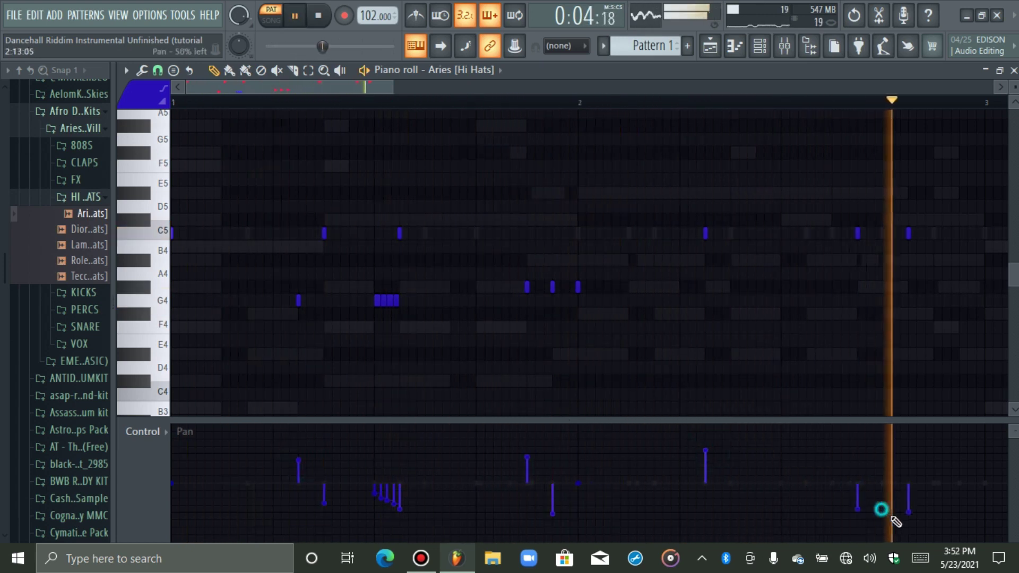
# Step: Return the hi-hat control lane to note velocity and shrink it to its smaller height
pyautogui.click(153, 434)
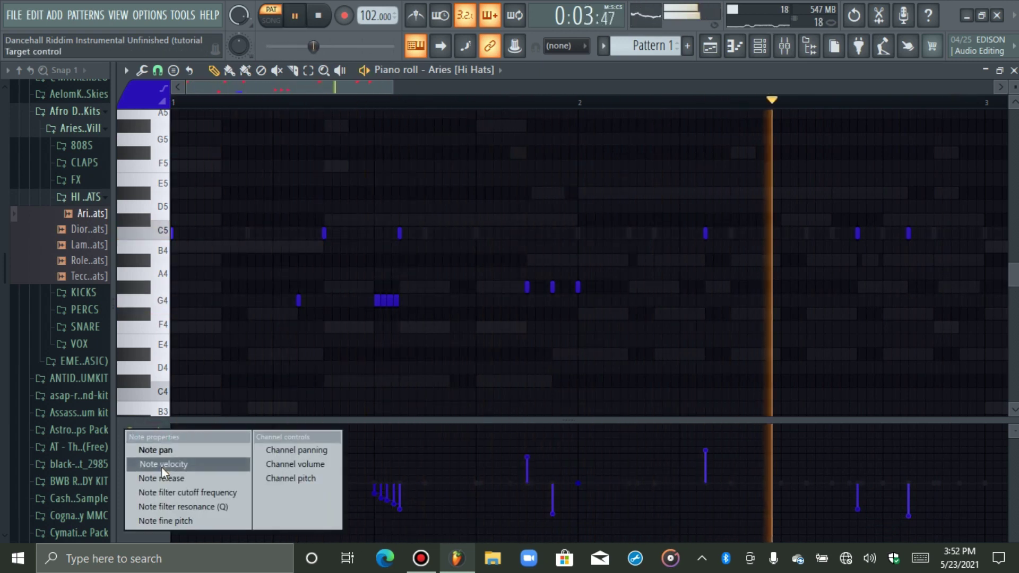
pyautogui.click(161, 466)
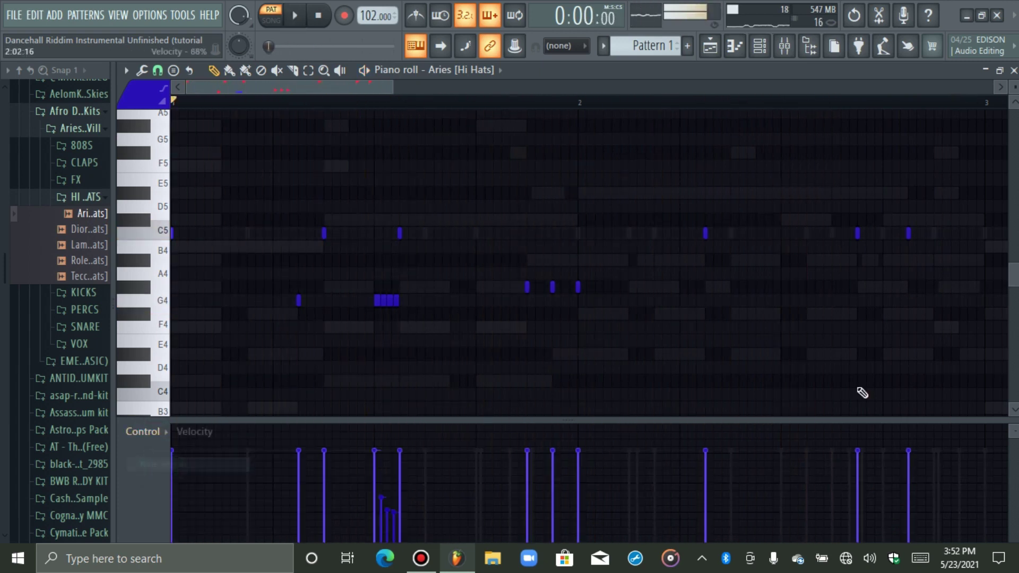
pyautogui.click(152, 435)
pyautogui.click(161, 451)
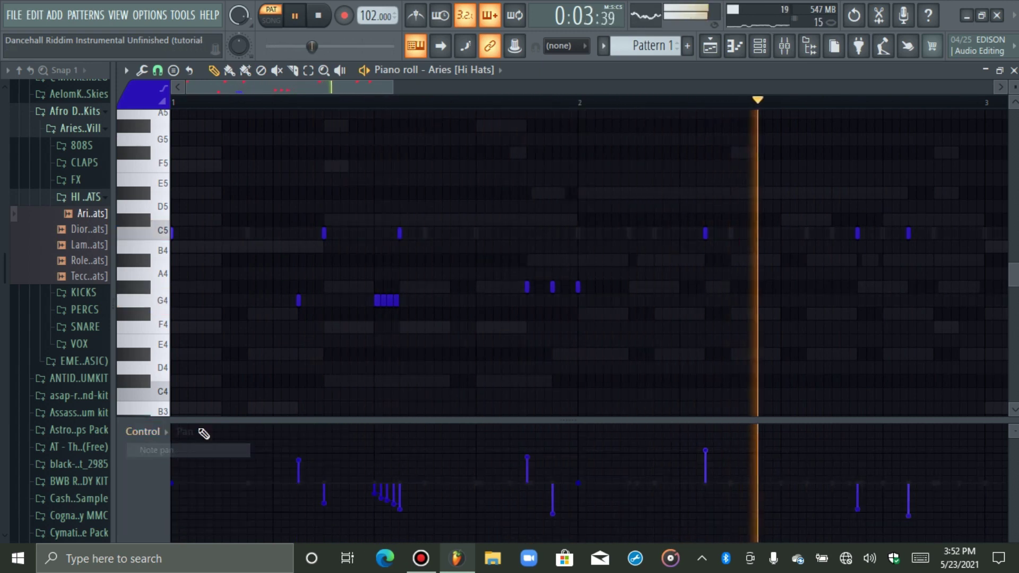
pyautogui.click(142, 431)
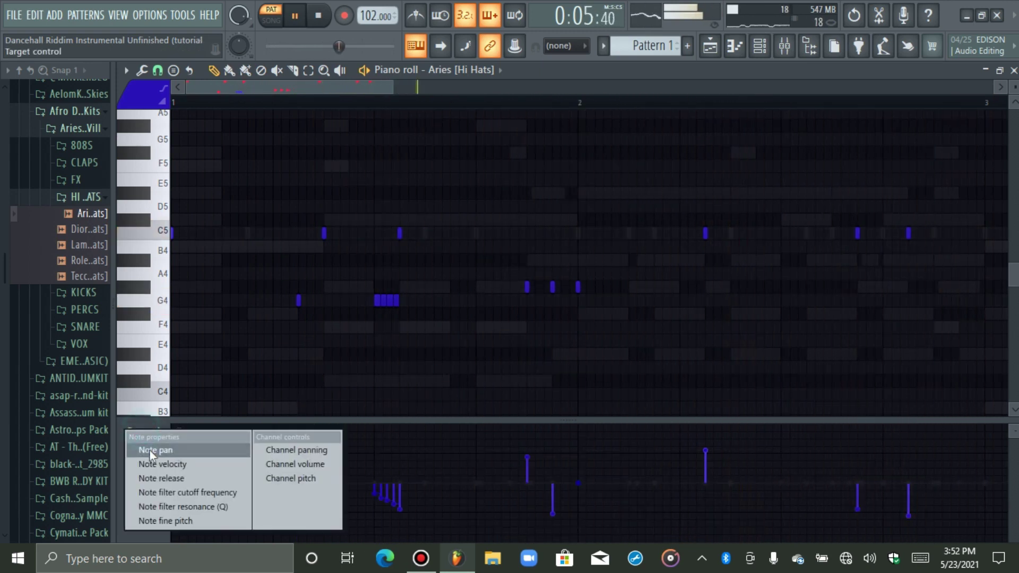
pyautogui.click(154, 464)
pyautogui.moveTo(387, 421); pyautogui.dragTo(398, 506)
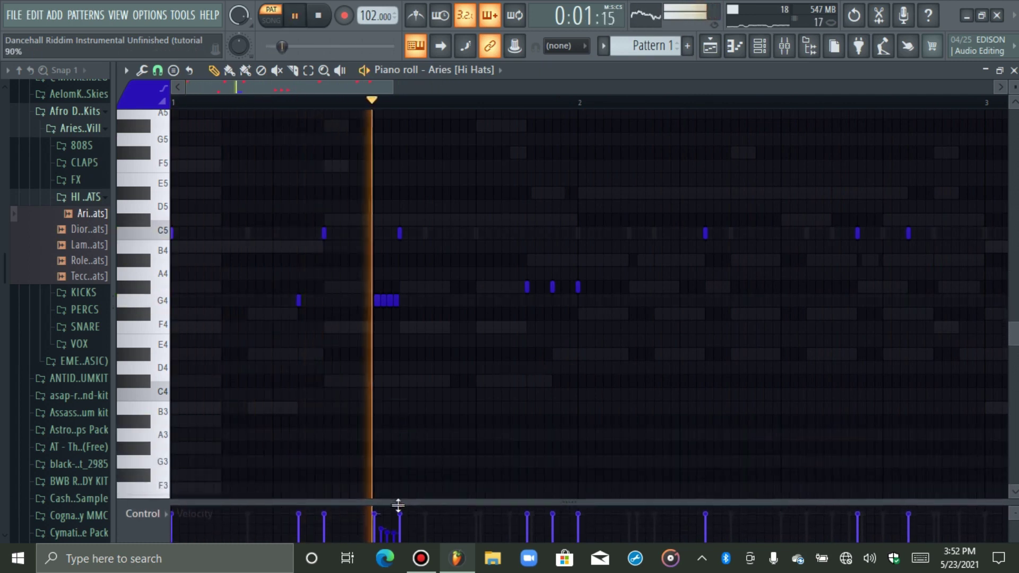
# Step: Transpose the hi-hat on bar 2's step 12 down to F#4 and the one on step 14 down to G#4
pyautogui.moveTo(392, 88); pyautogui.dragTo(484, 89)
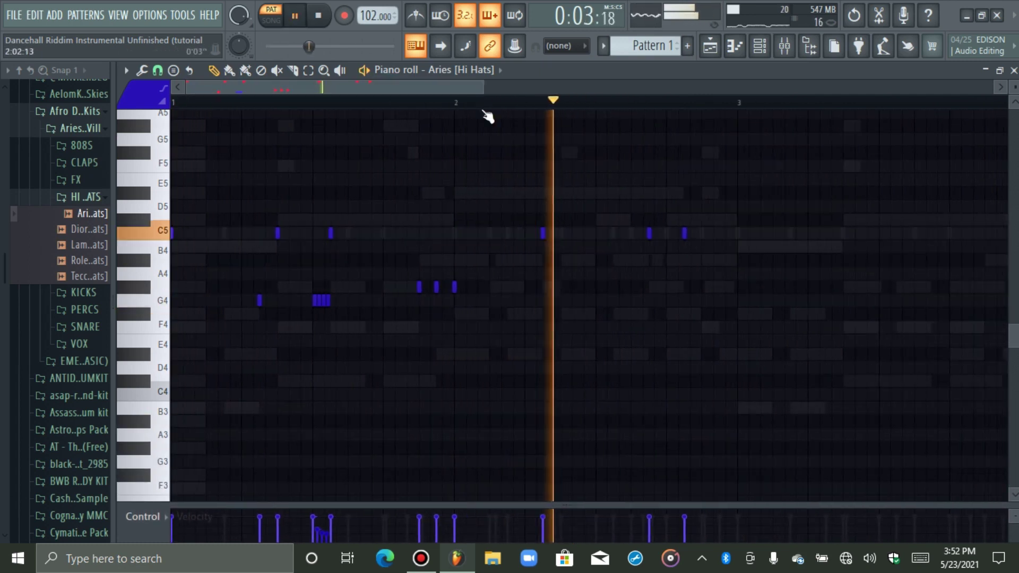
pyautogui.moveTo(710, 204); pyautogui.dragTo(635, 296)
pyautogui.hotkey('shift', 'Down')
pyautogui.hotkey('shift', 'Down')
pyautogui.hotkey('shift', 'Down')
pyautogui.hotkey('shift', 'Down')
pyautogui.hotkey('shift', 'Down')
pyautogui.hotkey('shift', 'Down')
pyautogui.moveTo(881, 247); pyautogui.dragTo(683, 375)
pyautogui.hotkey('shift', 'Up')
pyautogui.hotkey('shift', 'Up')
pyautogui.hotkey('shift', 'Up')
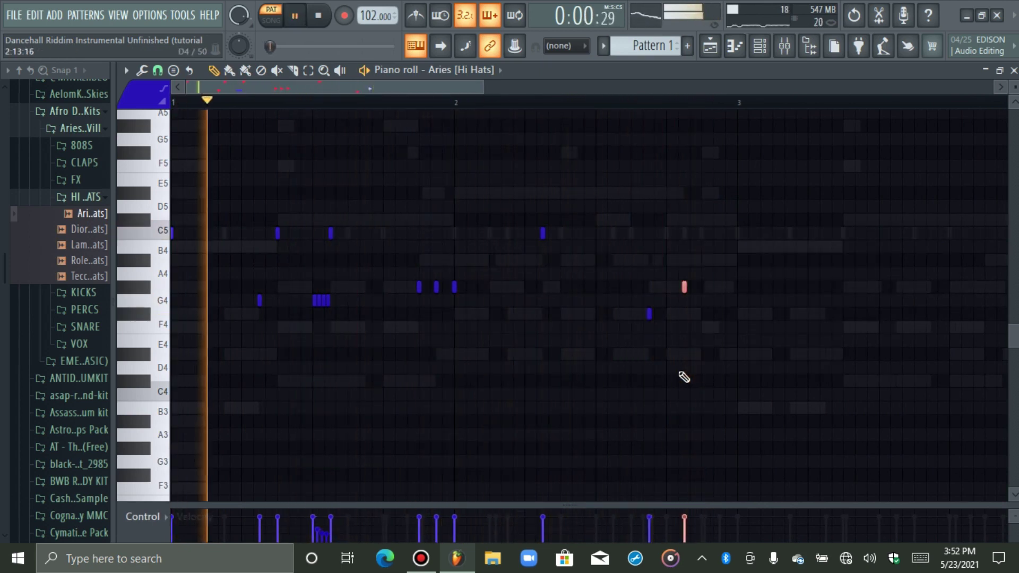
# Step: Add three quick G#4 hi-hat hits at the end of bar 2 and taper the velocities of the last two
pyautogui.click(702, 287)
pyautogui.click(713, 287)
pyautogui.click(725, 287)
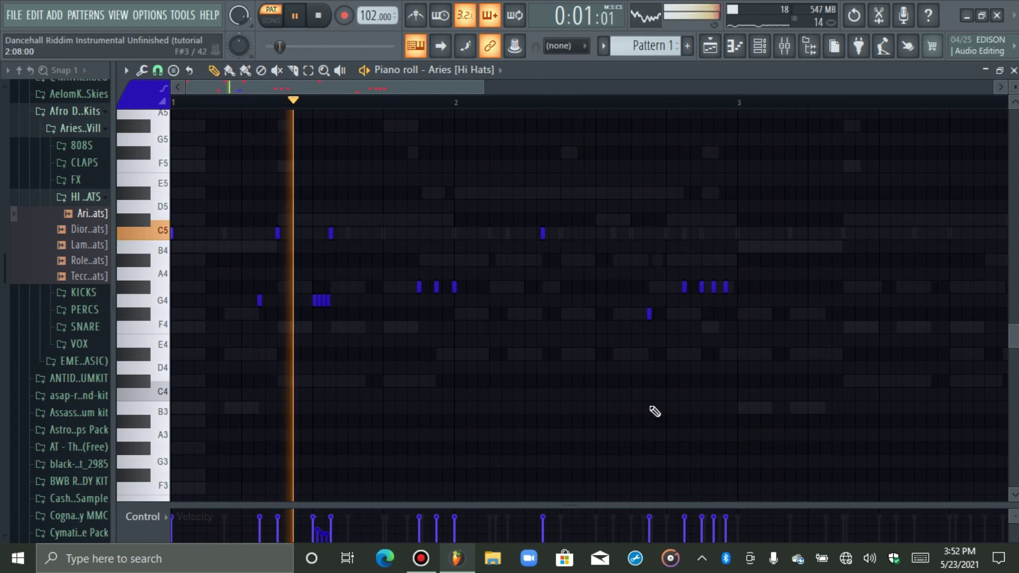
pyautogui.moveTo(708, 281); pyautogui.dragTo(748, 331)
pyautogui.click(713, 526)
pyautogui.click(725, 537)
pyautogui.keyDown('ctrl'); pyautogui.click(732, 431); pyautogui.keyUp('ctrl')
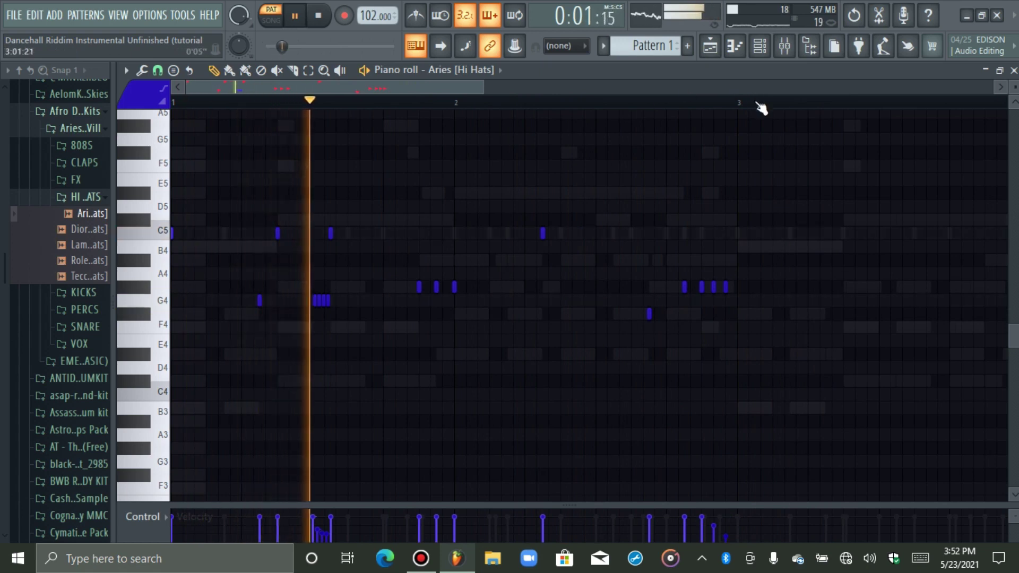
# Step: Duplicate the two-bar hi-hat pattern into bars 3 and 4, then stop playback
pyautogui.moveTo(736, 102); pyautogui.dragTo(172, 102)
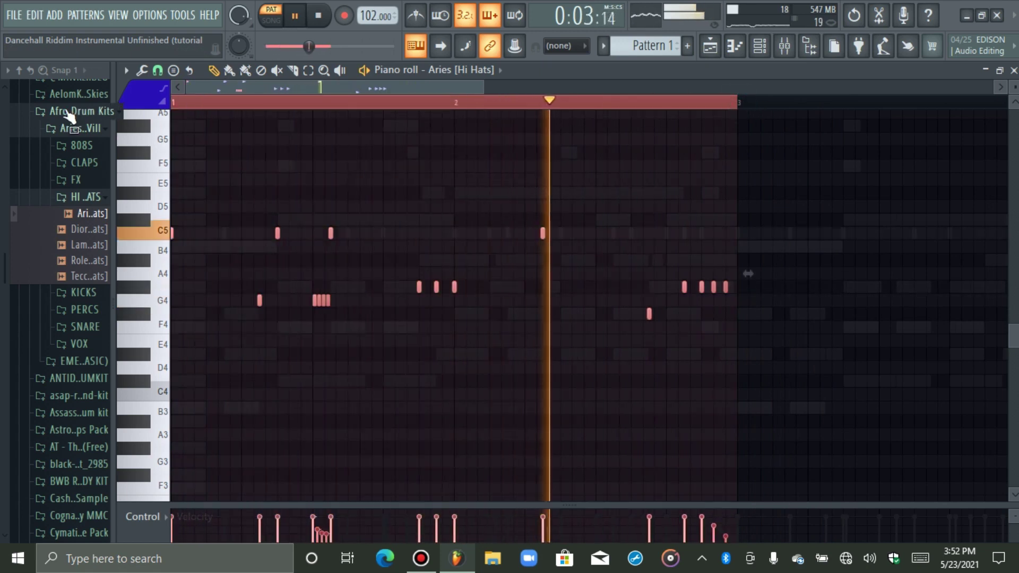
pyautogui.hotkey('ctrl', 'b')
pyautogui.hotkey('ctrl', 'd')
pyautogui.moveTo(321, 86); pyautogui.dragTo(186, 87)
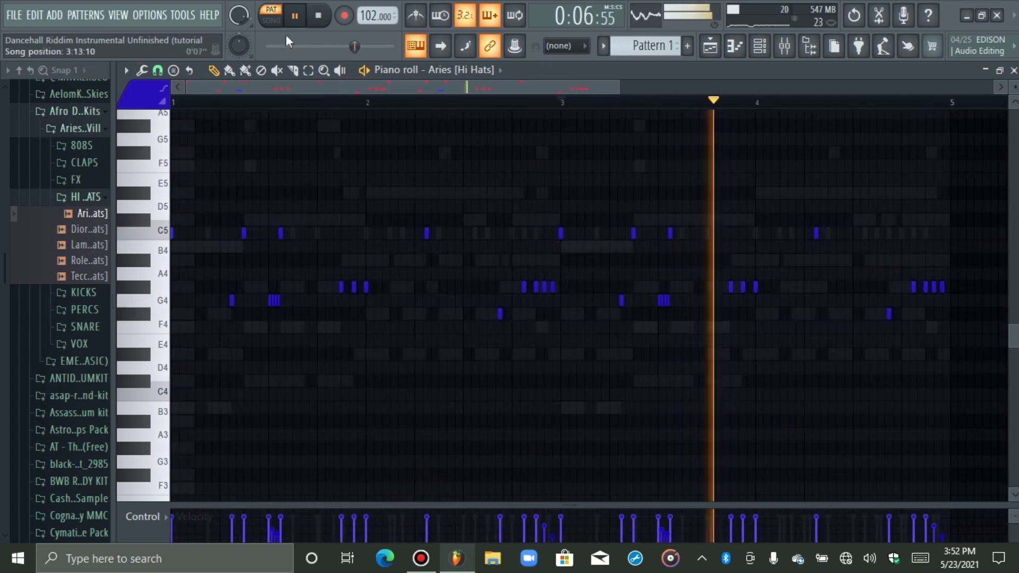
pyautogui.moveTo(618, 87); pyautogui.dragTo(588, 87)
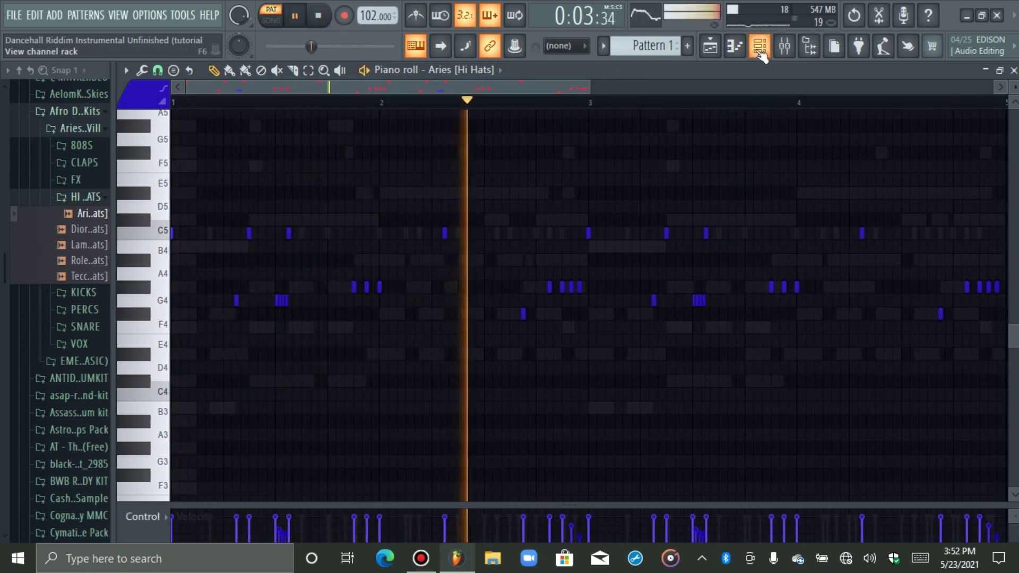
pyautogui.press('space')
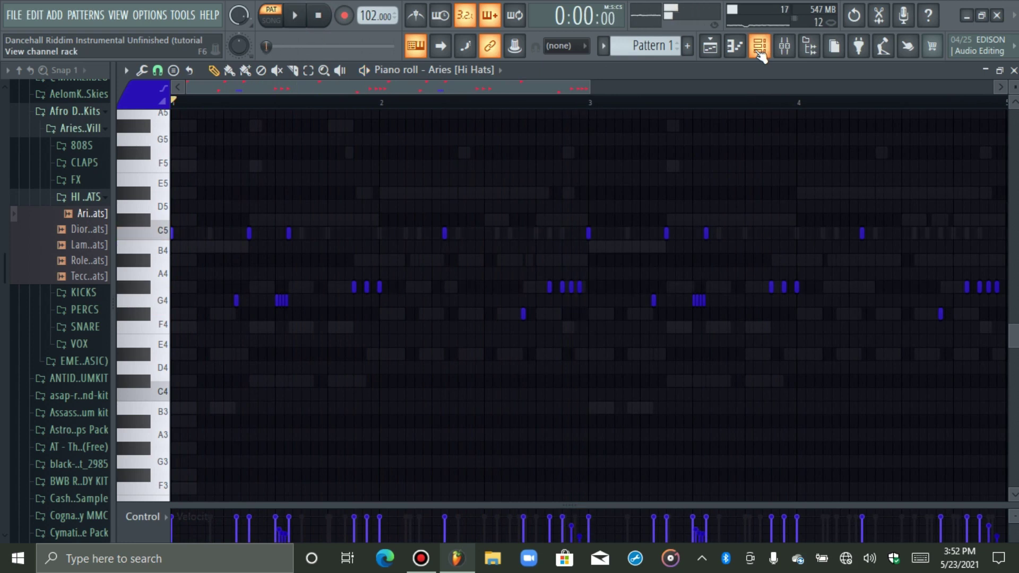
# Step: Review the pan values of the hi-hat notes across all four bars and return the lane to note velocity
pyautogui.click(144, 518)
pyautogui.click(155, 450)
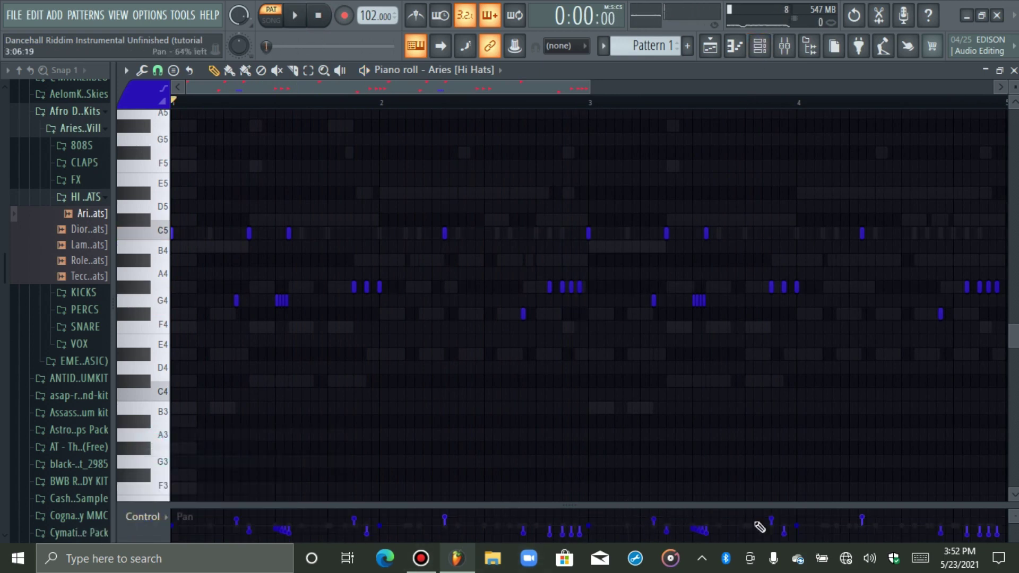
pyautogui.click(153, 519)
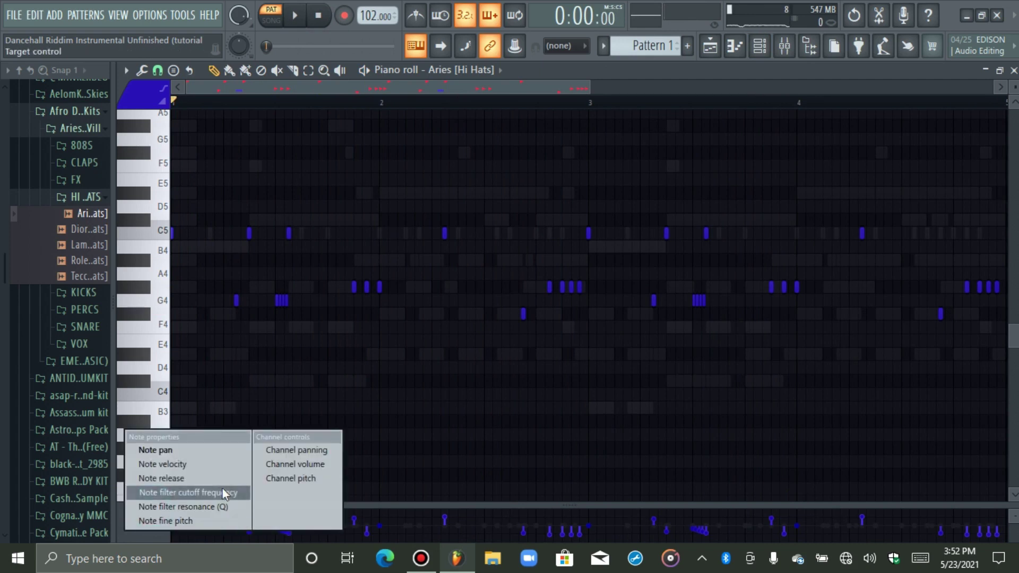
pyautogui.click(203, 469)
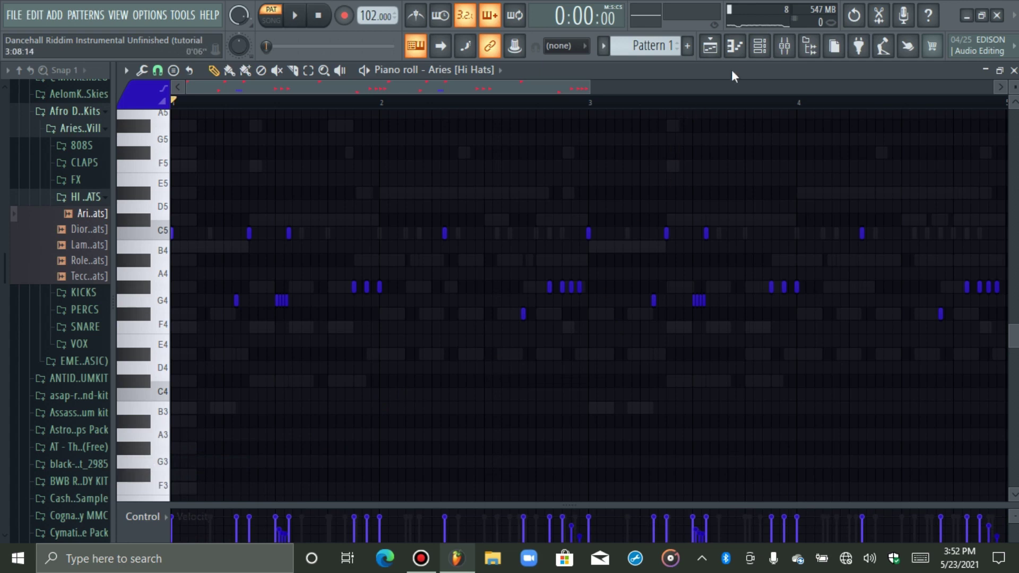
# Step: Open the channel rack and briefly play back the pattern with the hi-hats
pyautogui.click(760, 48)
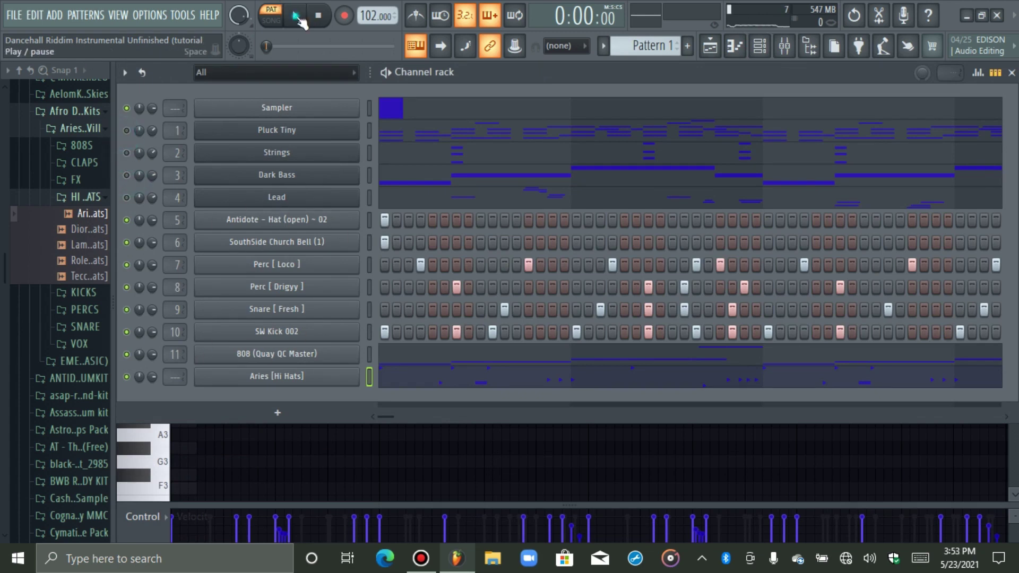
pyautogui.click(299, 19)
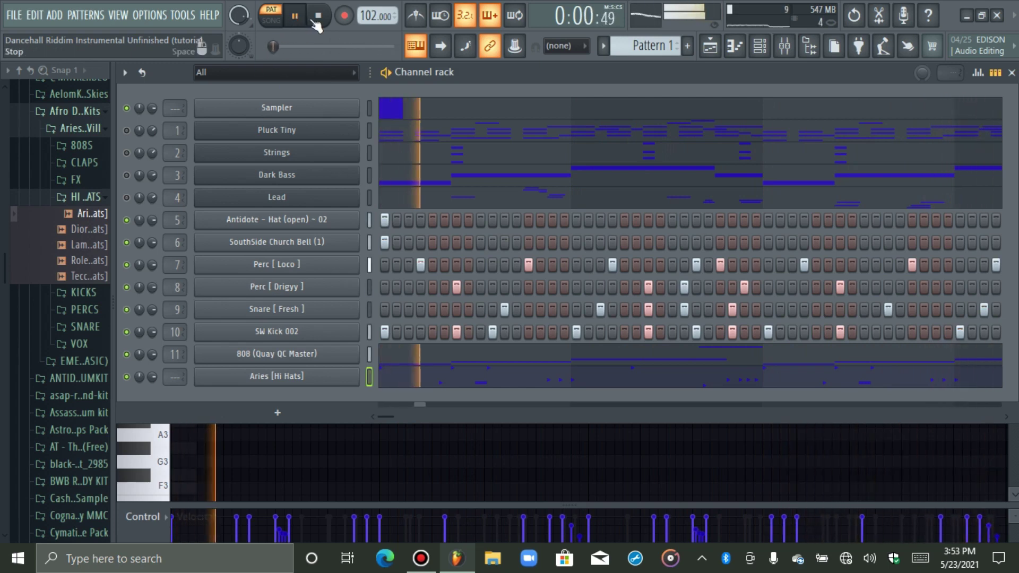
pyautogui.click(320, 24)
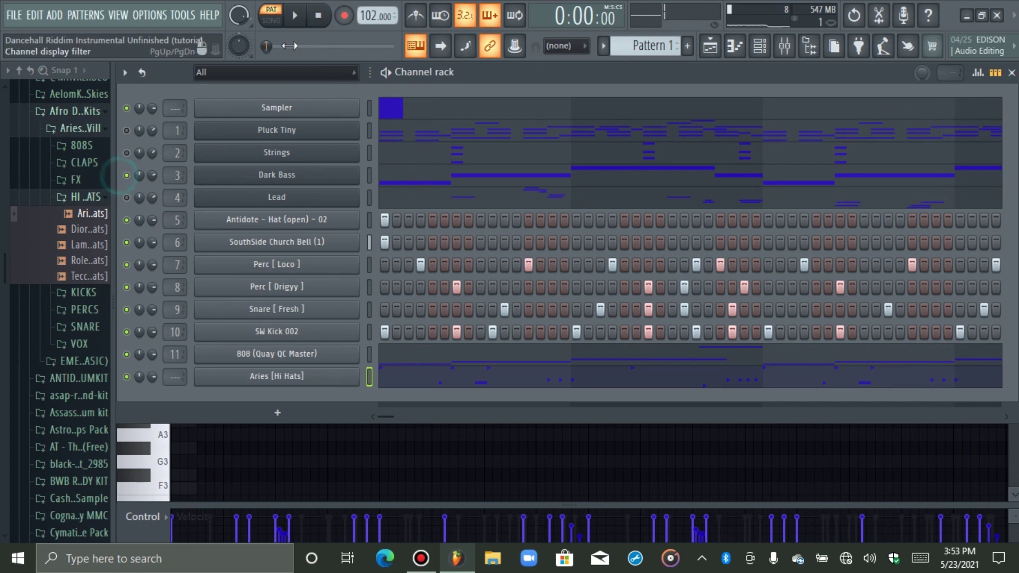
# Step: Play back the pattern briefly, then unmute all the melodic channels in the channel rack
pyautogui.click(295, 17)
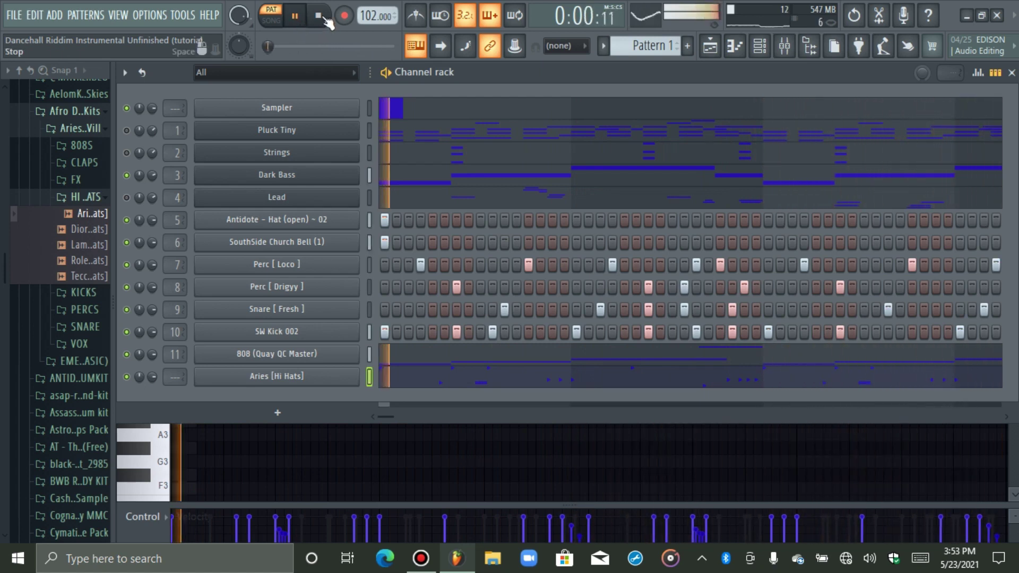
pyautogui.click(321, 16)
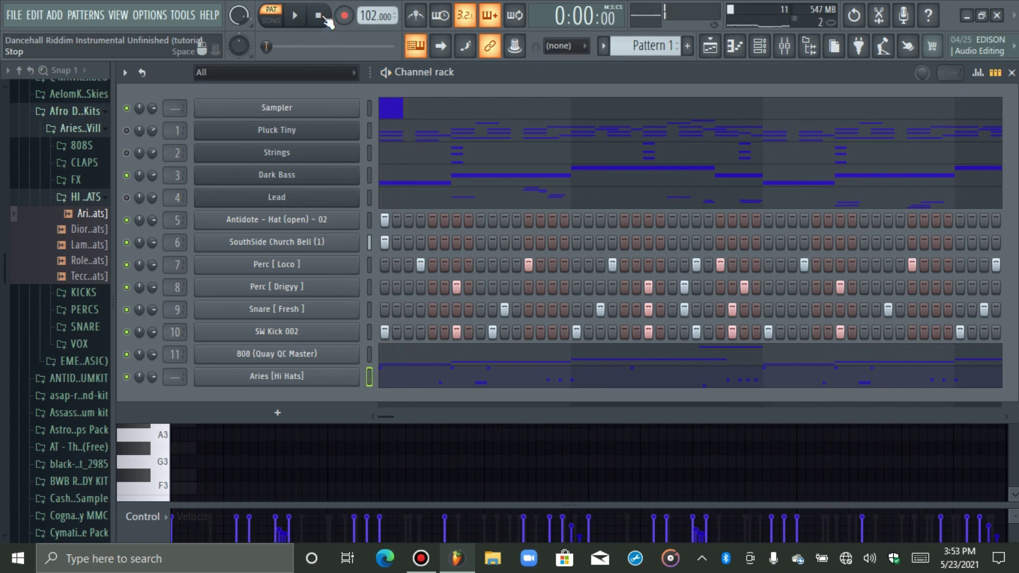
pyautogui.rightClick(126, 132)
pyautogui.click(139, 136)
pyautogui.rightClick(126, 133)
pyautogui.click(139, 138)
# Step: Browse to the open hats folder inside the R&B Drumkits hi-hats, crashes and shakers collection
pyautogui.click(87, 199)
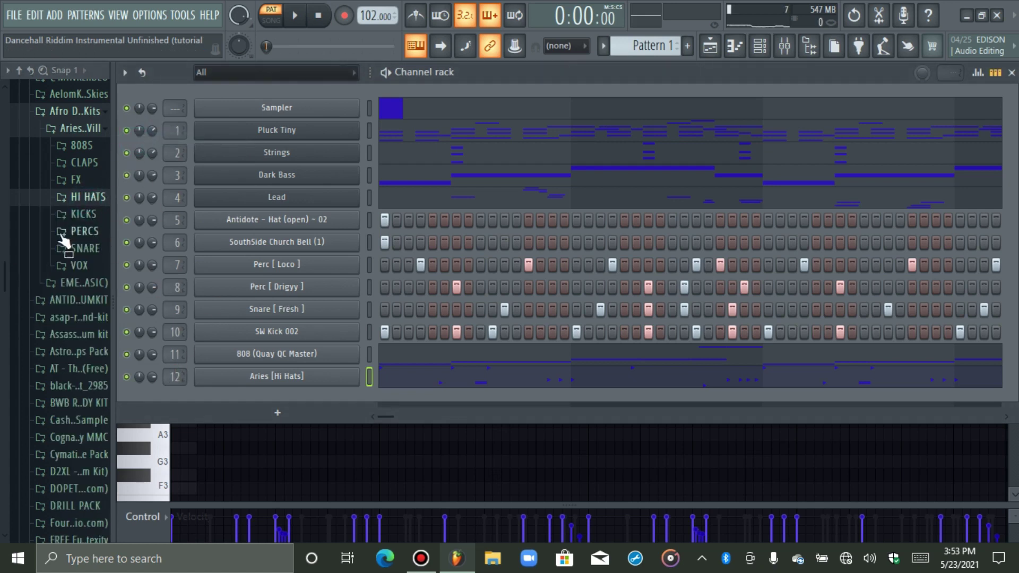
pyautogui.click(87, 198)
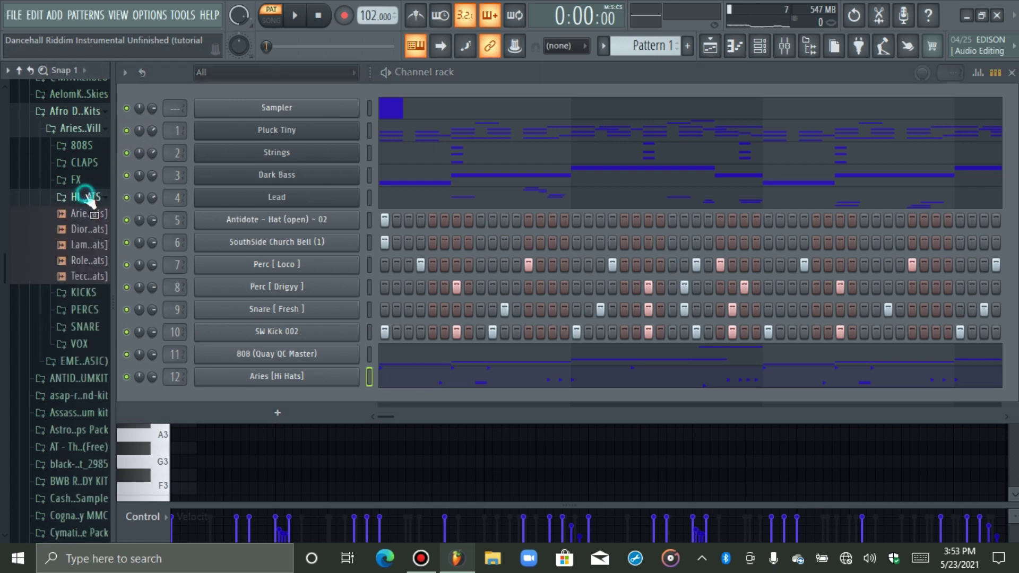
pyautogui.click(87, 196)
pyautogui.scroll(-9, 85, 122)
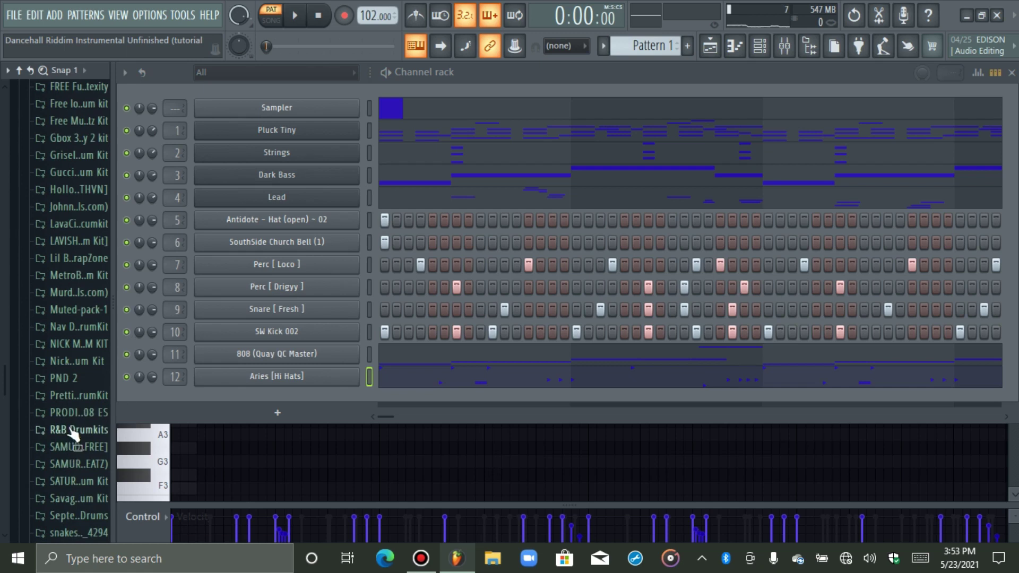
pyautogui.click(75, 430)
pyautogui.click(69, 462)
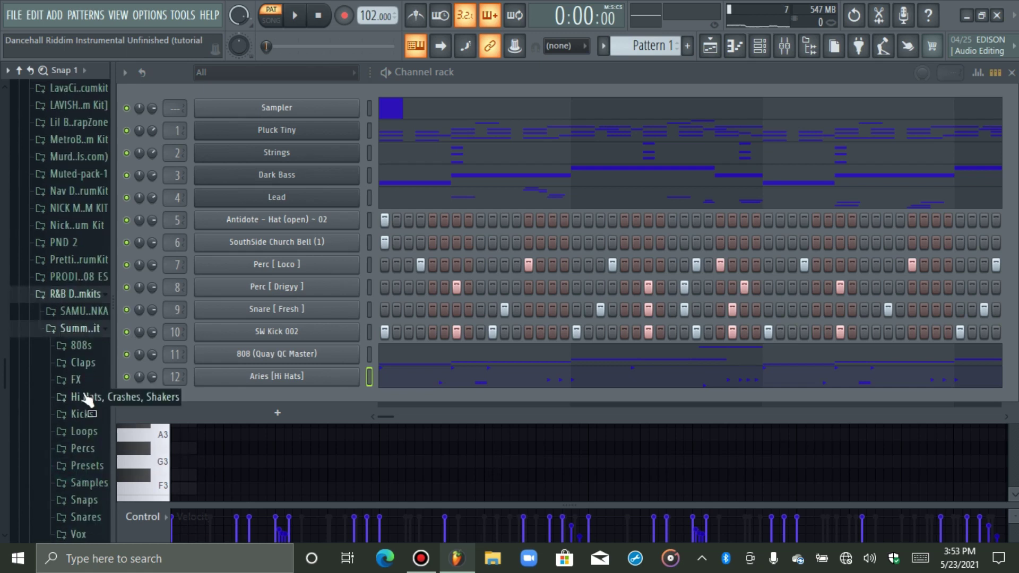
pyautogui.click(85, 398)
pyautogui.click(84, 449)
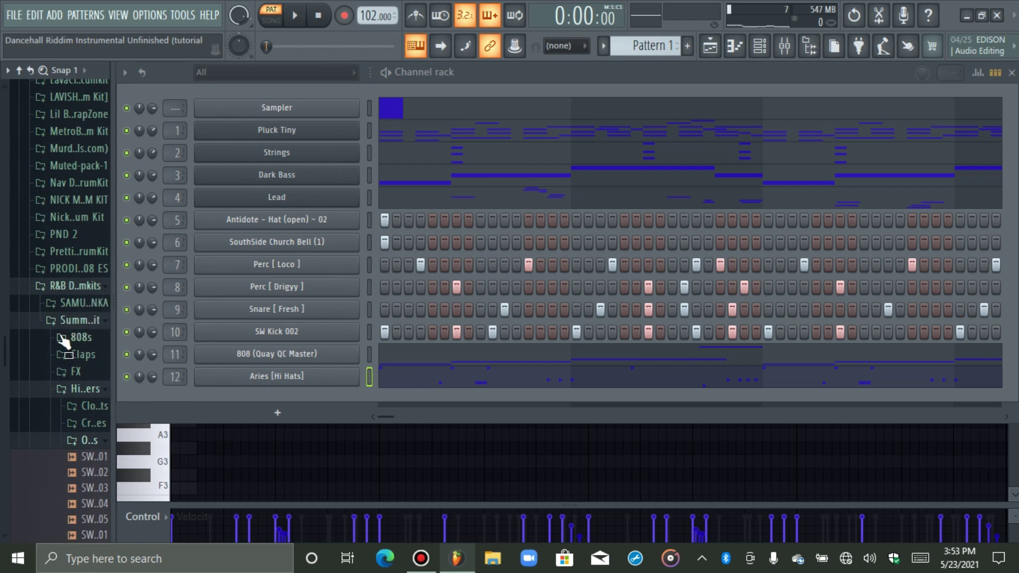
# Step: Audition the open hi-hat samples and load SW Open Hi Hat 005 as a new channel
pyautogui.scroll(-3, 64, 342)
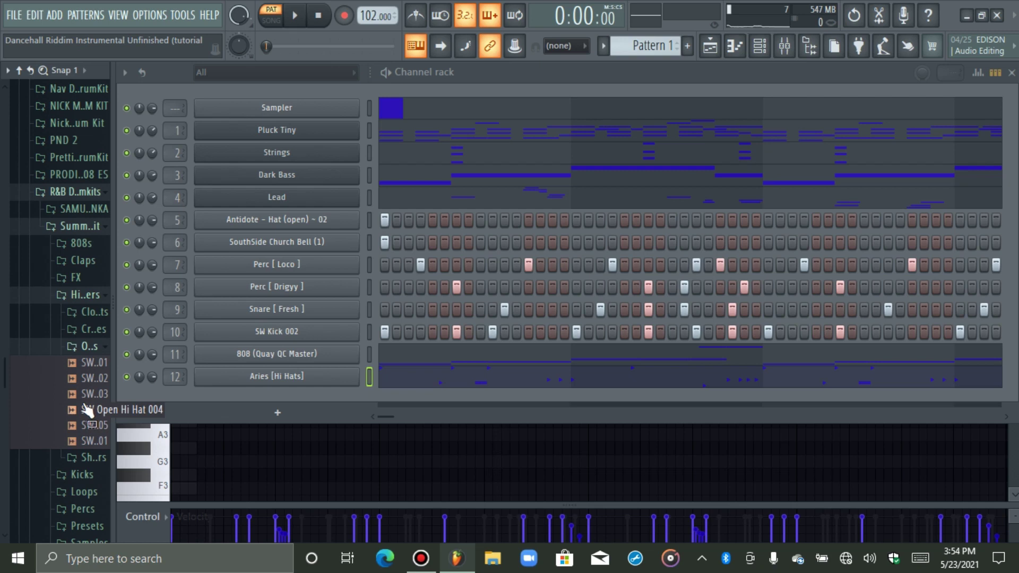
pyautogui.click(94, 425)
pyautogui.click(94, 395)
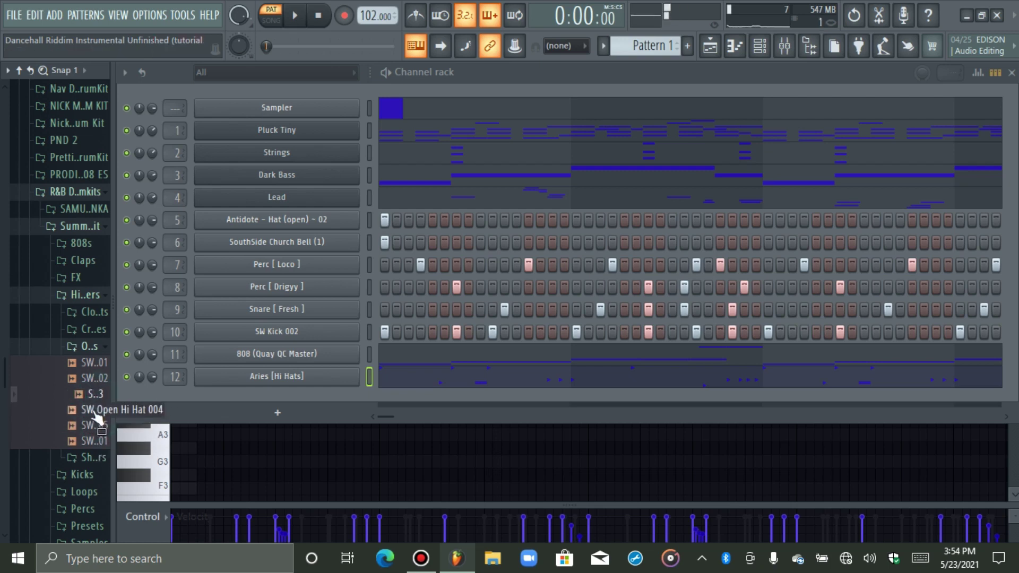
pyautogui.moveTo(95, 431); pyautogui.dragTo(231, 398)
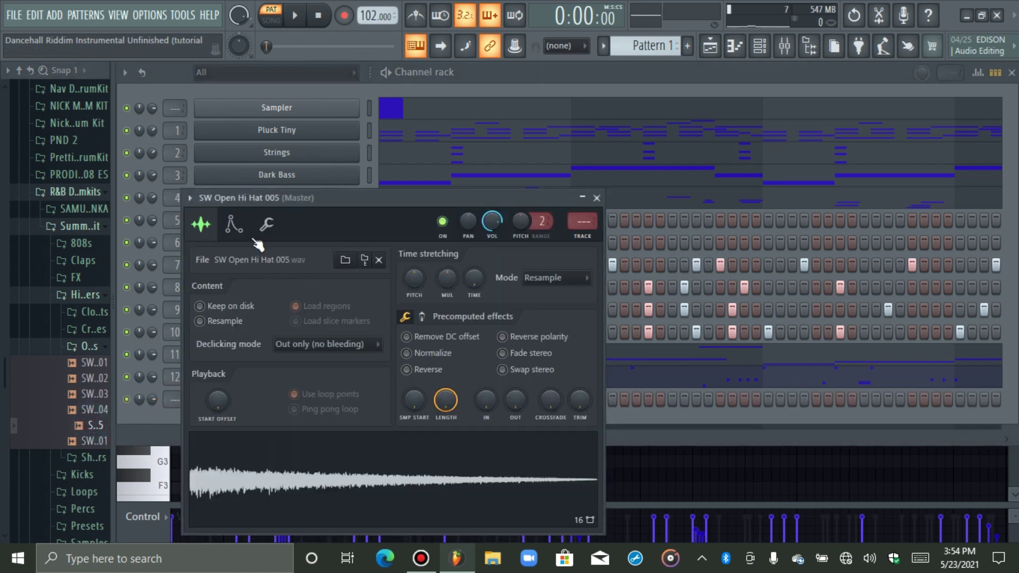
# Step: Give the open hi-hat a volume envelope, make it cut itself, and shorten its sample length
pyautogui.click(244, 223)
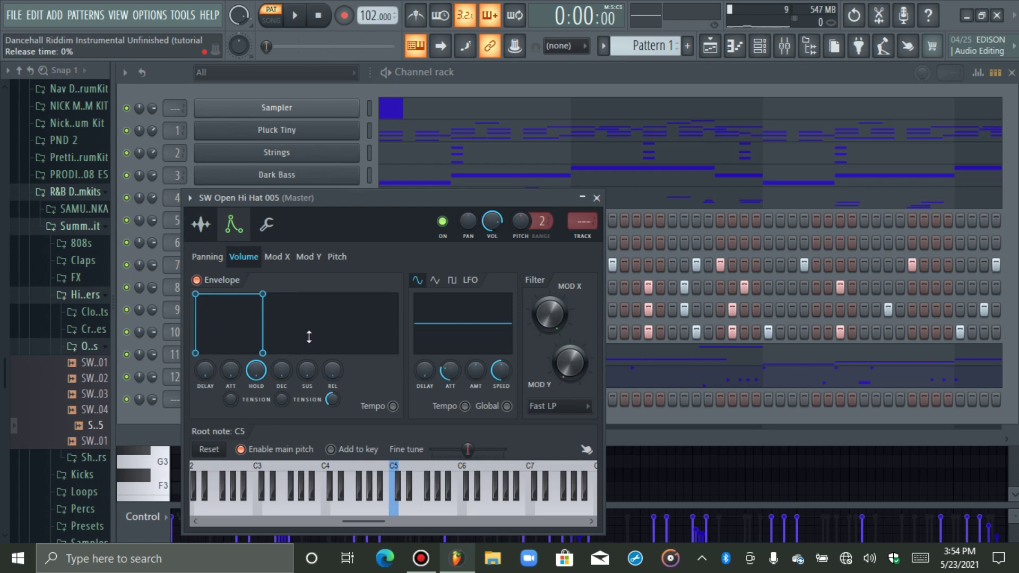
pyautogui.click(266, 224)
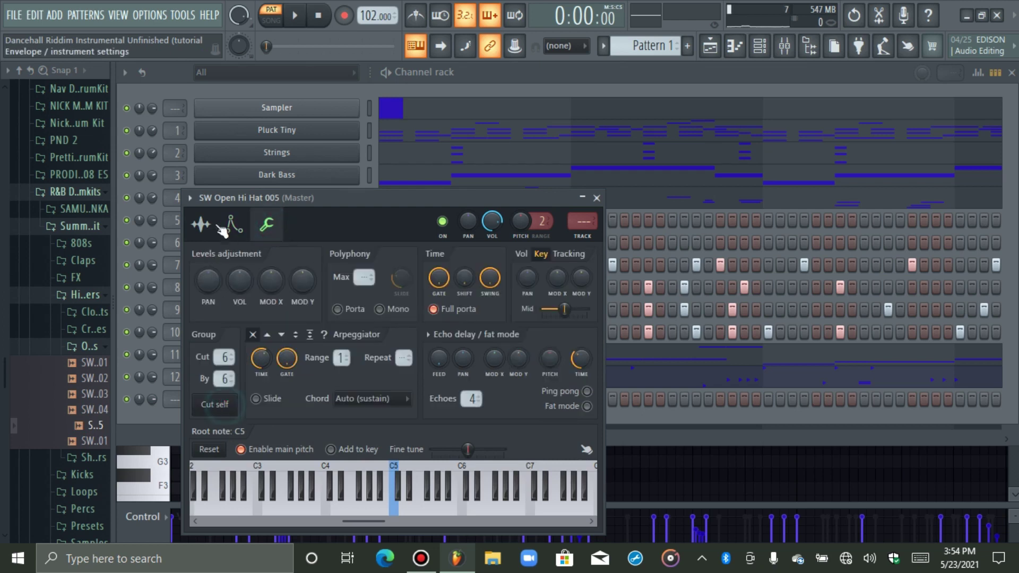
pyautogui.click(201, 224)
pyautogui.moveTo(446, 400)
pyautogui.mouseDown()
pyautogui.moveTo(446, 433)
pyautogui.moveTo(450, 388)
pyautogui.mouseUp()
pyautogui.hotkey('ctrl', 'z')
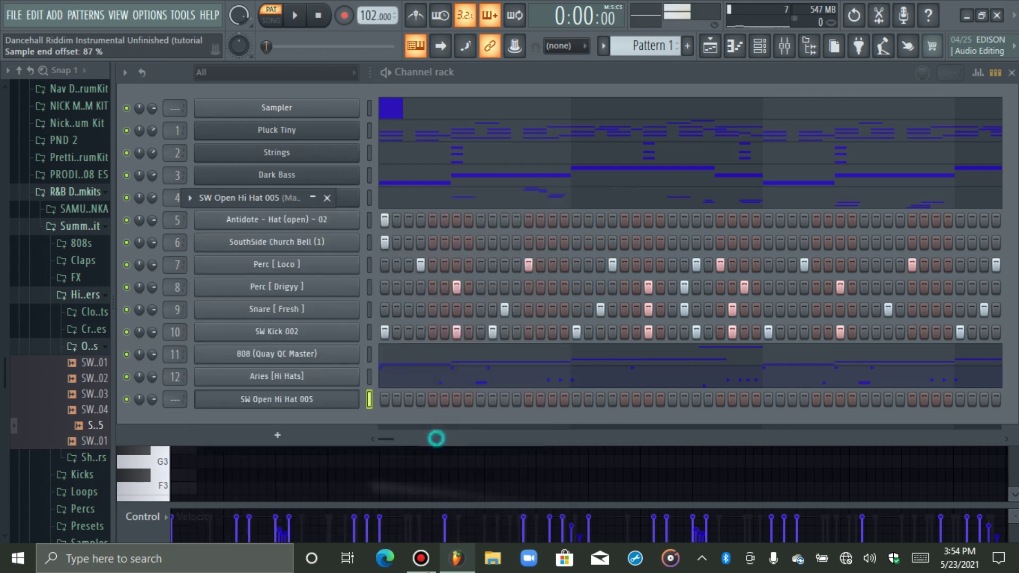
pyautogui.moveTo(446, 401); pyautogui.dragTo(446, 422)
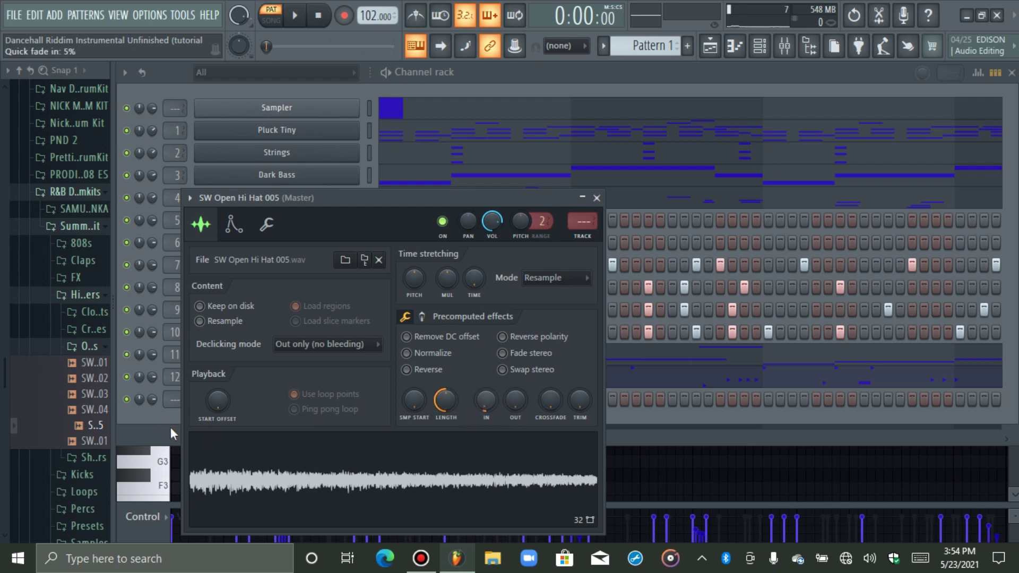
# Step: Route SW Open Hi Hat 005 to mixer track 13 and open its piano roll
pyautogui.click(161, 414)
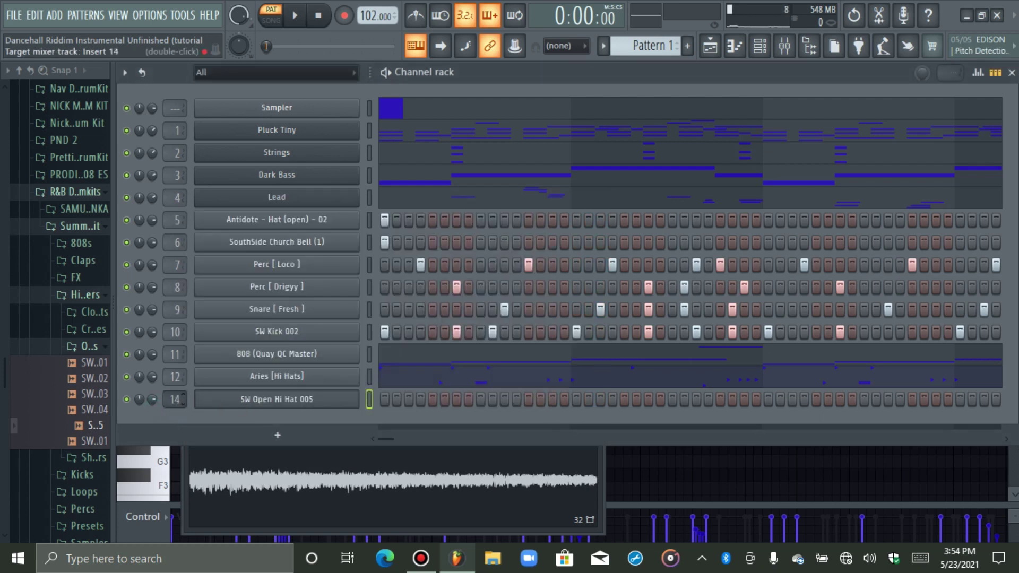
pyautogui.rightClick(258, 403)
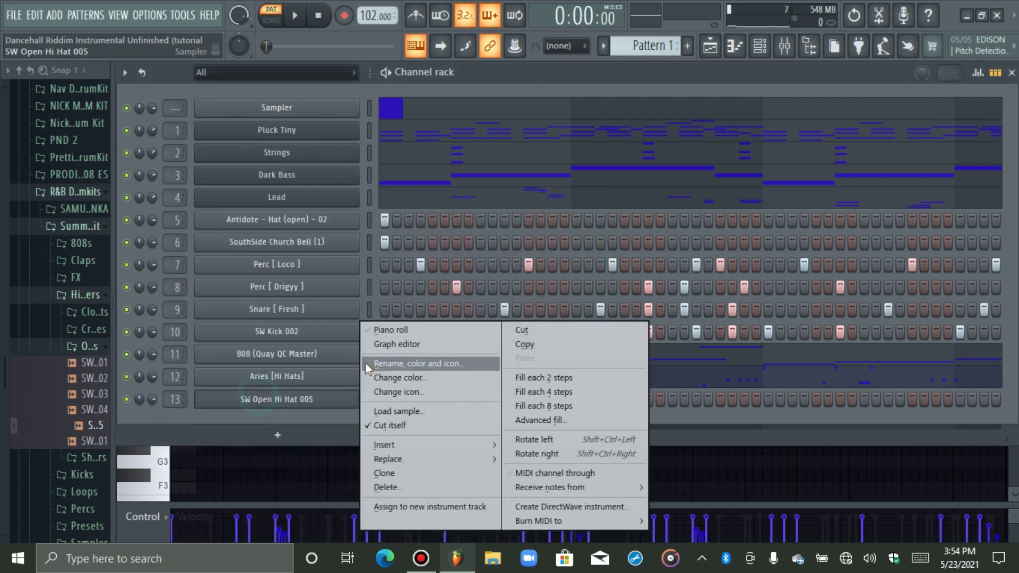
pyautogui.click(375, 332)
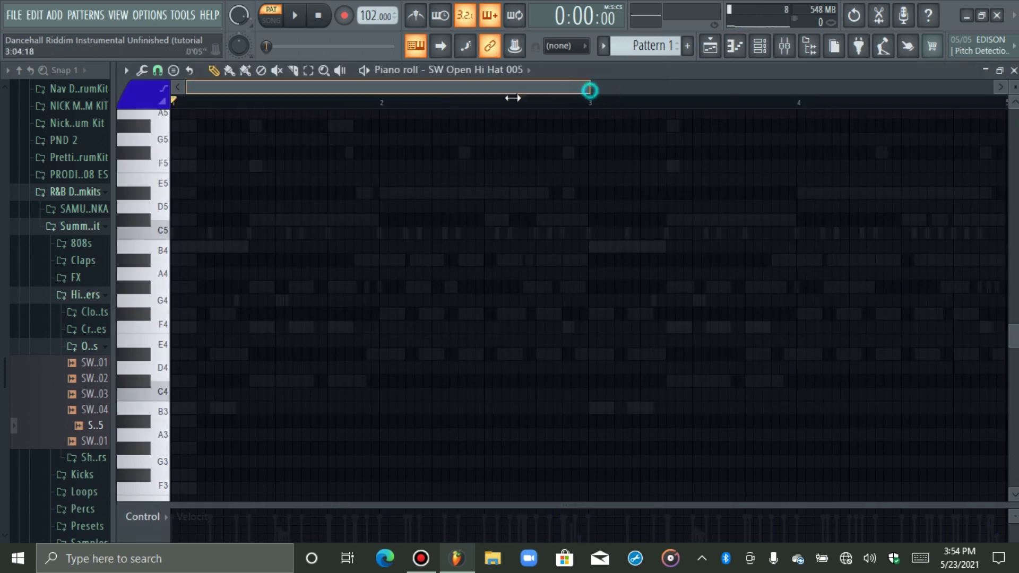
# Step: Place a short C#4 note at step 7 of bar 1 and keep the control lane on note velocity
pyautogui.moveTo(513, 98); pyautogui.dragTo(325, 298)
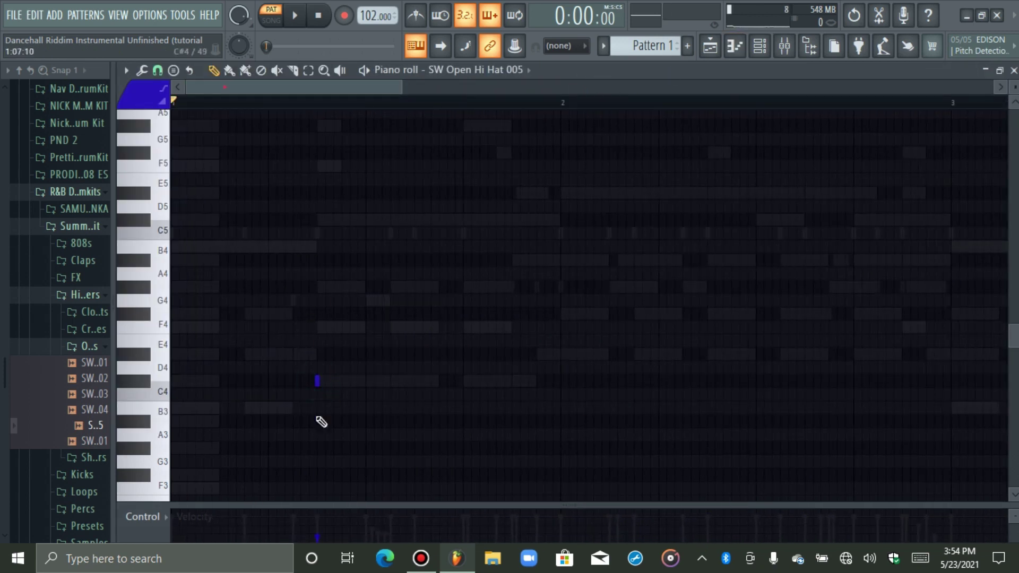
pyautogui.click(145, 517)
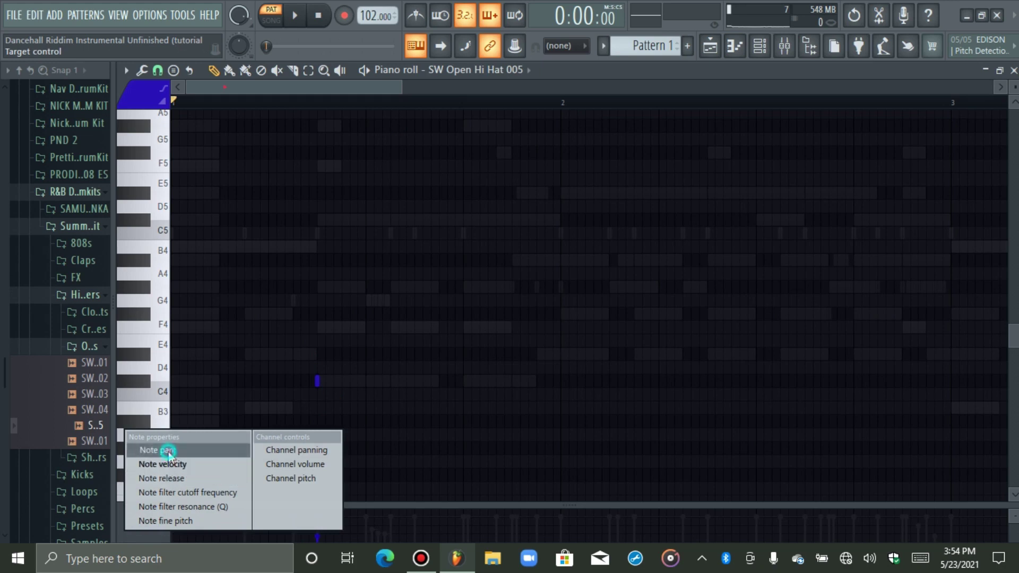
pyautogui.click(169, 452)
pyautogui.click(157, 521)
pyautogui.click(183, 465)
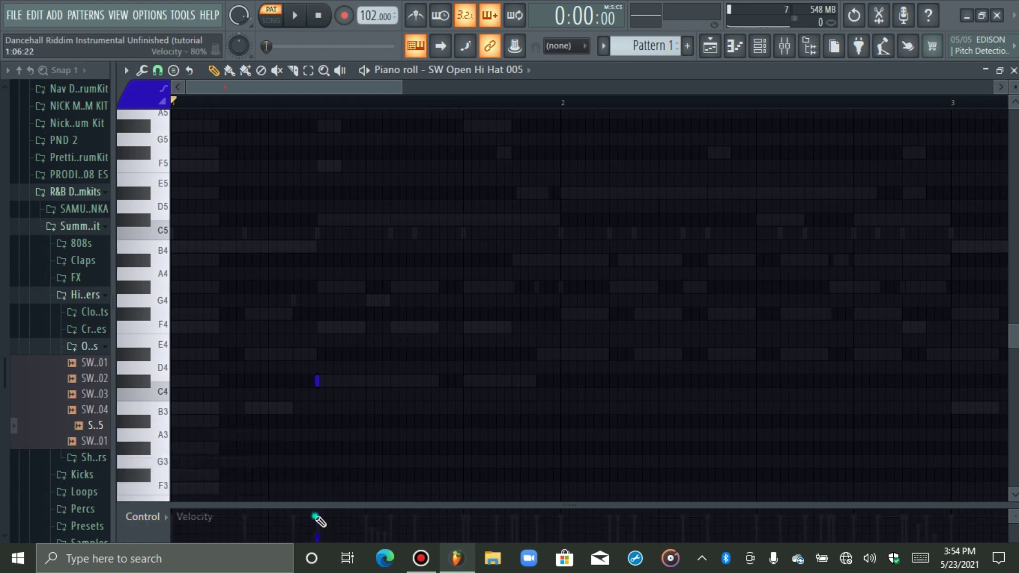
# Step: Reposition the first C#4 open hi-hat note at step 6 and lengthen it to one step while auditioning the pattern
pyautogui.press('space')
pyautogui.moveTo(320, 382); pyautogui.dragTo(345, 382)
pyautogui.press('space')
pyautogui.press('space')
pyautogui.press('space')
pyautogui.press('space')
pyautogui.press('space')
pyautogui.press('space')
pyautogui.click(302, 382)
pyautogui.press('space')
pyautogui.press('space')
pyautogui.moveTo(311, 383)
pyautogui.mouseDown()
pyautogui.moveTo(365, 383)
pyautogui.moveTo(303, 384)
pyautogui.moveTo(315, 385)
pyautogui.mouseUp()
pyautogui.press('space')
pyautogui.press('space')
pyautogui.keyDown('ctrl'); pyautogui.click(306, 382); pyautogui.keyUp('ctrl')
pyautogui.press('space')
pyautogui.press('space')
pyautogui.press('space')
pyautogui.press('space')
# Step: Add a C#4 note on beat 4 of bar 1 and try an extra lower note near the bar's end
pyautogui.click(467, 383)
pyautogui.press('space')
pyautogui.rightClick(477, 386)
pyautogui.press('space')
pyautogui.click(468, 382)
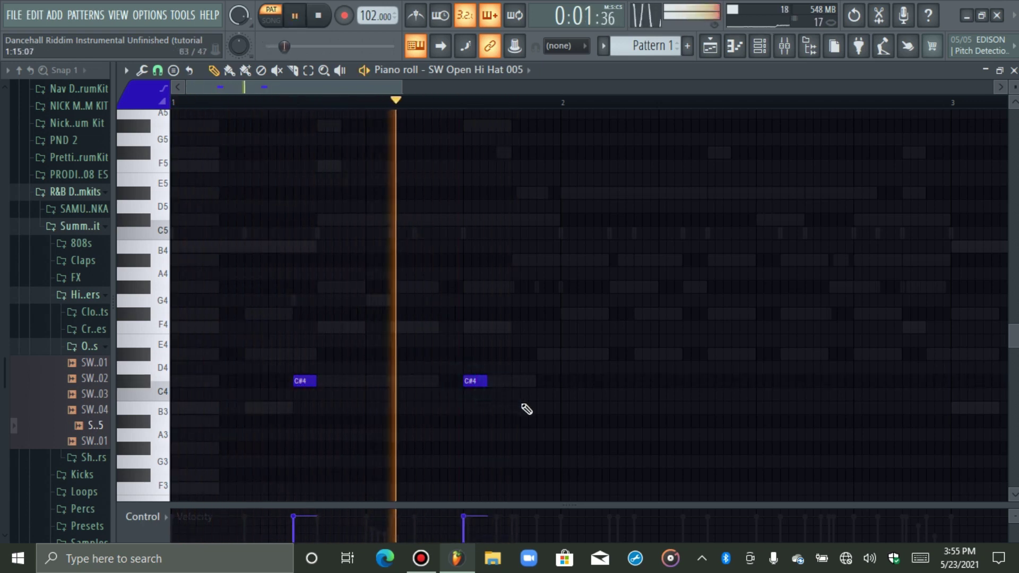
pyautogui.click(536, 419)
pyautogui.press('space')
pyautogui.rightClick(545, 423)
pyautogui.press('space')
pyautogui.press('space')
pyautogui.press('space')
pyautogui.press('space')
pyautogui.press('space')
pyautogui.press('space')
# Step: Replace the first C#4 note with an F#4 note, placed on beat 3 of bar 1 and slightly lengthened
pyautogui.rightClick(310, 383)
pyautogui.press('space')
pyautogui.click(298, 315)
pyautogui.press('space')
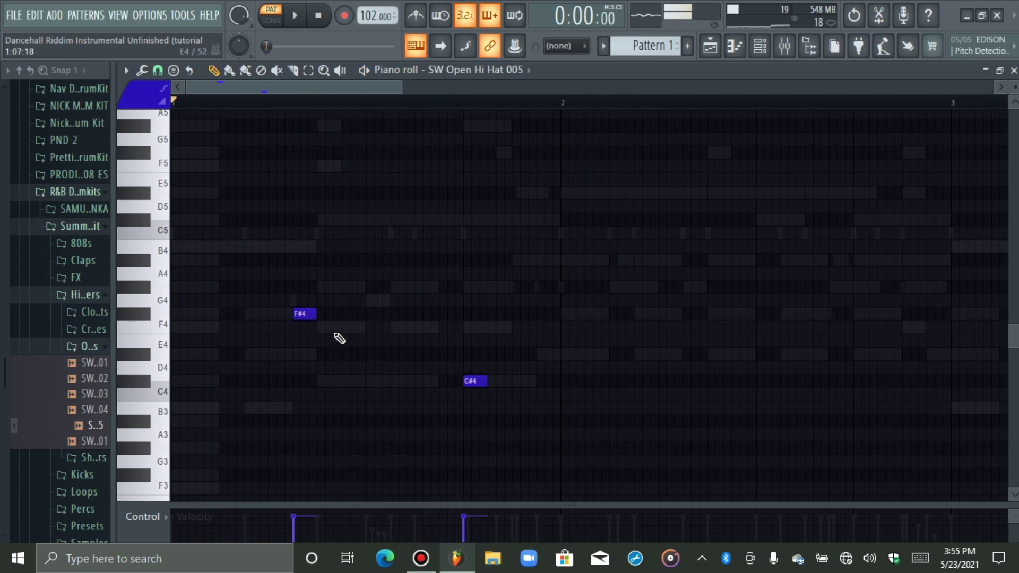
pyautogui.moveTo(321, 317); pyautogui.dragTo(385, 312)
# Step: Delete the C#4 note on beat 4 and place a one-step C#4 note at step 15 of bar 1
pyautogui.rightClick(478, 380)
pyautogui.press('space')
pyautogui.press('space')
pyautogui.press('space')
pyautogui.press('space')
pyautogui.click(514, 382)
pyautogui.moveTo(543, 384); pyautogui.dragTo(534, 383)
# Step: Add a very short note, lower it to C#4 and position it within step 14 of bar 1
pyautogui.rightClick(516, 333)
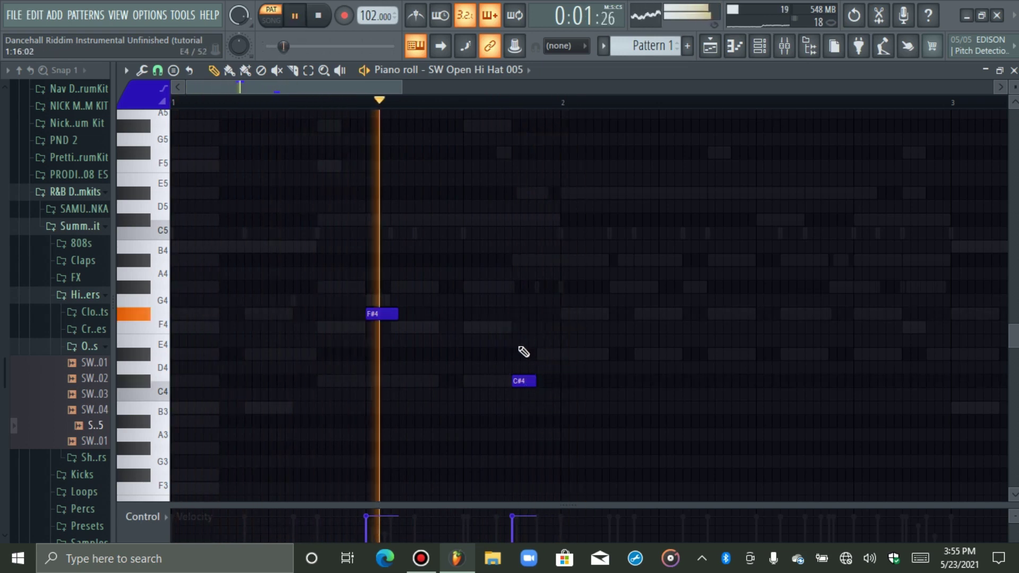
pyautogui.click(492, 328)
pyautogui.moveTo(508, 331); pyautogui.dragTo(491, 346)
pyautogui.press('space')
pyautogui.click(499, 334)
pyautogui.press('space')
pyautogui.hotkey('shift', 'Down')
pyautogui.hotkey('shift', 'Down')
pyautogui.hotkey('shift', 'Down')
pyautogui.hotkey('shift', 'Down')
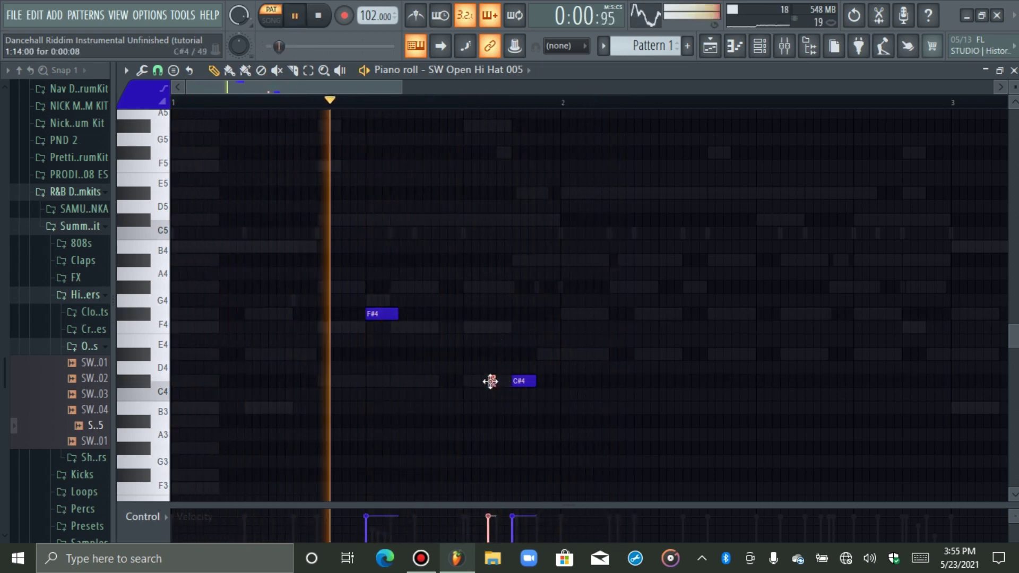
pyautogui.moveTo(491, 381); pyautogui.dragTo(494, 384)
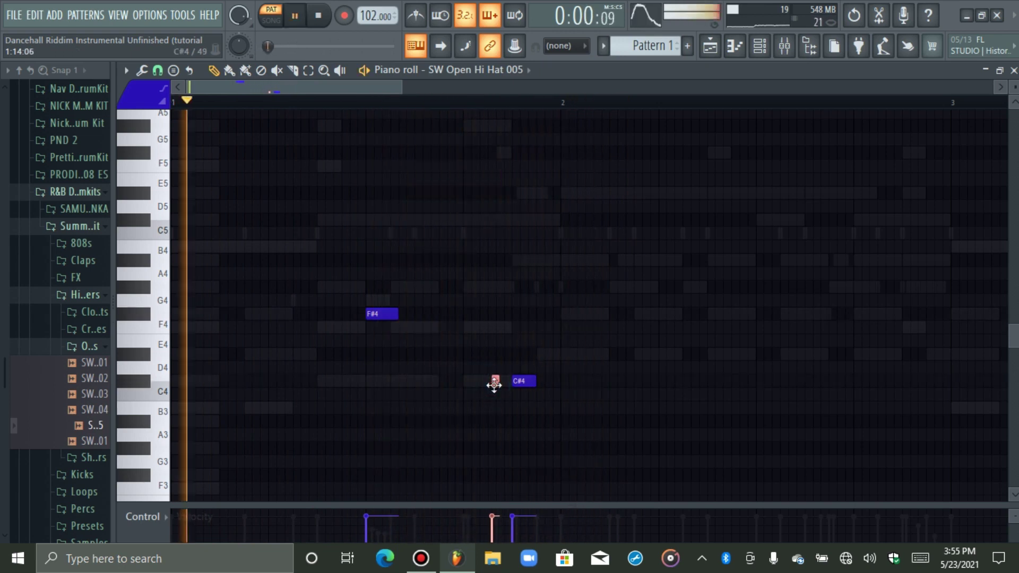
# Step: Add a C#4 note on beat 3 and a lengthened D#4 note at step 15 of bar 2, and delete bar 1's short C#4
pyautogui.click(557, 311)
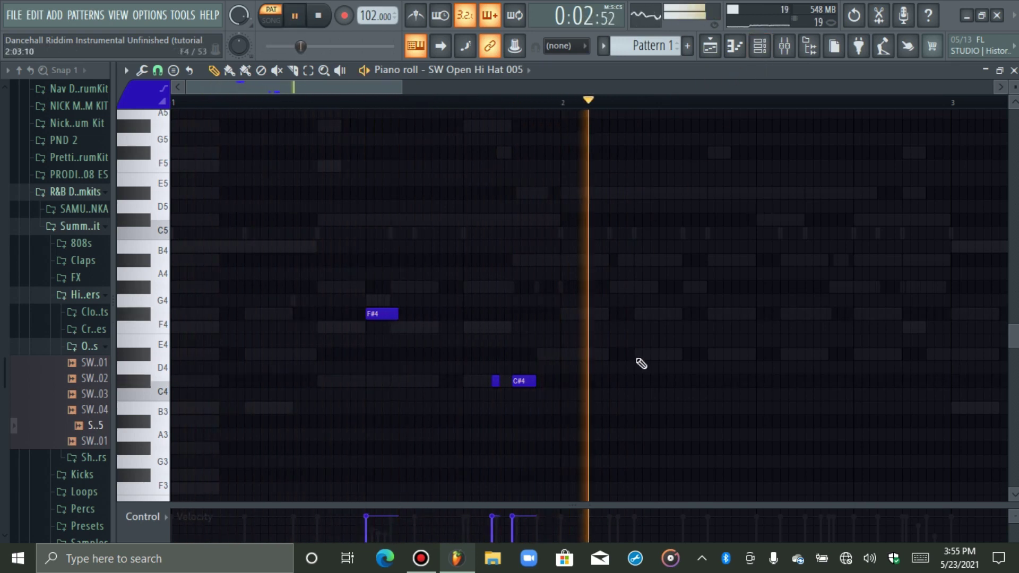
pyautogui.click(753, 381)
pyautogui.press('space')
pyautogui.press('space')
pyautogui.click(758, 381)
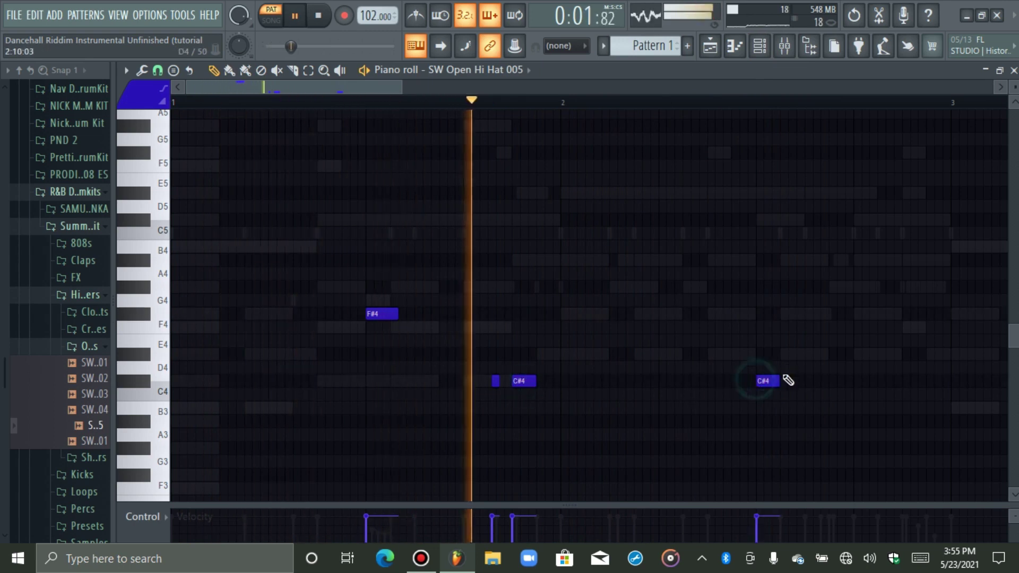
pyautogui.click(904, 354)
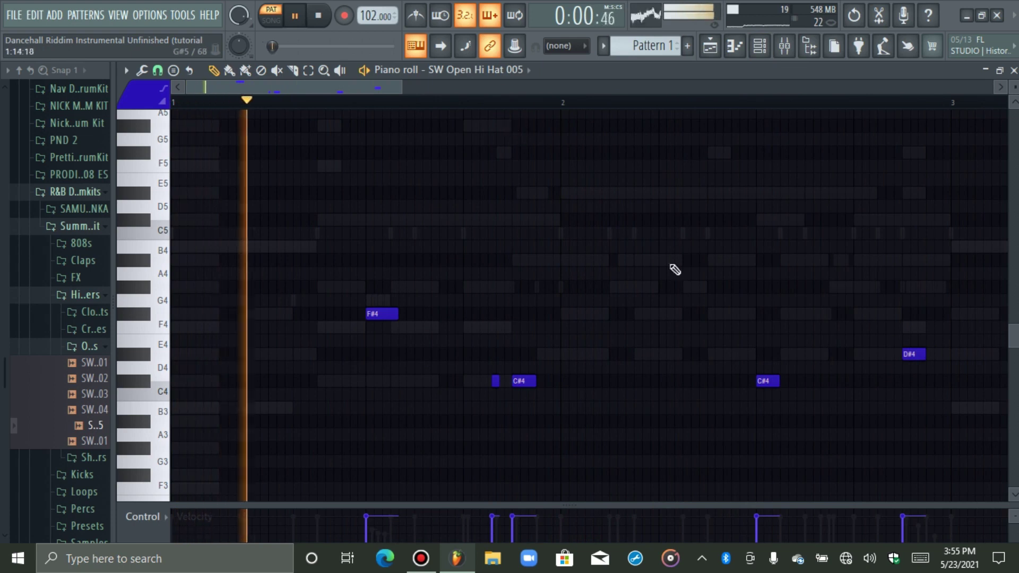
pyautogui.moveTo(925, 355); pyautogui.dragTo(933, 355)
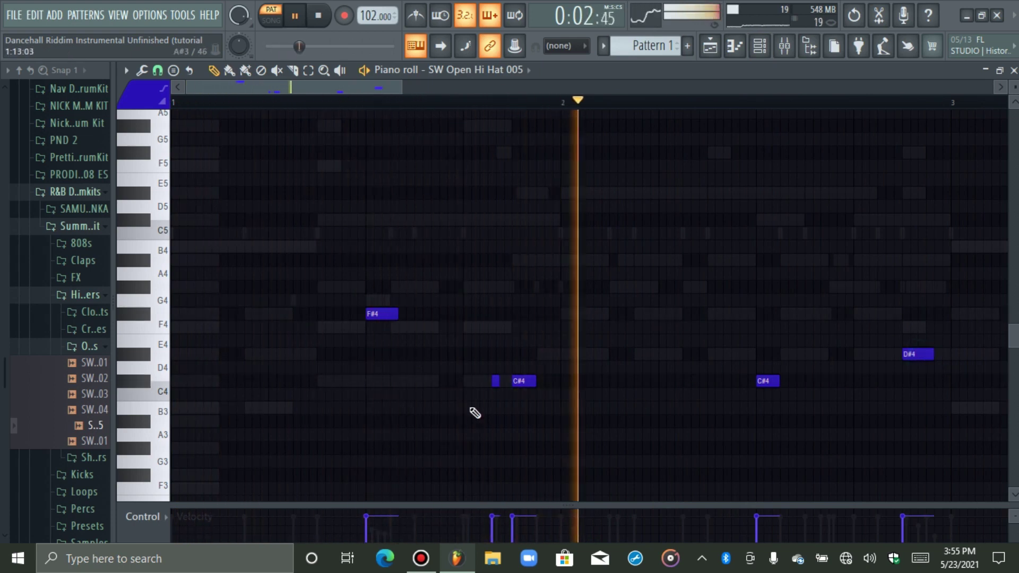
pyautogui.rightClick(496, 382)
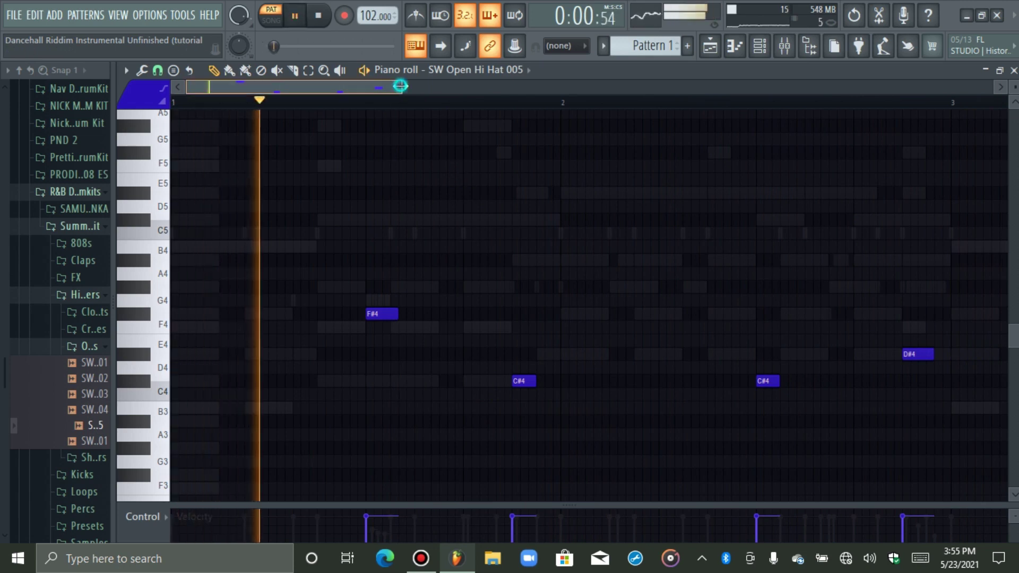
# Step: Stop playback and duplicate the two-bar open hi-hat pattern into bars 3 and 4
pyautogui.moveTo(400, 86); pyautogui.dragTo(611, 132)
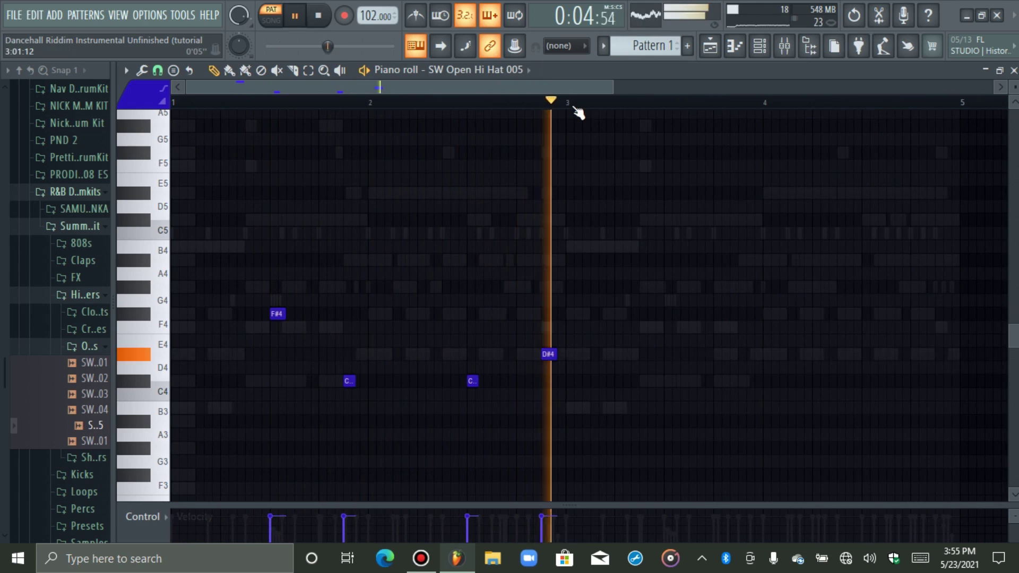
pyautogui.press('space')
pyautogui.moveTo(568, 107); pyautogui.dragTo(178, 109)
pyautogui.hotkey('ctrl', 'b')
pyautogui.hotkey('ctrl', 'd')
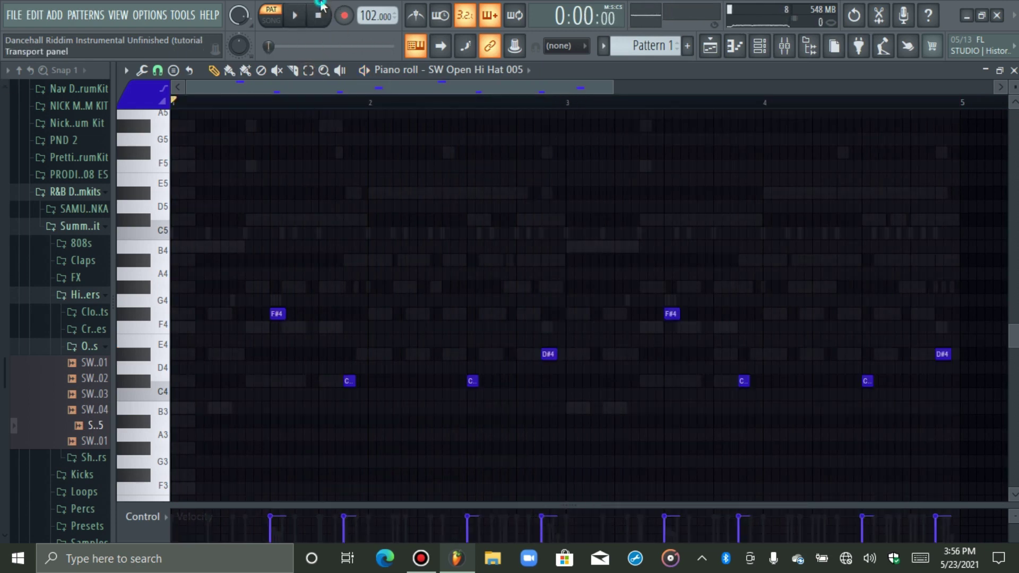
pyautogui.moveTo(611, 91); pyautogui.dragTo(587, 93)
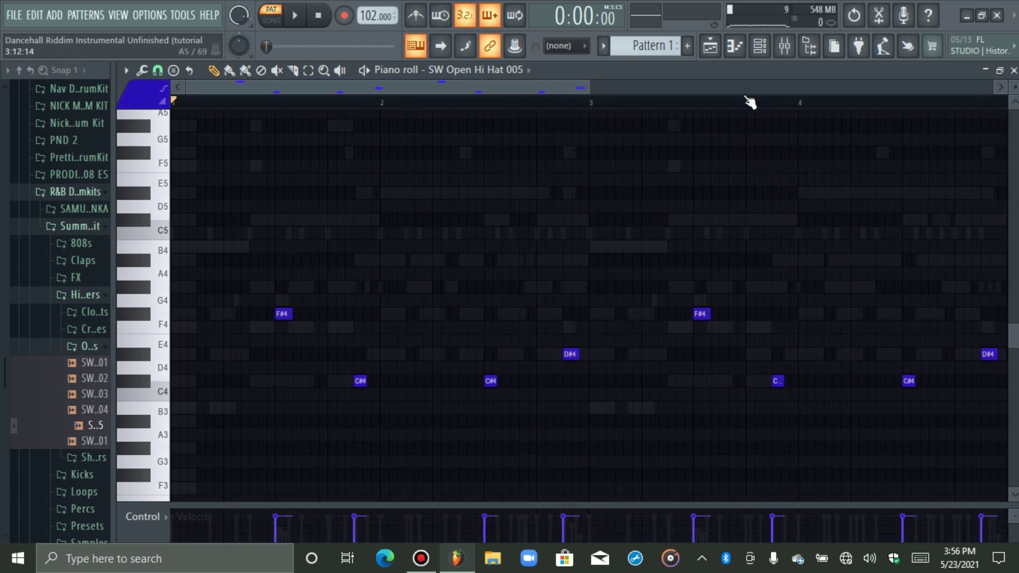
# Step: Return to the channel rack, mute Pluck Tiny, Strings, Dark Bass and Lead, and play back the drums and 808
pyautogui.click(759, 46)
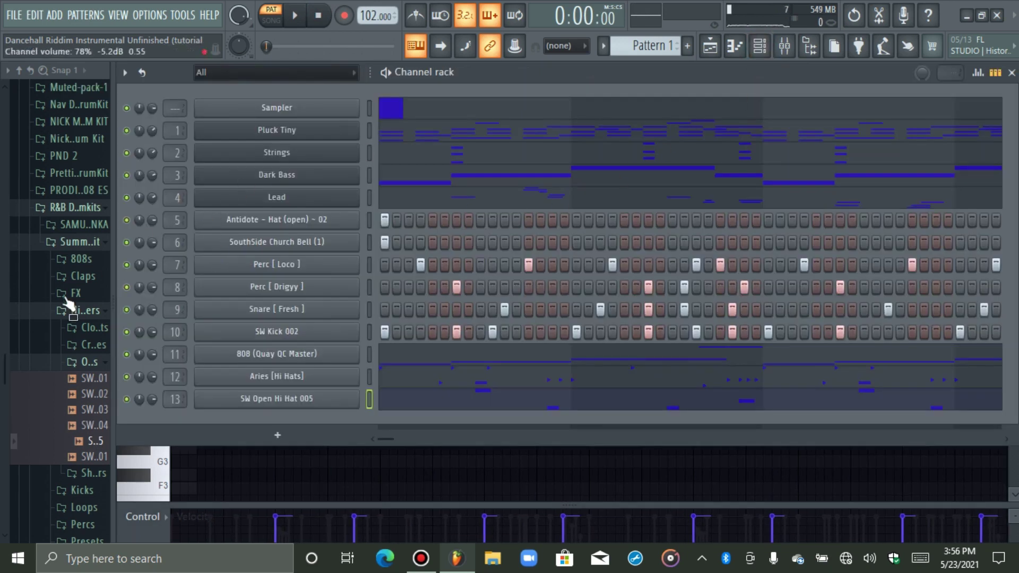
pyautogui.click(75, 361)
pyautogui.moveTo(126, 197); pyautogui.dragTo(127, 131)
pyautogui.press('space')
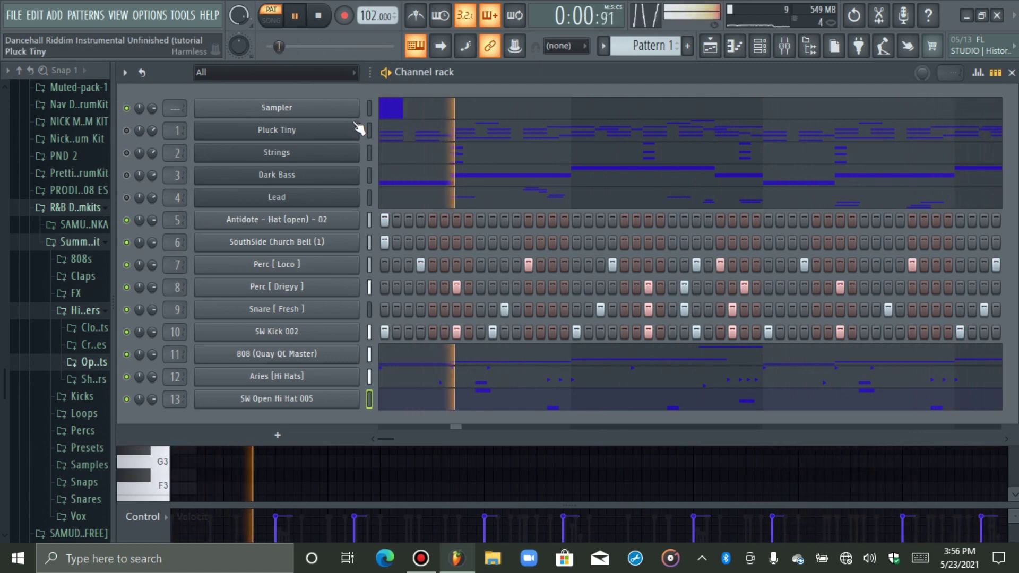
# Step: Select all channels and collapse the expanded R&B Drumkits folder, including Summer Walker Drum Kit and its open subfolder, in the browser
pyautogui.doubleClick(371, 105)
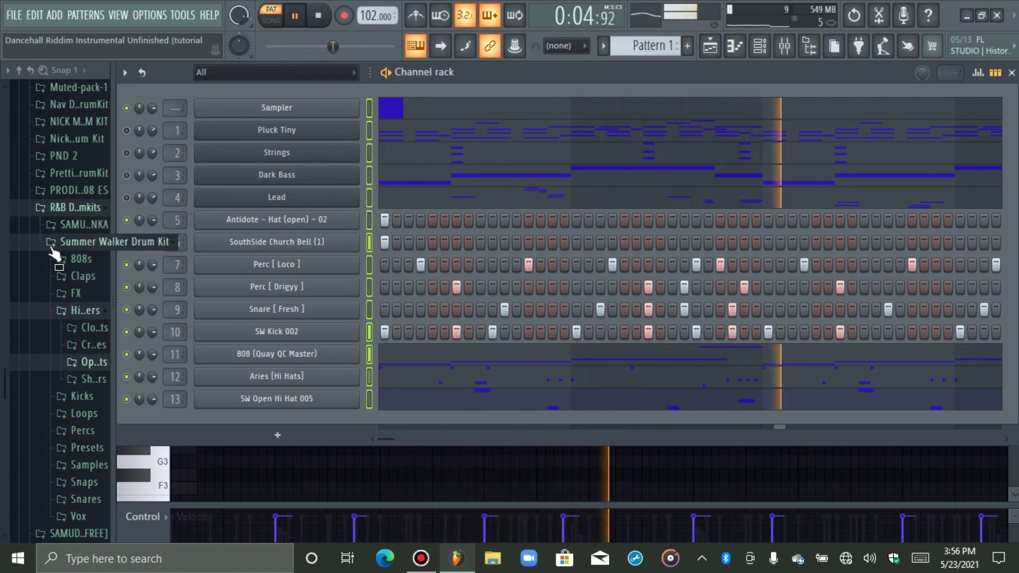
pyautogui.click(77, 310)
pyautogui.click(72, 245)
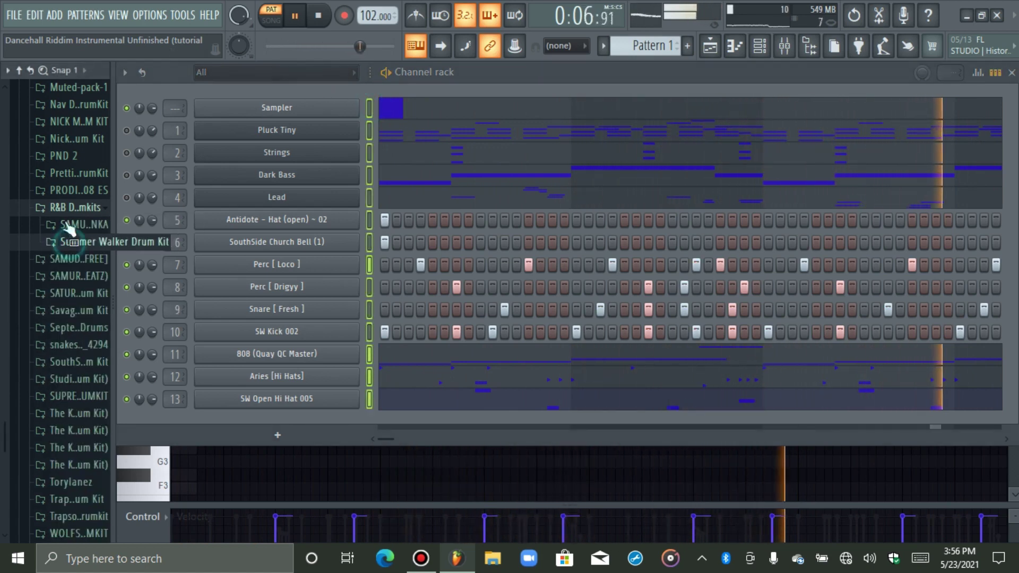
pyautogui.click(69, 207)
# Step: Stop playback and unmute the Pluck Tiny, Strings, Dark Bass and Lead channels
pyautogui.press('space')
pyautogui.rightClick(123, 131)
pyautogui.click(140, 143)
pyautogui.rightClick(125, 131)
pyautogui.click(140, 143)
# Step: Play back the full Pattern 1 with melodies, drums and 808, then stop and replay it from the start
pyautogui.click(297, 28)
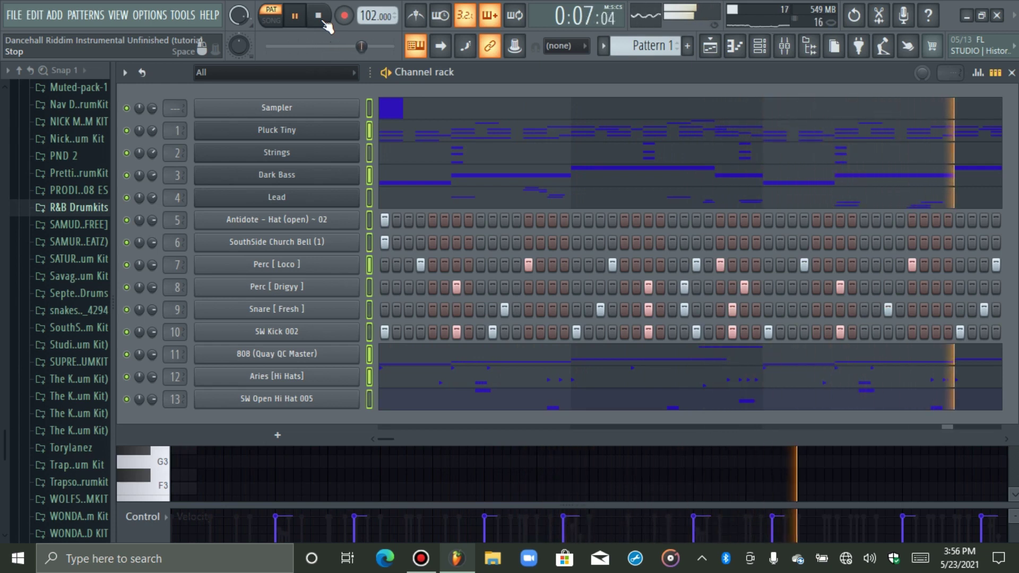
pyautogui.click(324, 22)
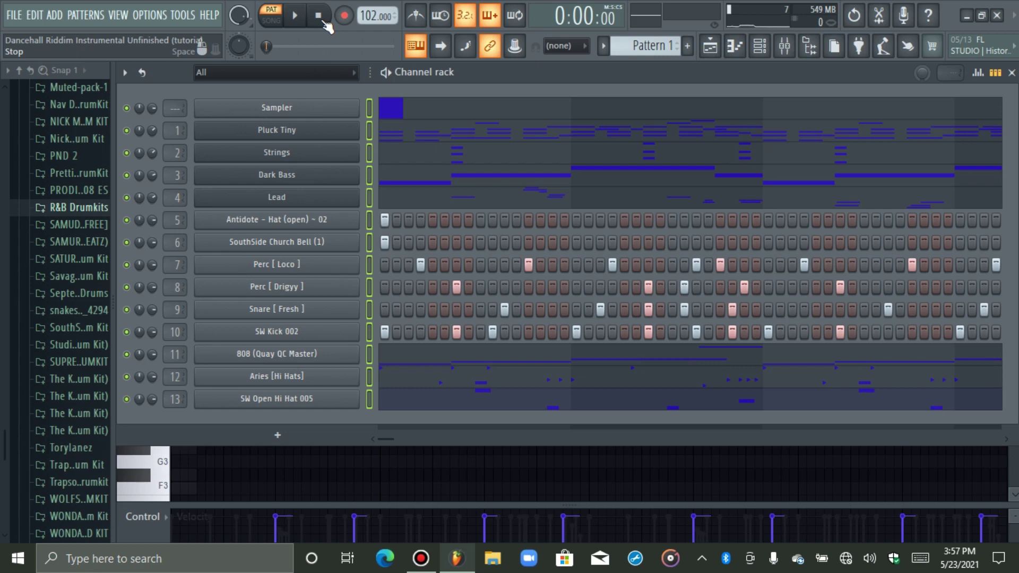
pyautogui.click(366, 108)
pyautogui.click(295, 15)
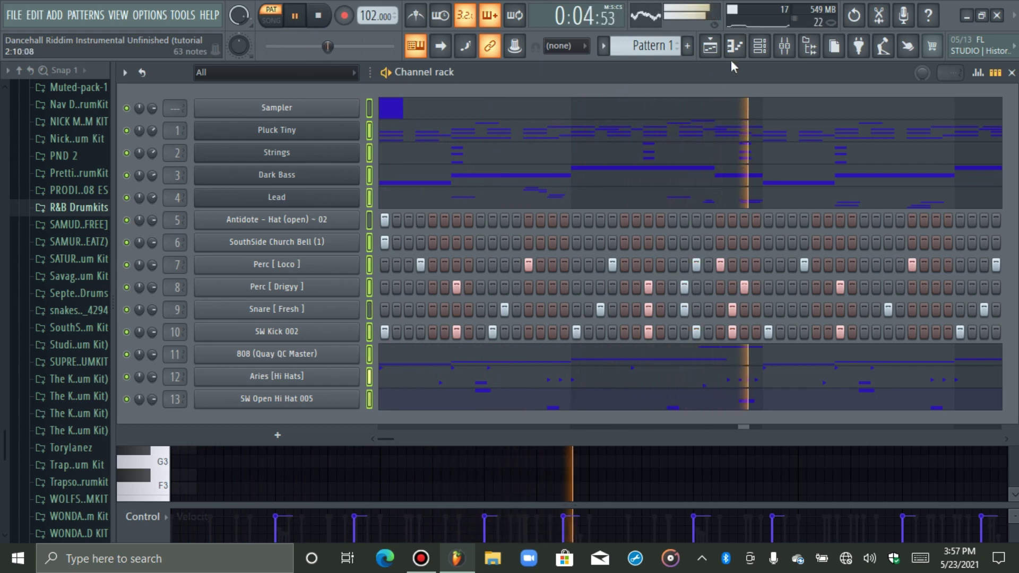
pyautogui.moveTo(574, 8)
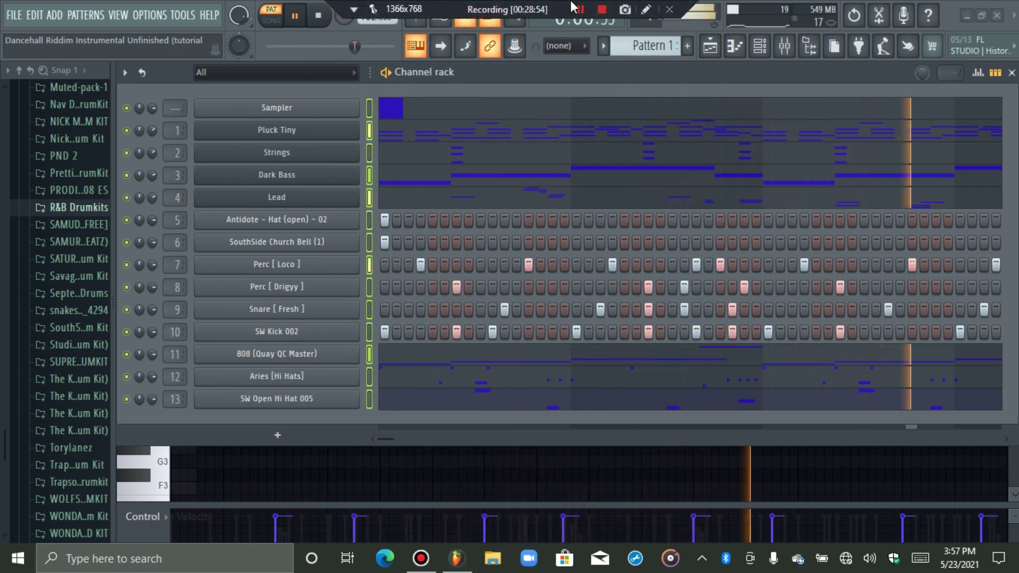